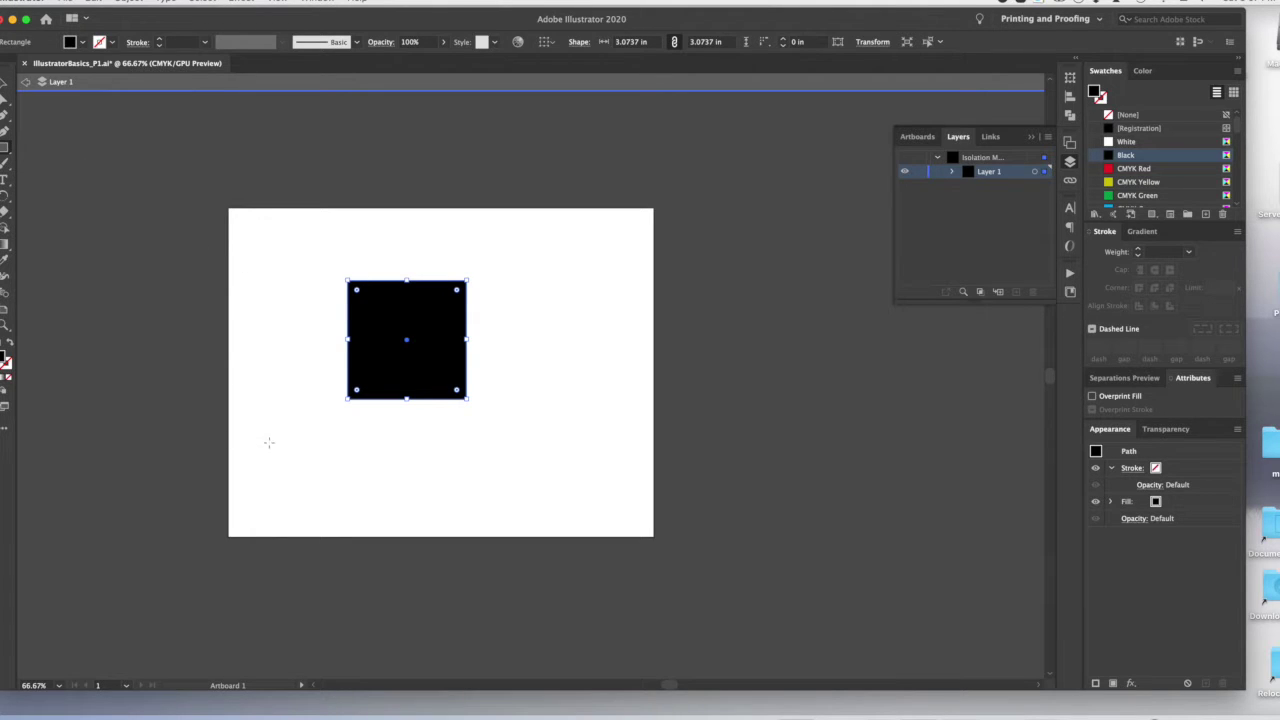
- Draw a black square about 3.13 in wide near the artboard's lower left and a circle about 3.56 in wide at its upper right
left_click_drag(261, 415, 382, 534)
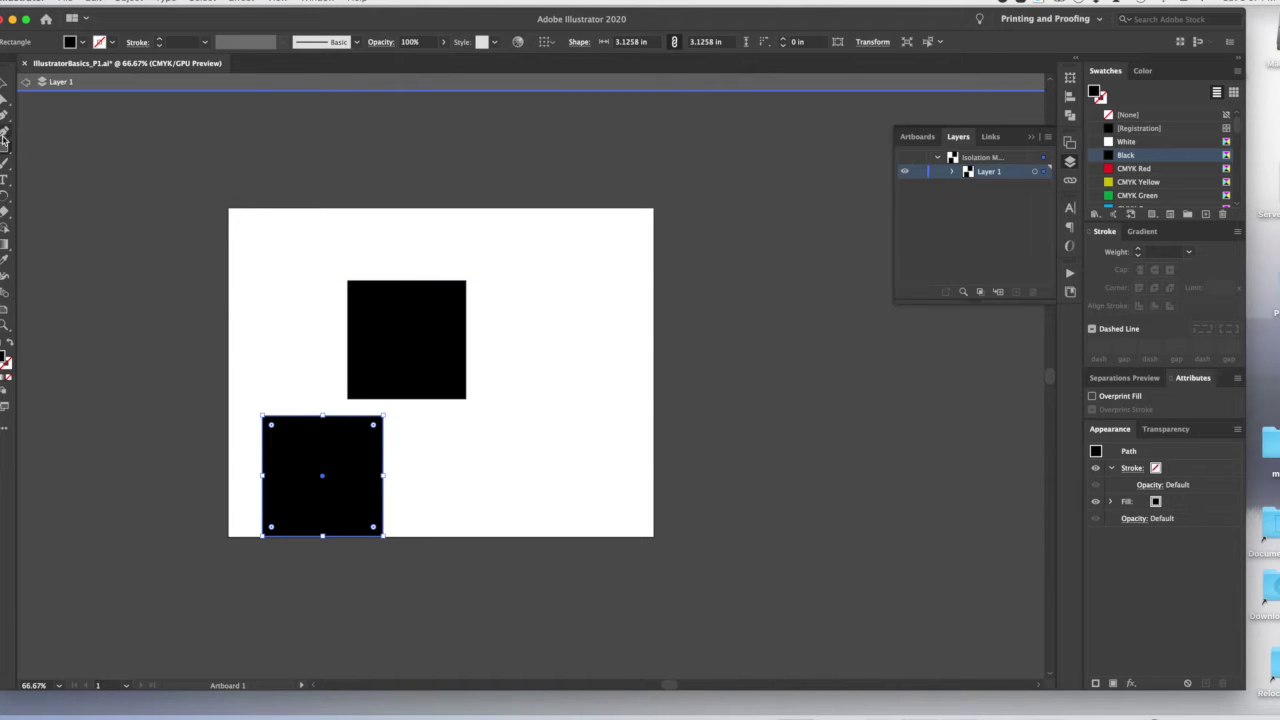
left_click_drag(6, 150, 37, 166)
left_click_drag(504, 262, 644, 400)
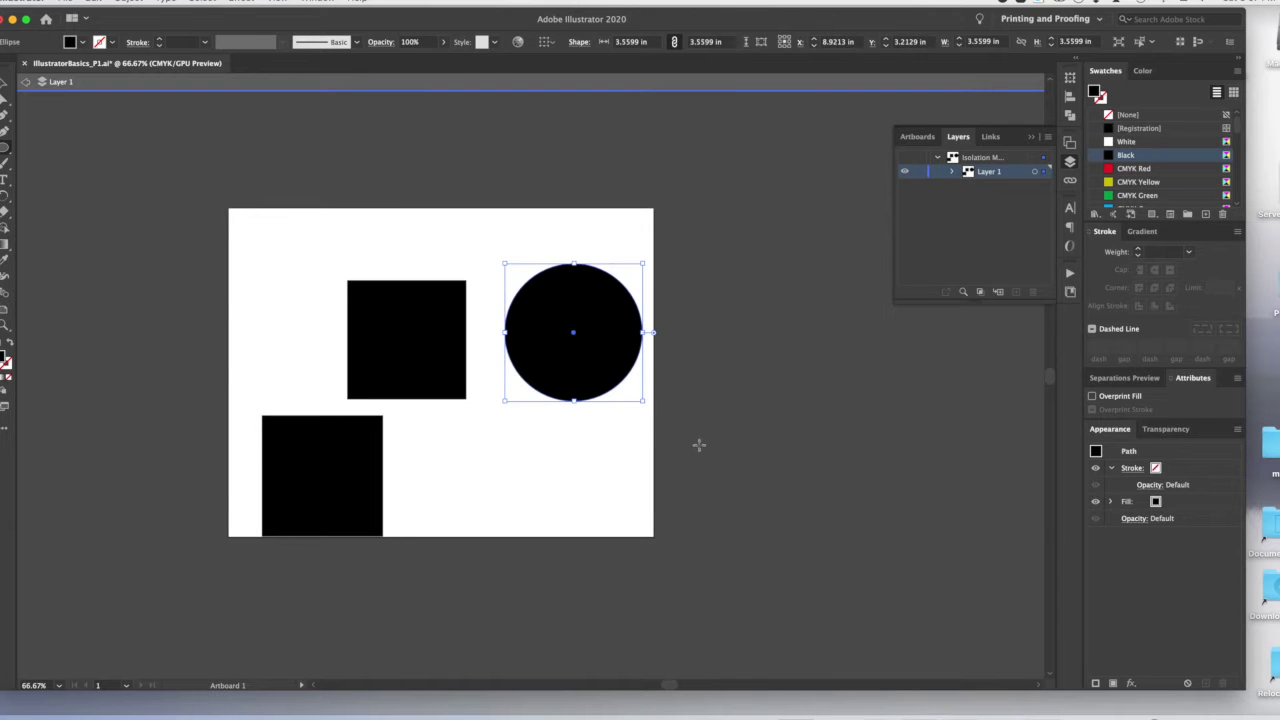
left_click(716, 376)
left_click(900, 550)
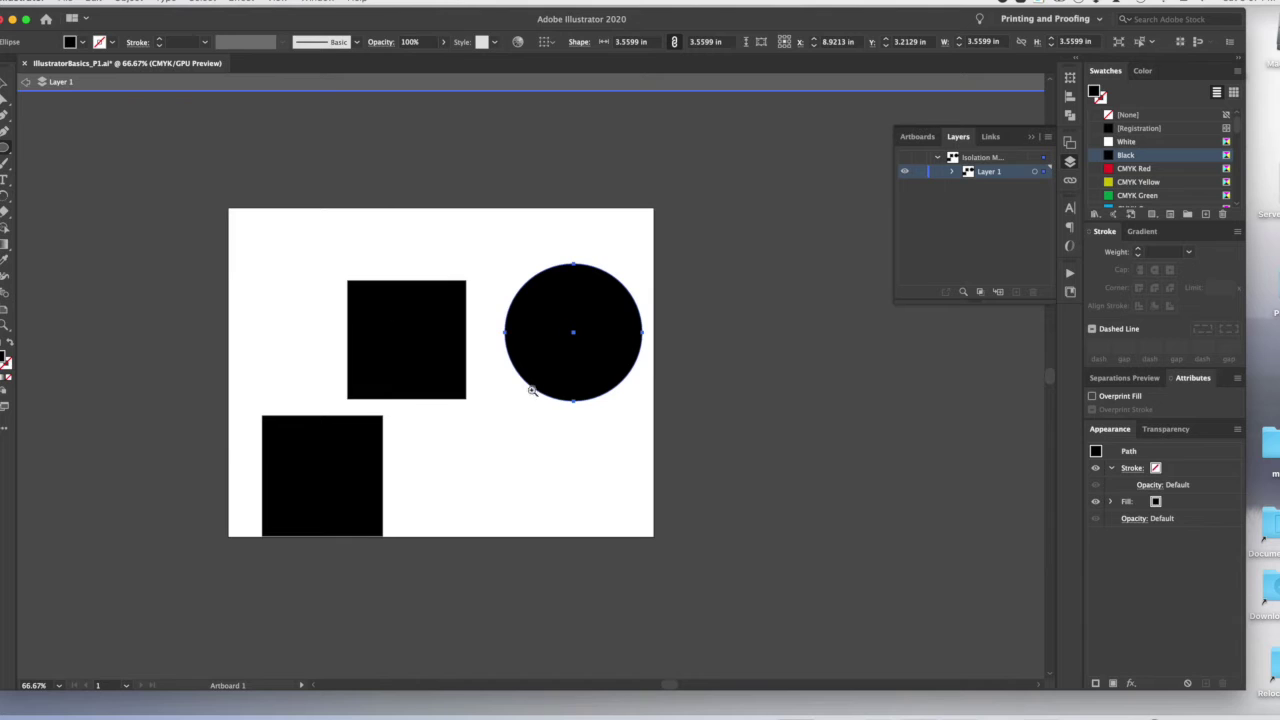
- Move the circle up and away, reposition the first square near the middle, and narrow it to a rectangle about 2.17 in wide
scroll(520, 425, "up", 1)
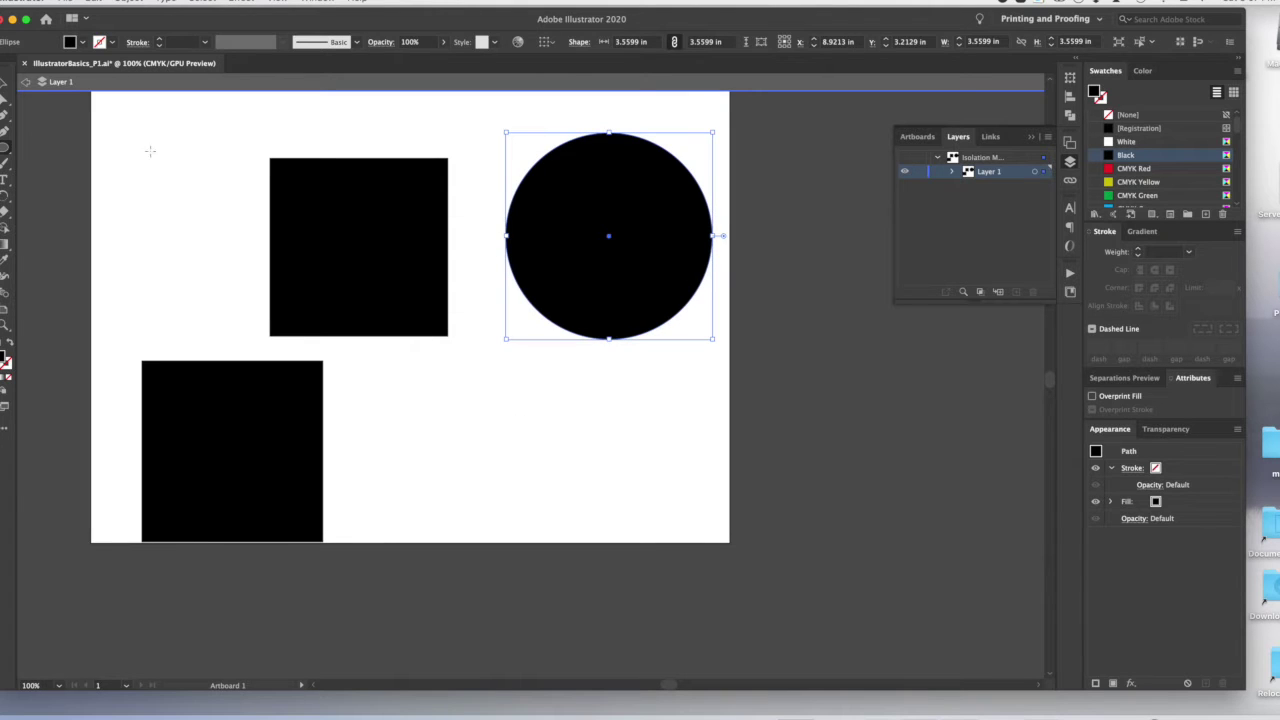
left_click(4, 87)
left_click_drag(622, 332, 651, 277)
left_click_drag(414, 318, 590, 455)
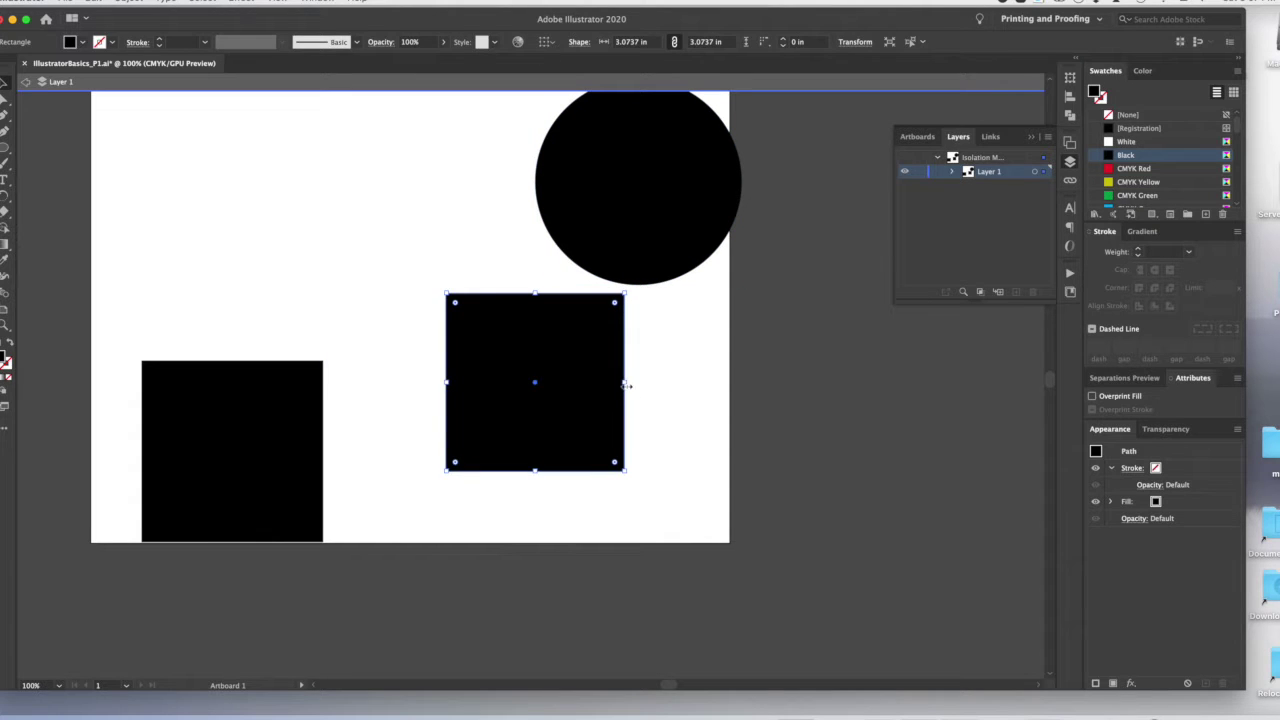
left_click_drag(627, 382, 501, 276)
left_click(577, 404)
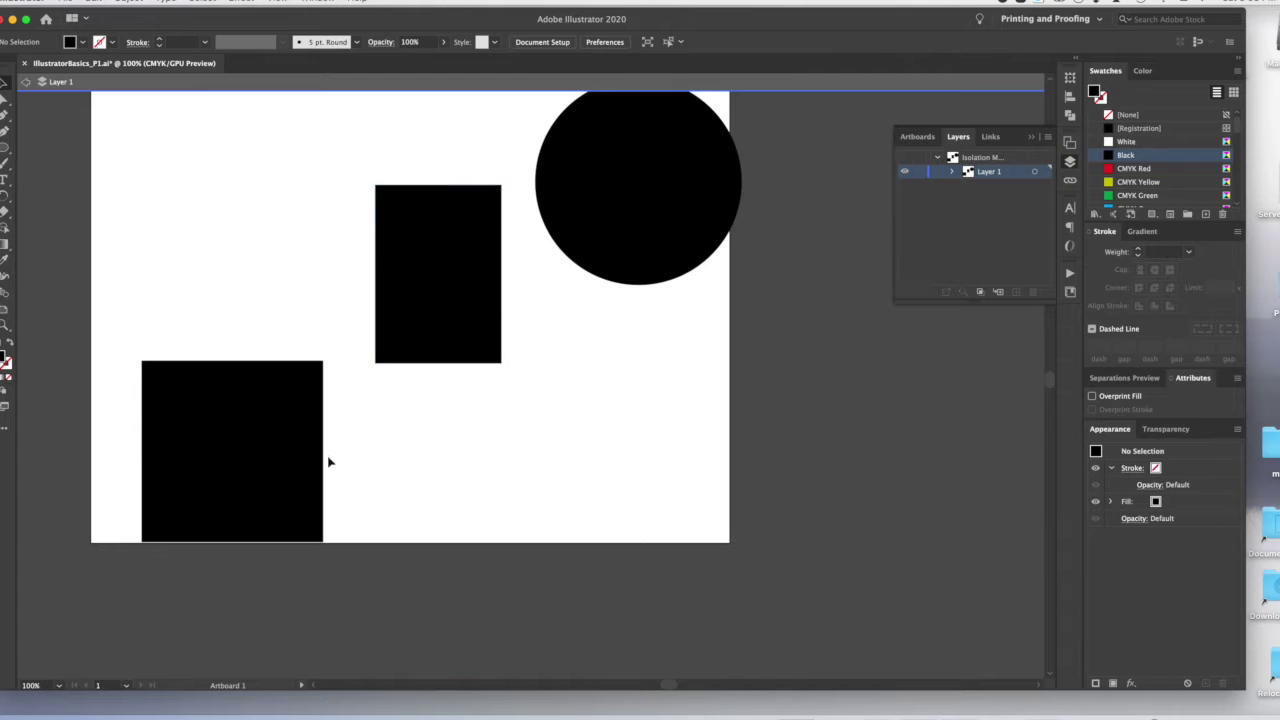
- Move the circle over the upper part of the narrow rectangle, aligned to its left edge, and turn on Smart Guides
left_click(617, 247)
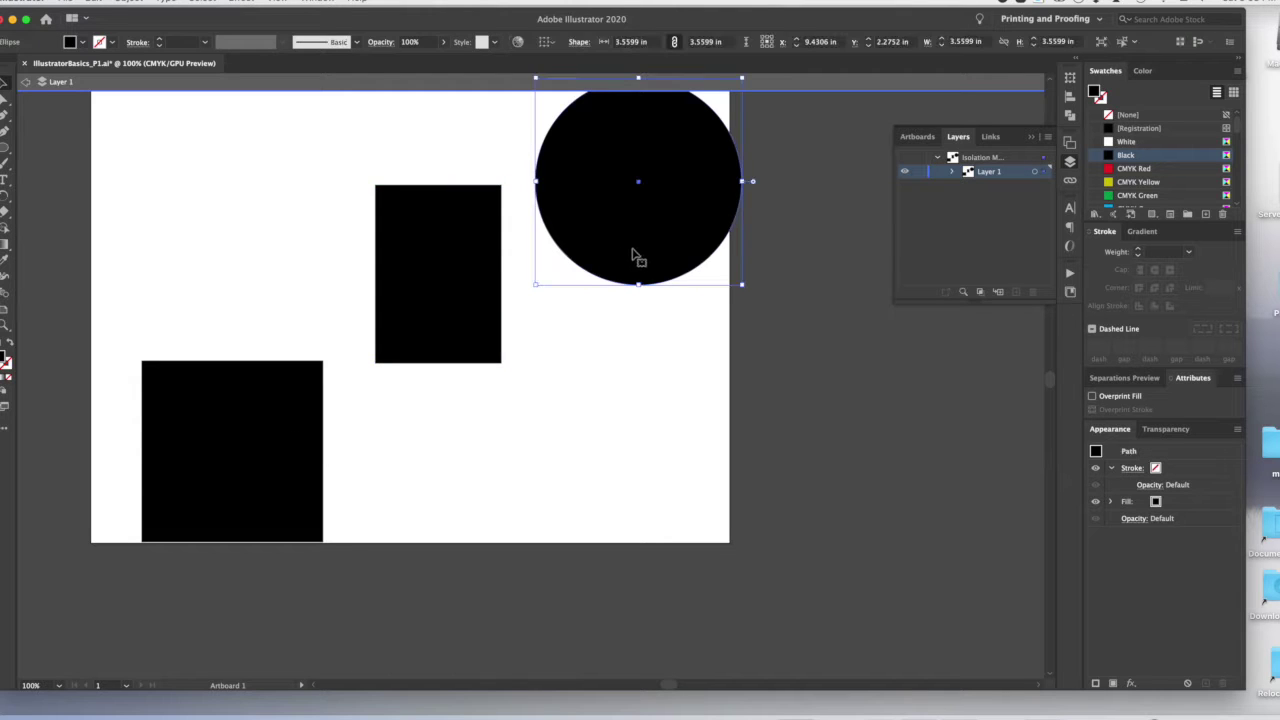
left_click_drag(641, 257, 477, 266)
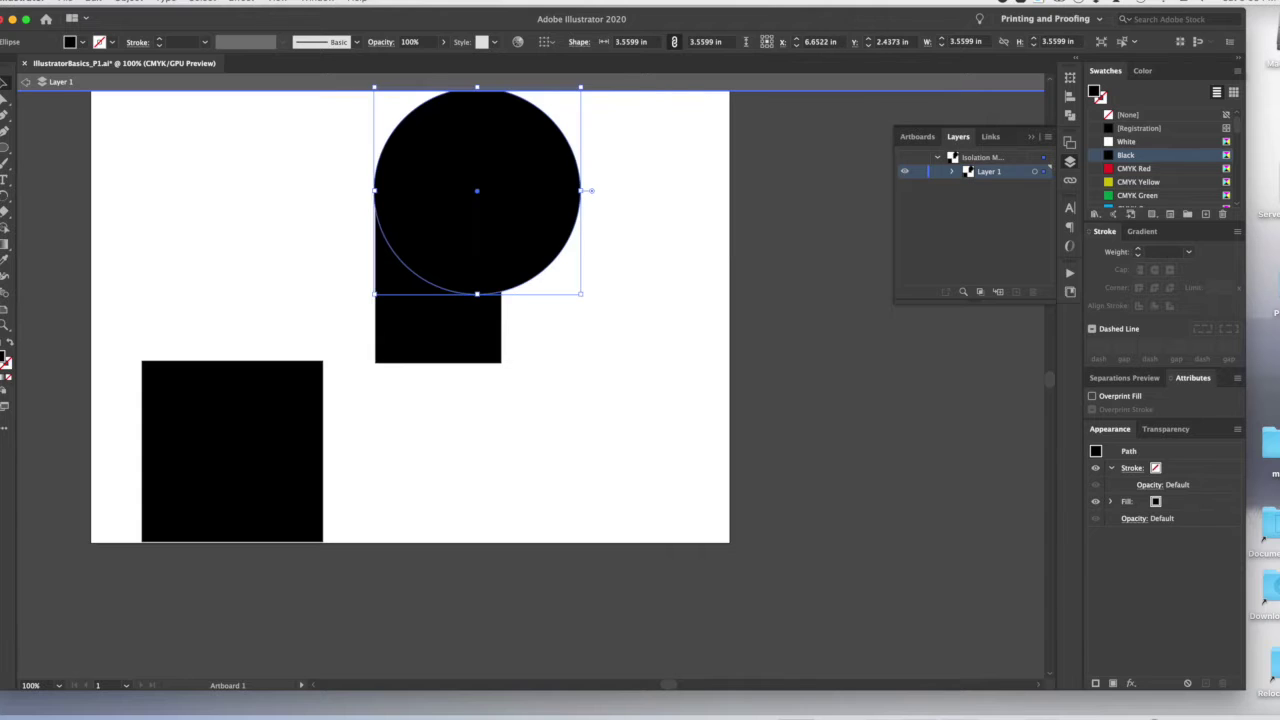
left_click(277, 2)
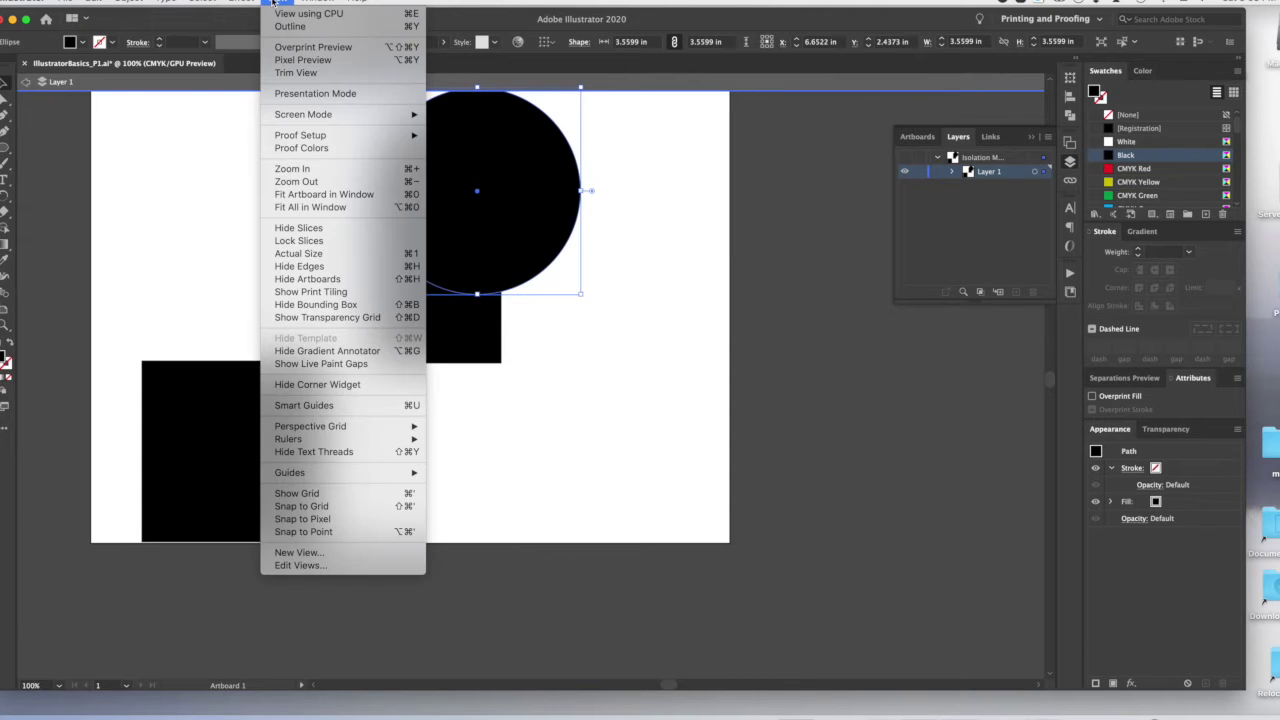
left_click(307, 405)
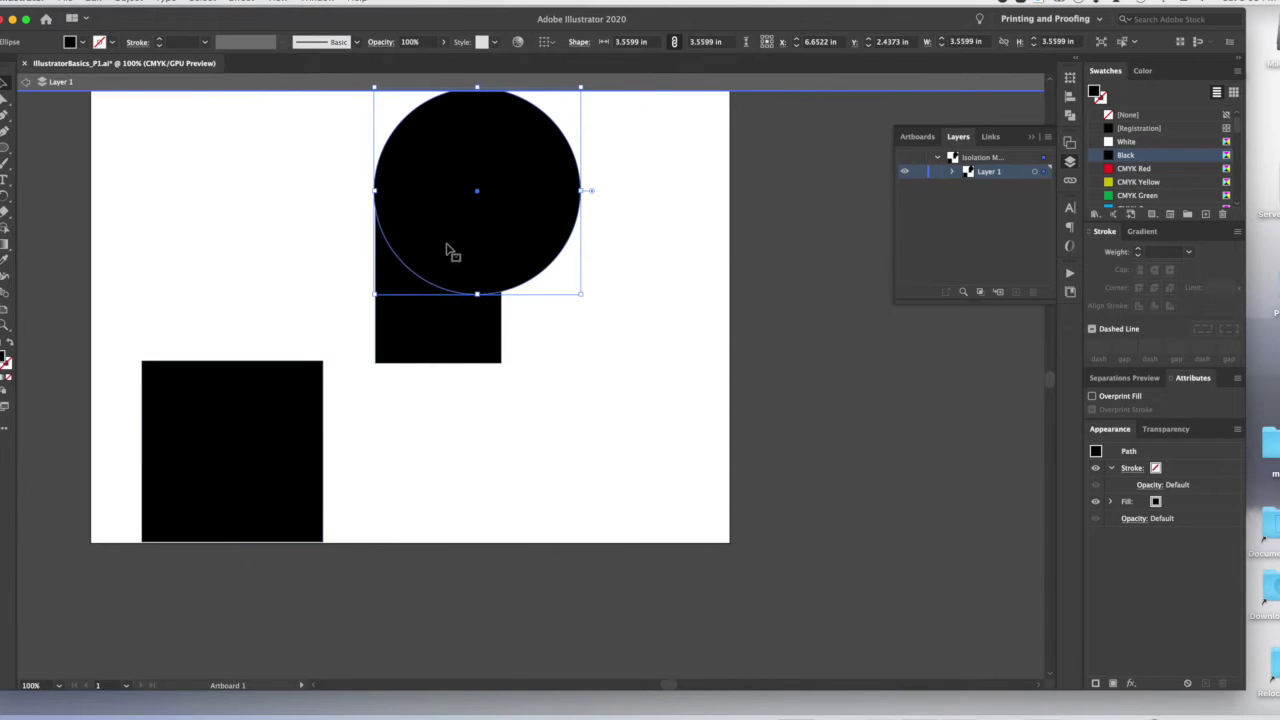
left_click_drag(553, 256, 551, 263)
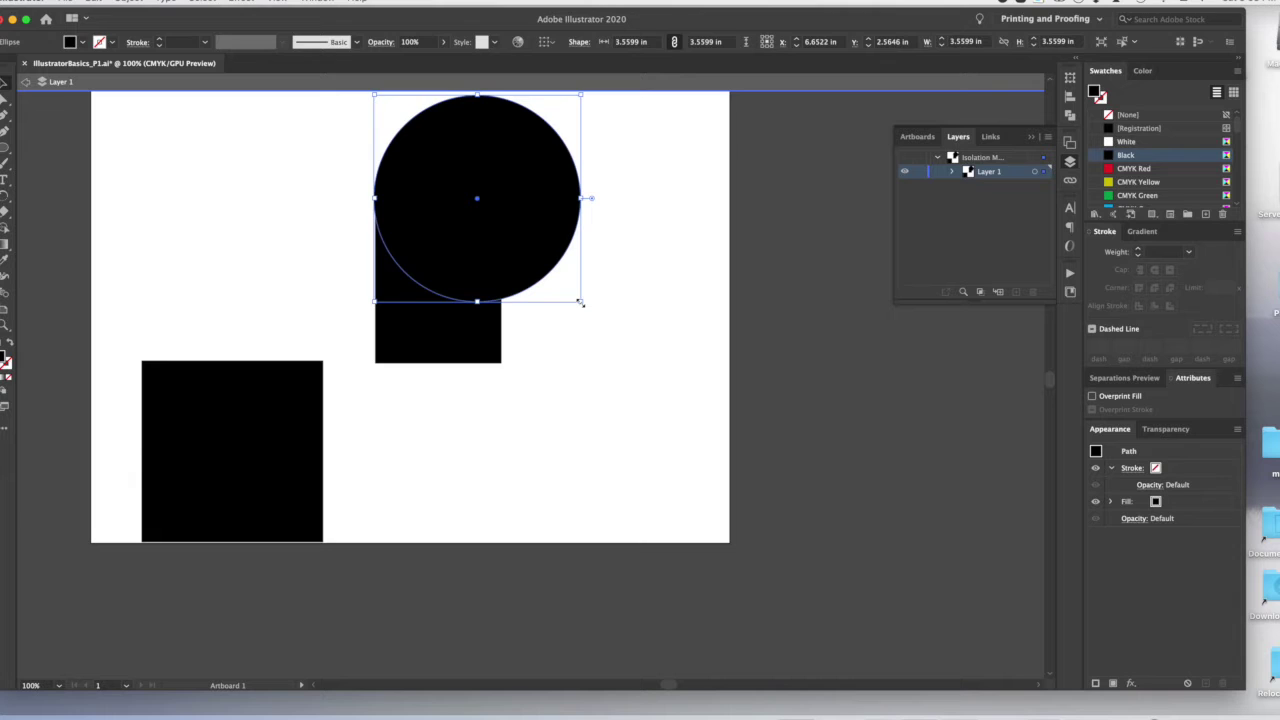
- Scale the circle down proportionally to about 2.2 in and nudge it down so it forms a rounded top on the rectangle
left_click_drag(580, 302, 502, 221)
key("Down")
key("Down")
key("Down")
key("Down")
key("Down")
key("Down")
key("Down")
key("Down")
key("Down")
key("Down")
key("Down")
key("Down")
key("Down")
key("Down")
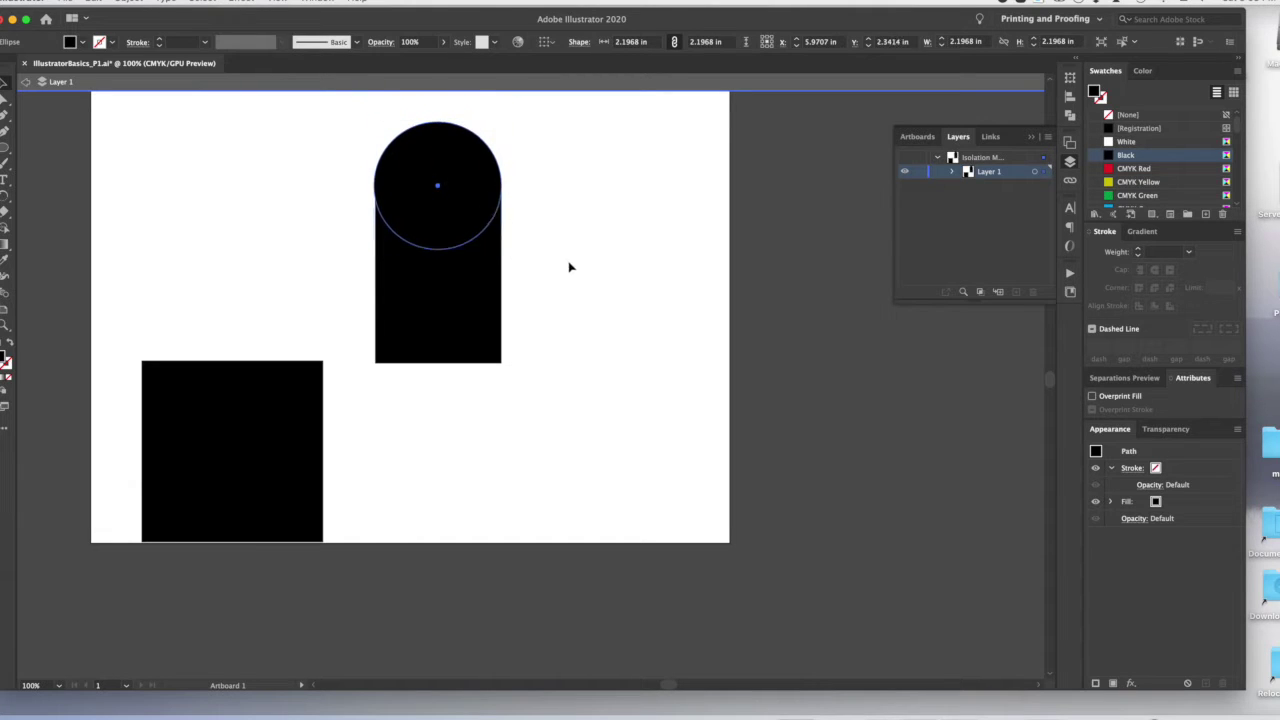
left_click(574, 275)
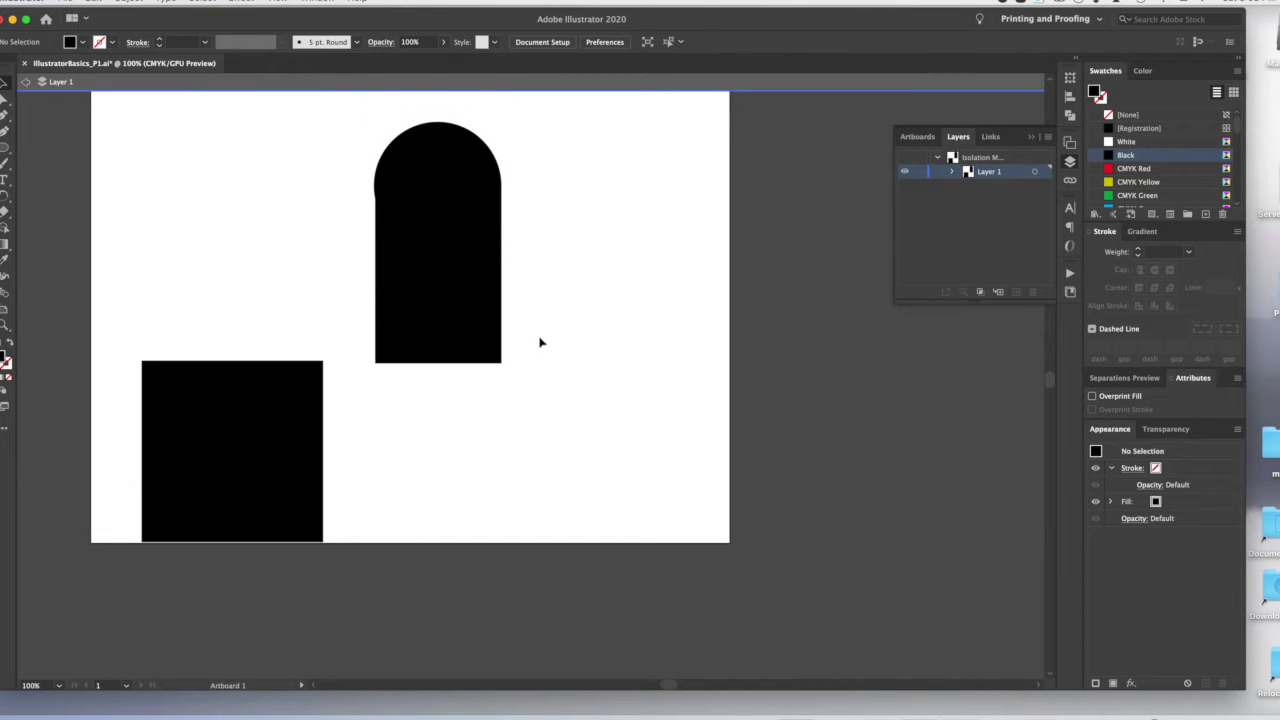
- Shrink the circle to about 2.17 in so its left edge is flush with the rectangle's side
left_click(445, 180)
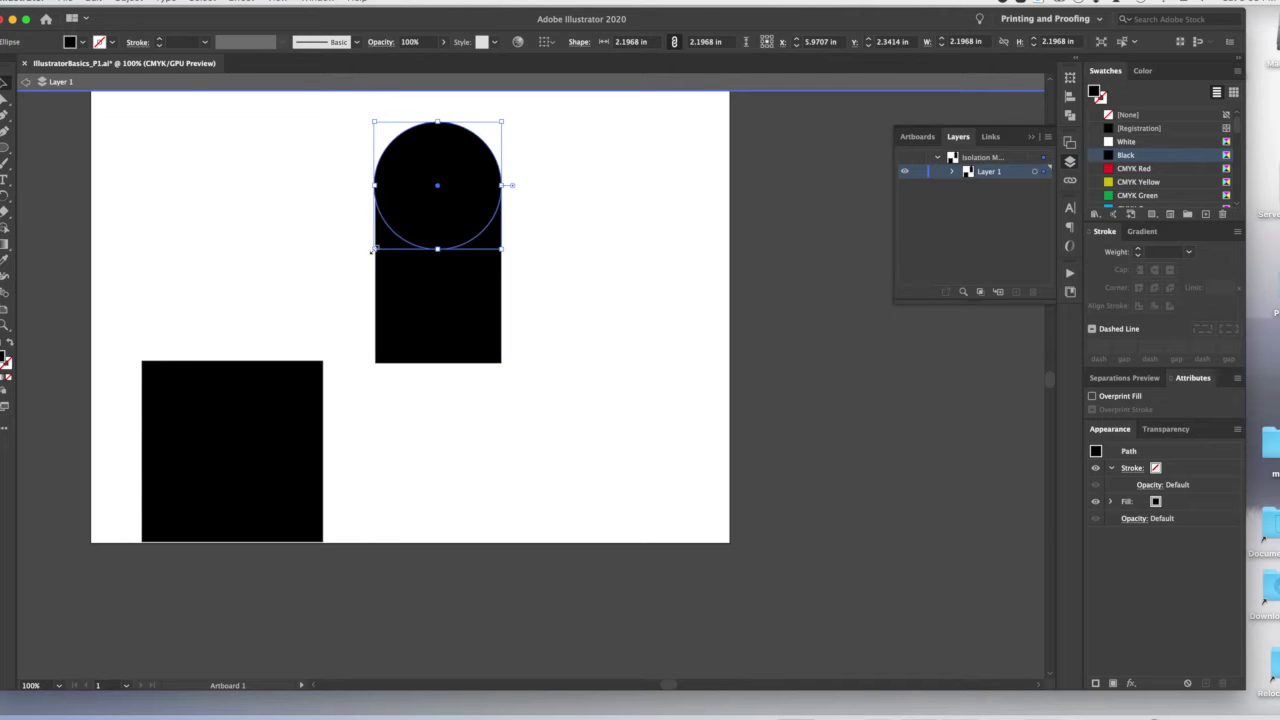
left_click_drag(371, 252, 375, 248)
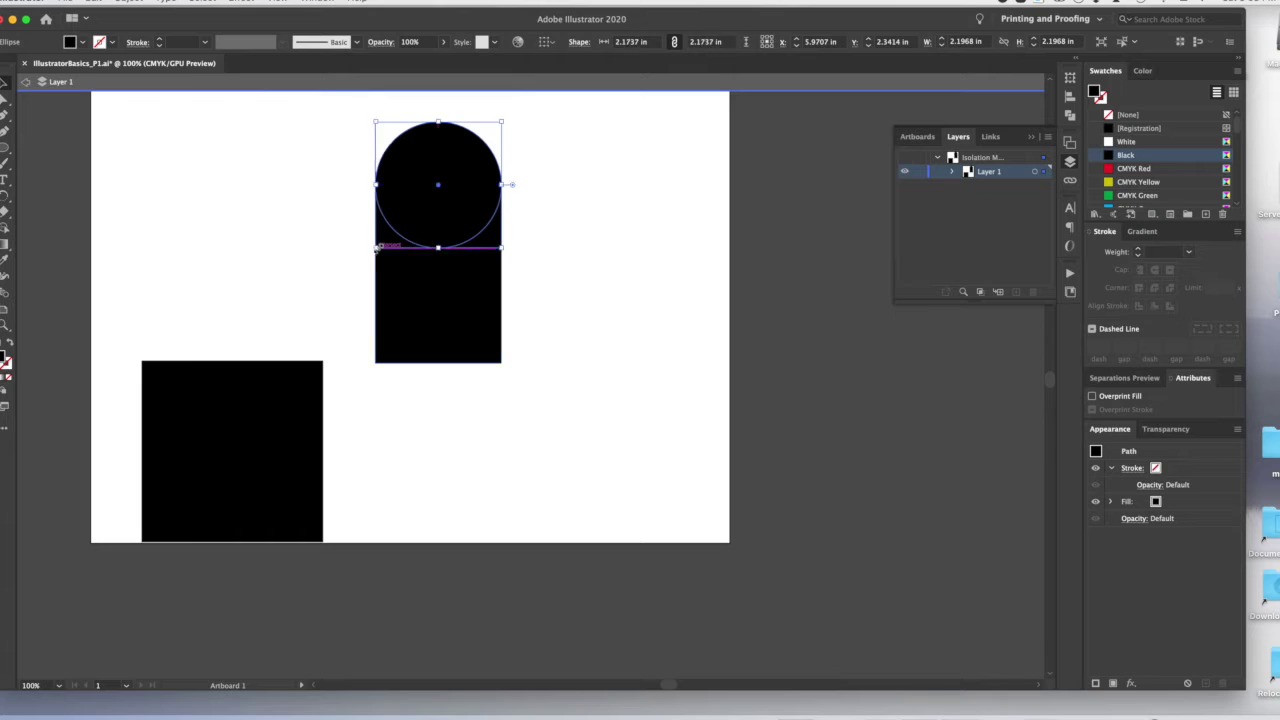
left_click(606, 261)
- Move the remaining square up beside the rounded shape and delete its lower-right anchor point to make a triangle
left_click_drag(277, 406, 285, 262)
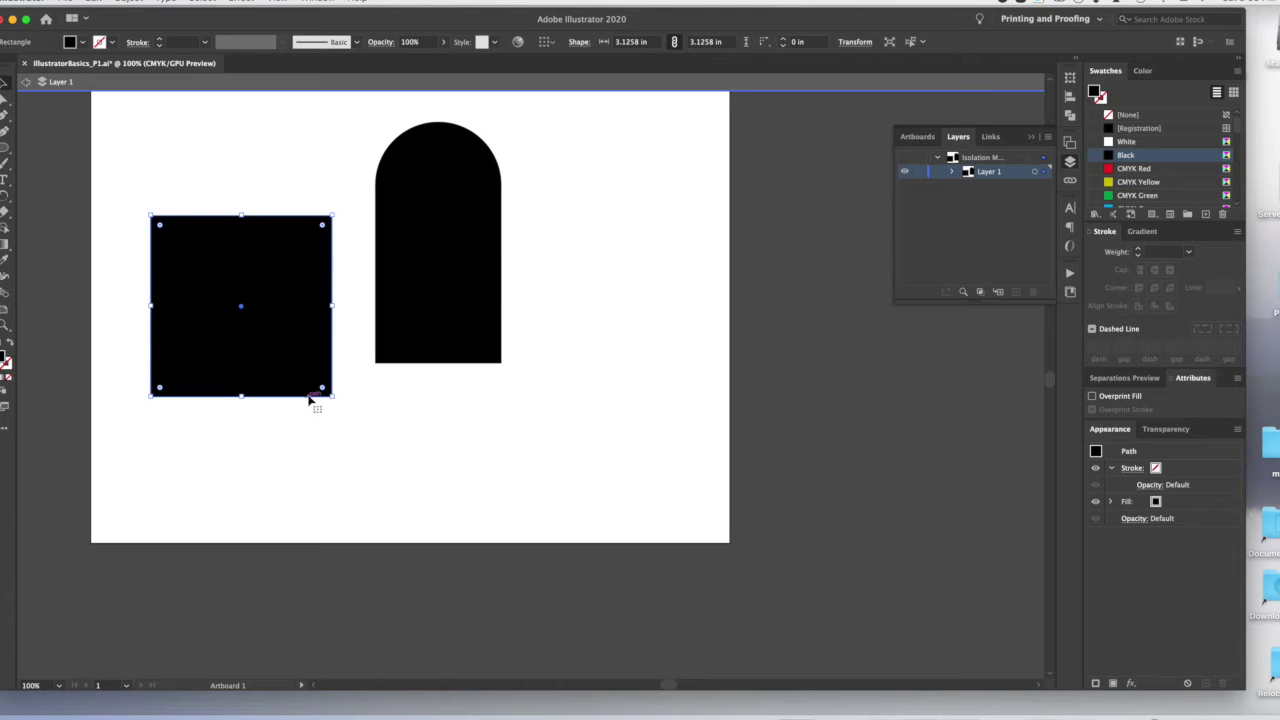
left_click(5, 113)
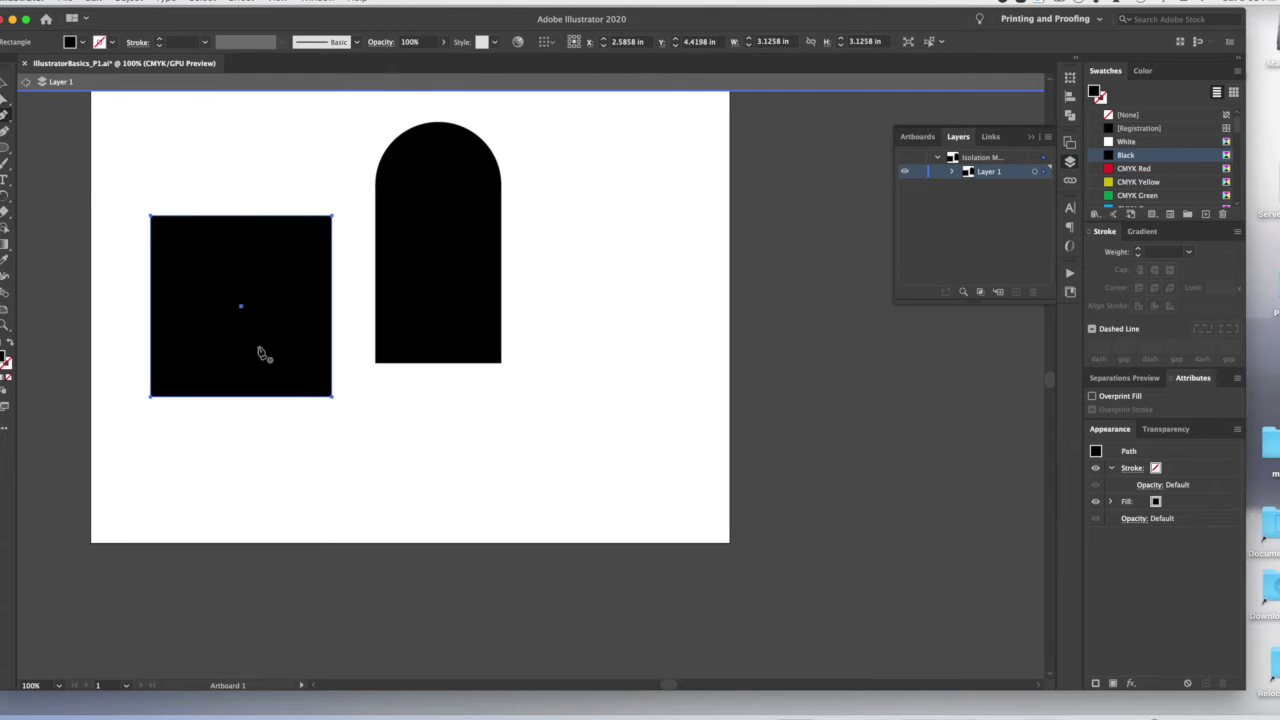
left_click(333, 397)
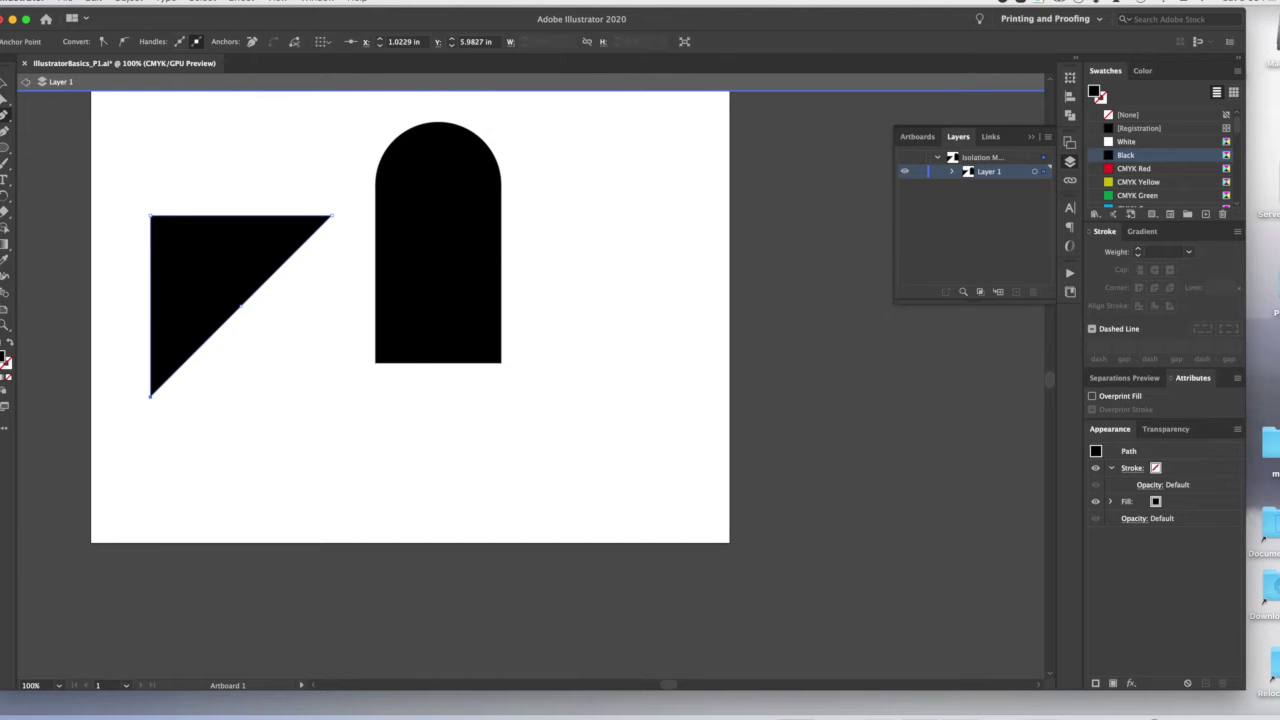
- Rotate the triangle so its right angle points straight down and place it centered against the rectangle's bottom edge
left_click(4, 85)
left_click_drag(191, 312, 257, 414)
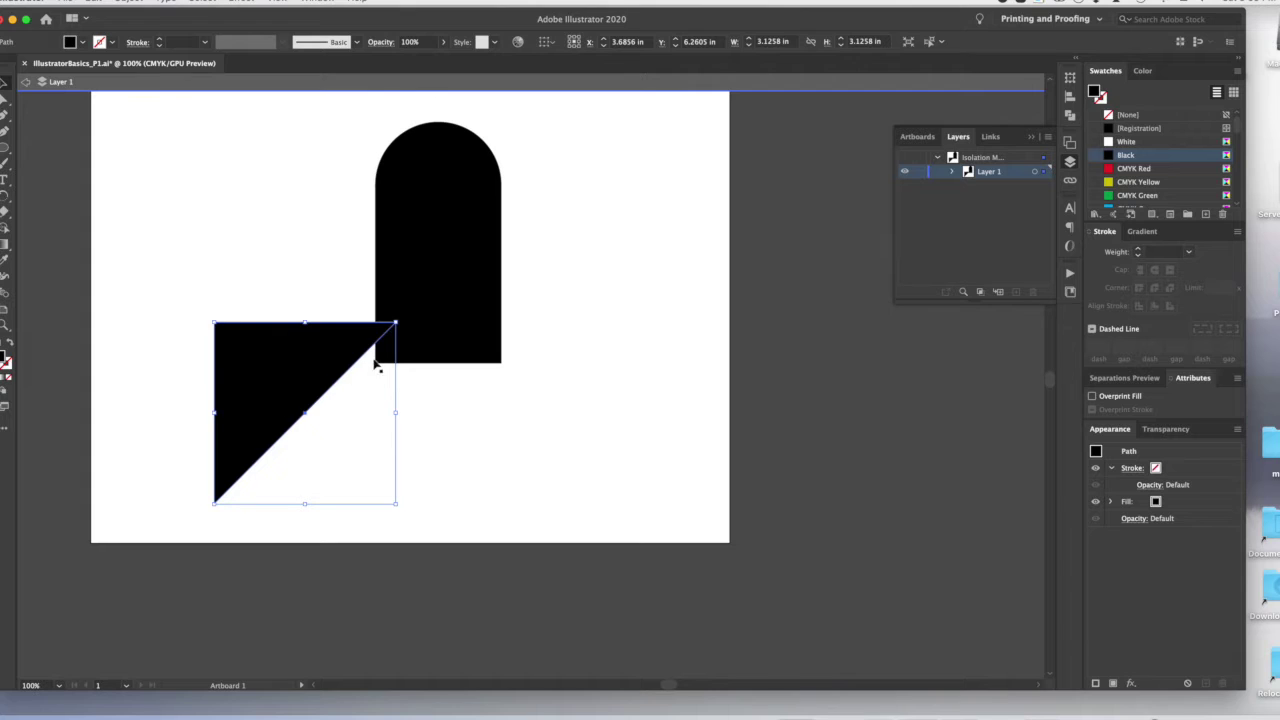
left_click_drag(292, 346, 242, 329)
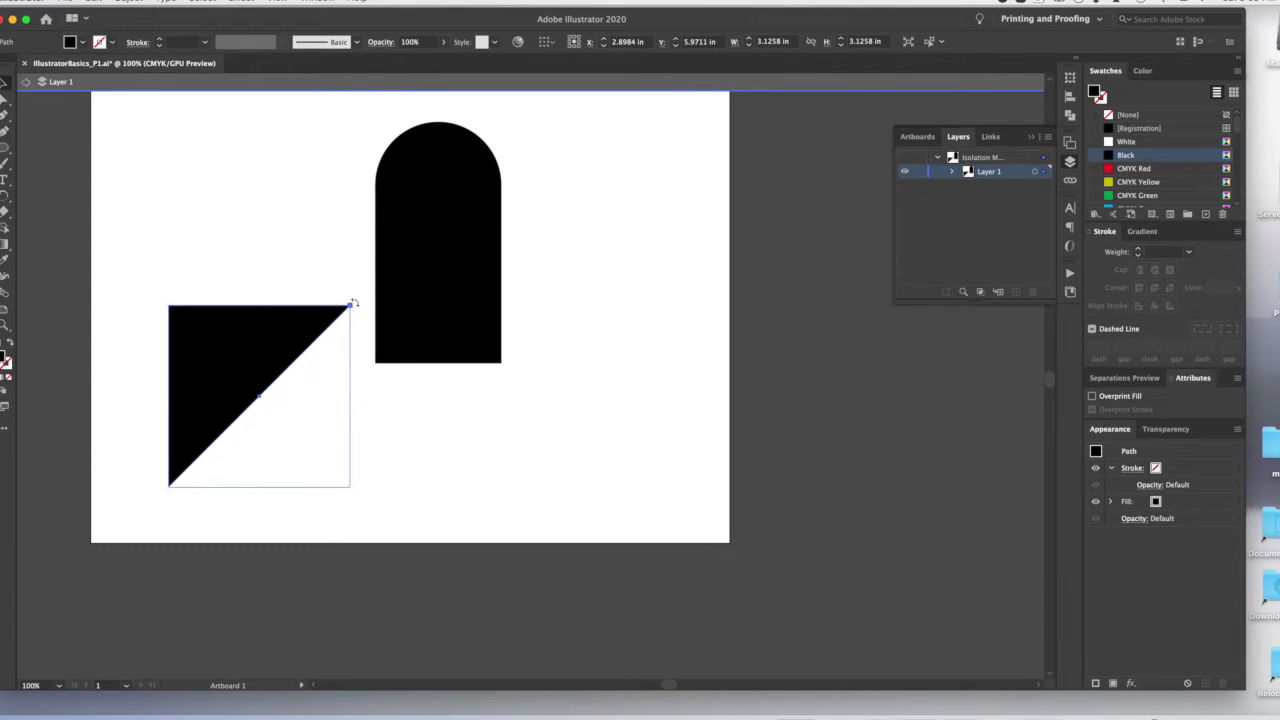
left_click_drag(330, 287, 142, 386)
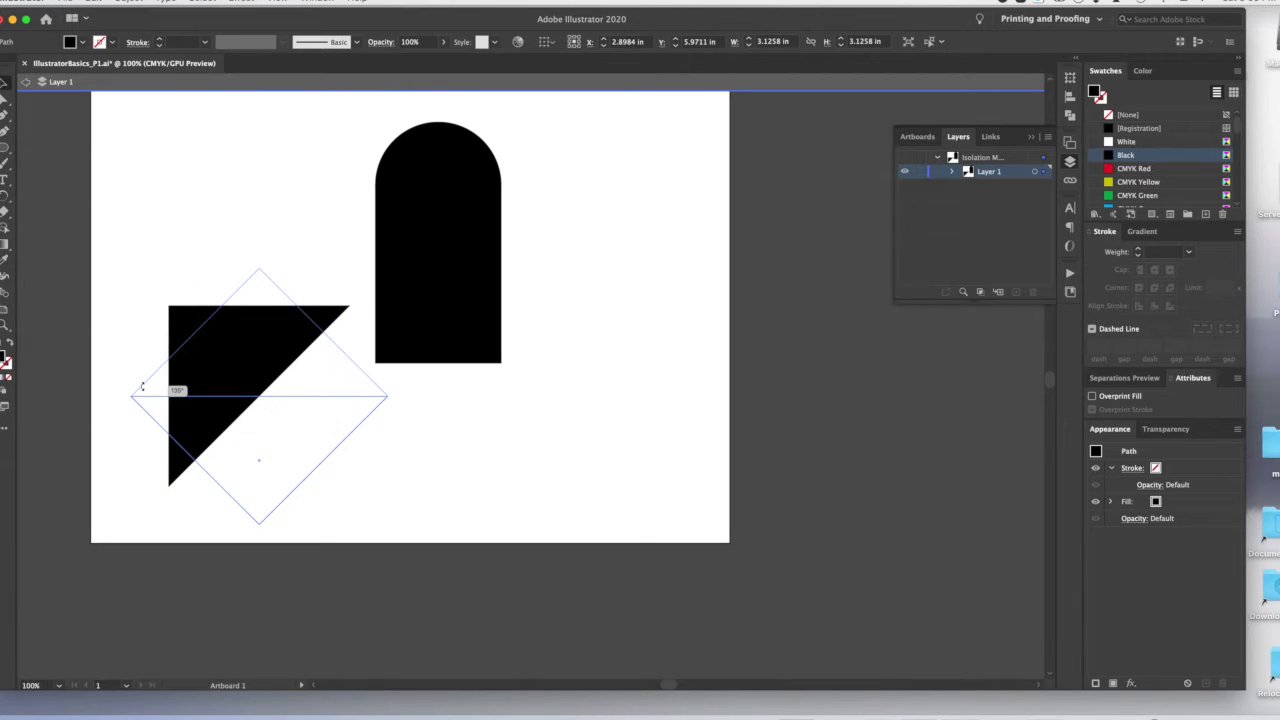
left_click_drag(142, 386, 141, 390)
left_click_drag(328, 449, 498, 421)
- Select the circle, rectangle and triangle, try left and right alignment, and align them by their horizontal centers
left_click_drag(268, 104, 618, 515)
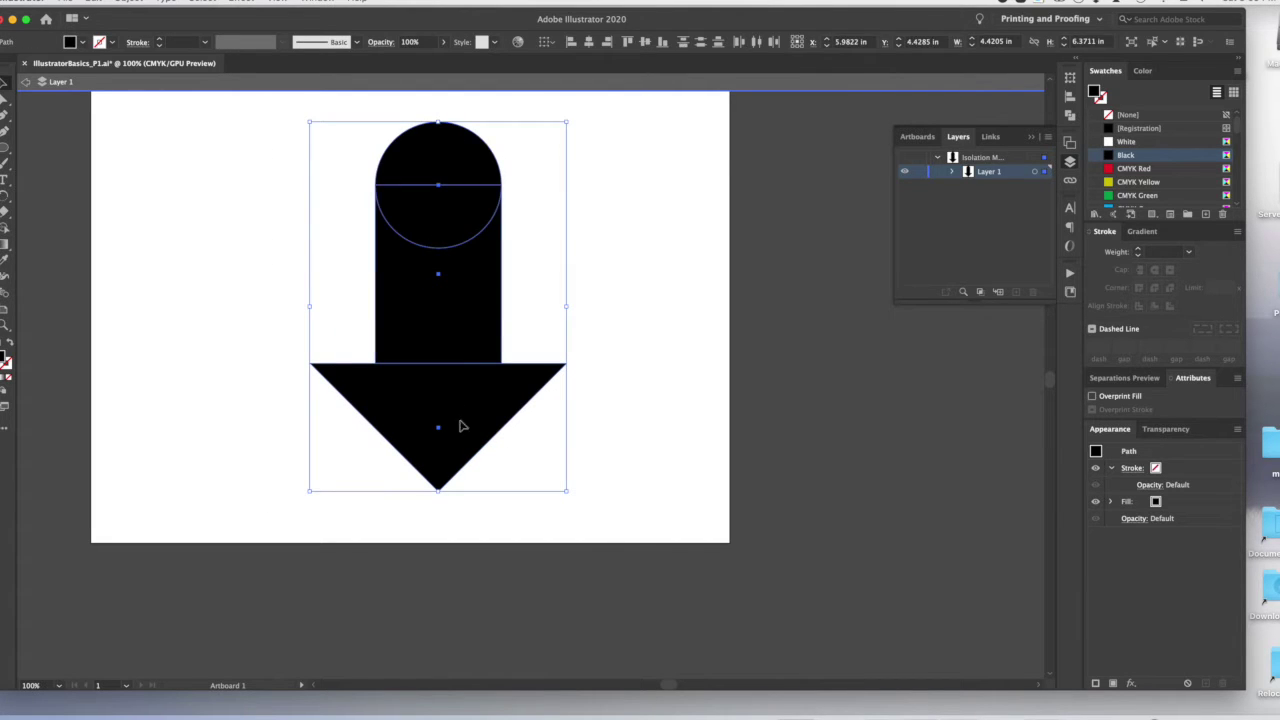
left_click(227, 126)
left_click_drag(287, 181, 606, 512)
left_click(571, 42)
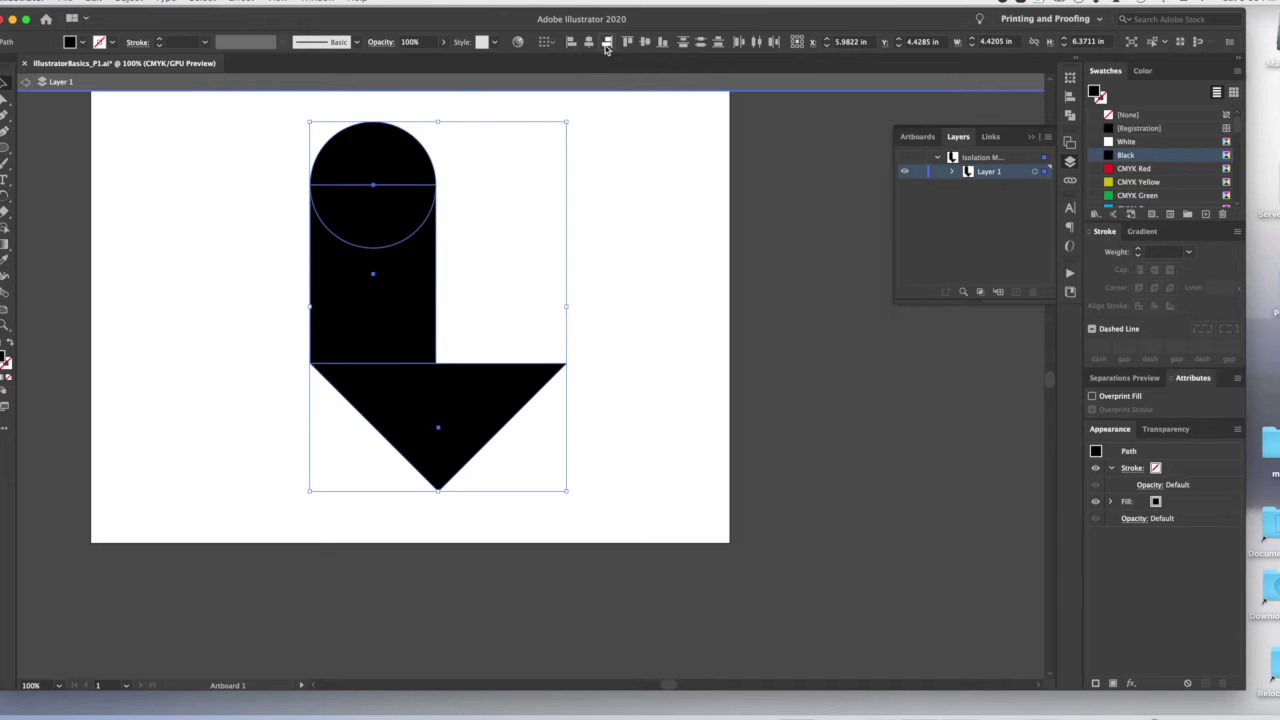
left_click(605, 44)
left_click(589, 44)
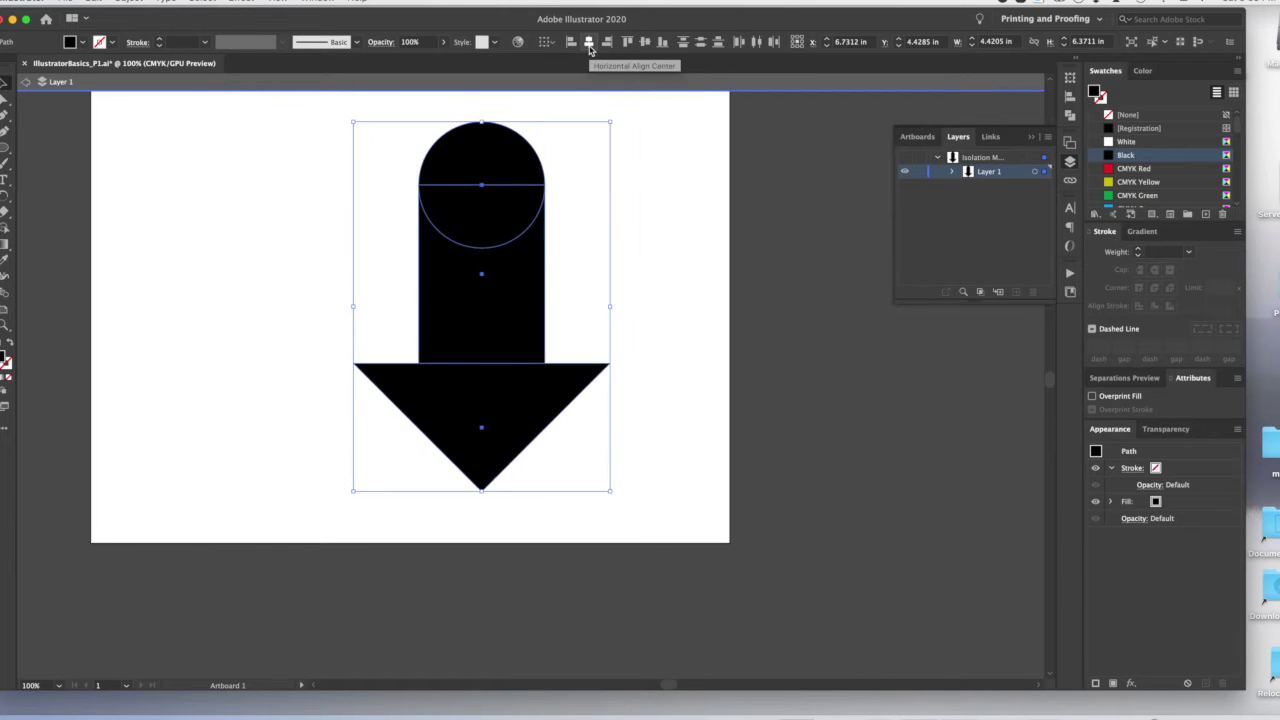
left_click(699, 324)
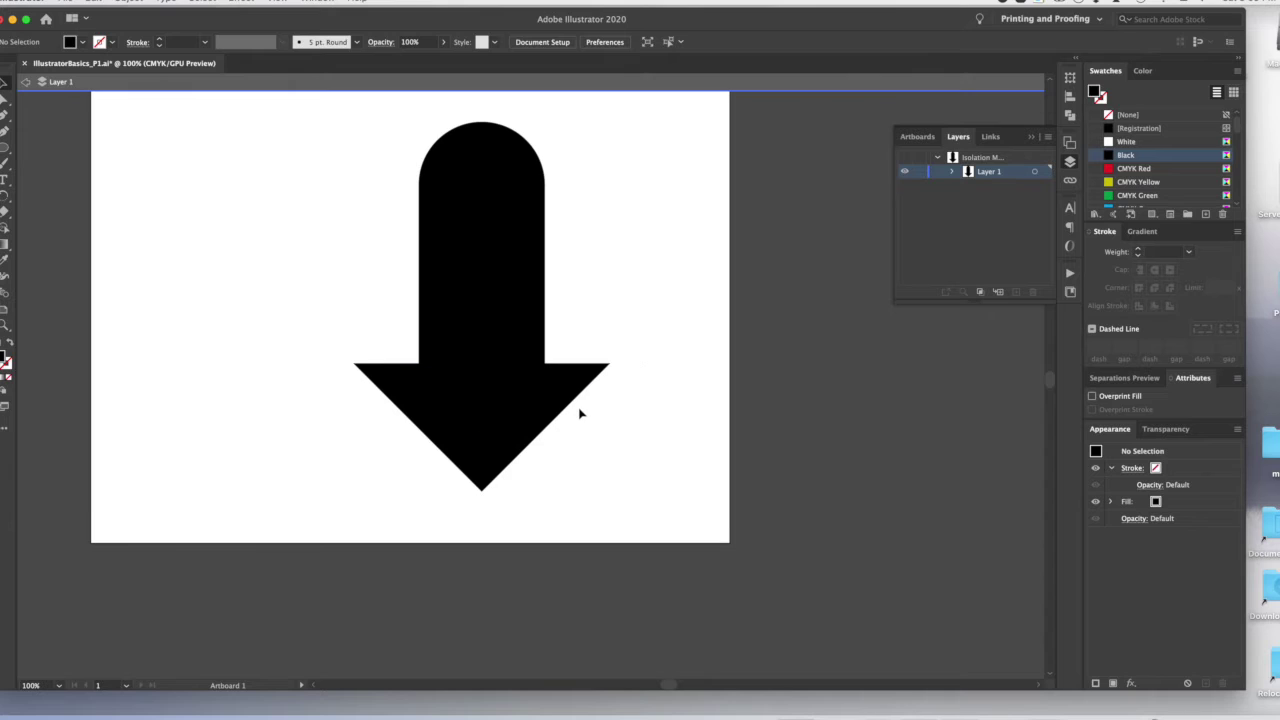
- Scale the triangle down proportionally from both upper corners so its top edge matches the rectangle's width
left_click(552, 414)
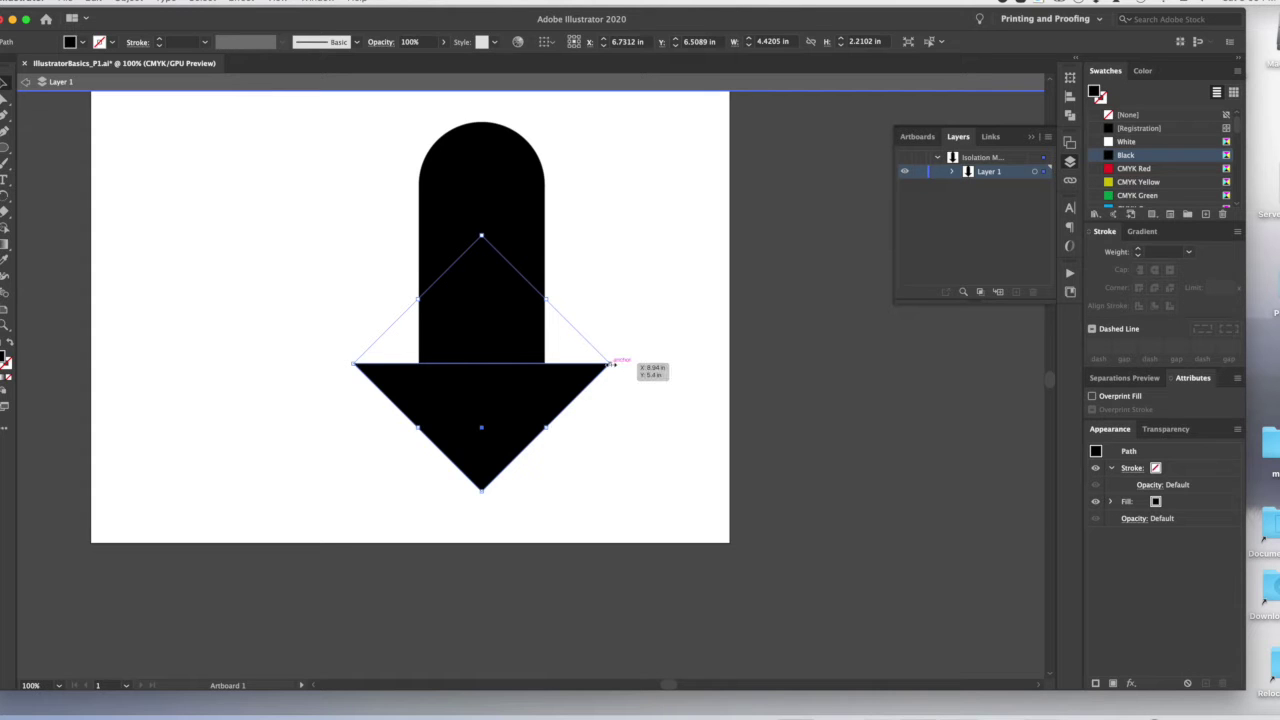
left_click_drag(609, 364, 543, 366)
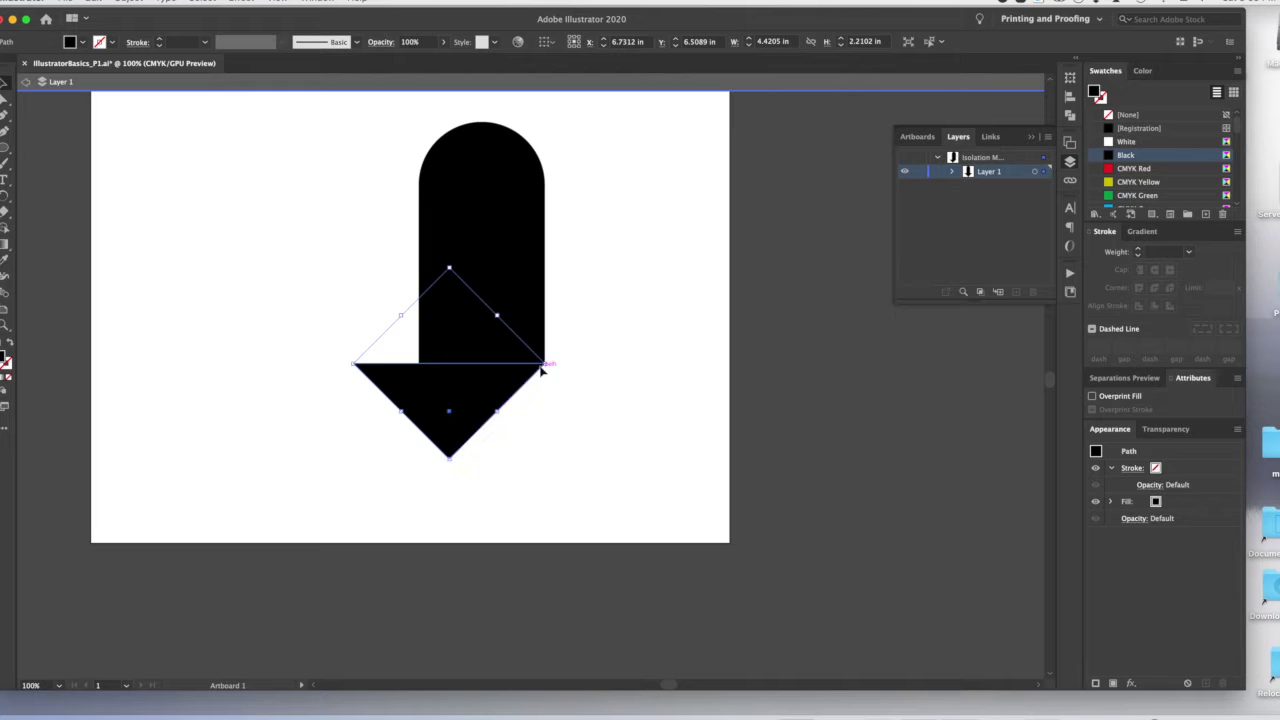
left_click_drag(350, 365, 419, 365)
left_click(588, 447)
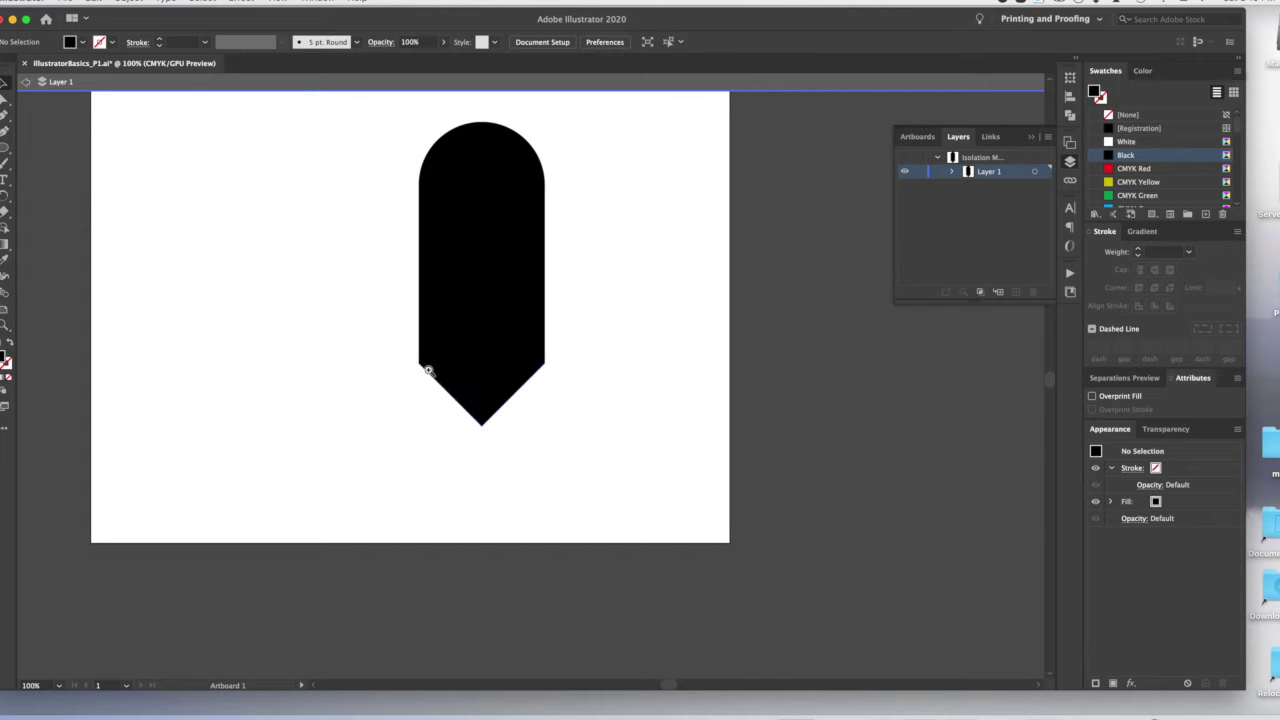
- Examine the join between the rectangle and the triangle up close, and return to a view of the whole artboard
left_click_drag(389, 338, 556, 378)
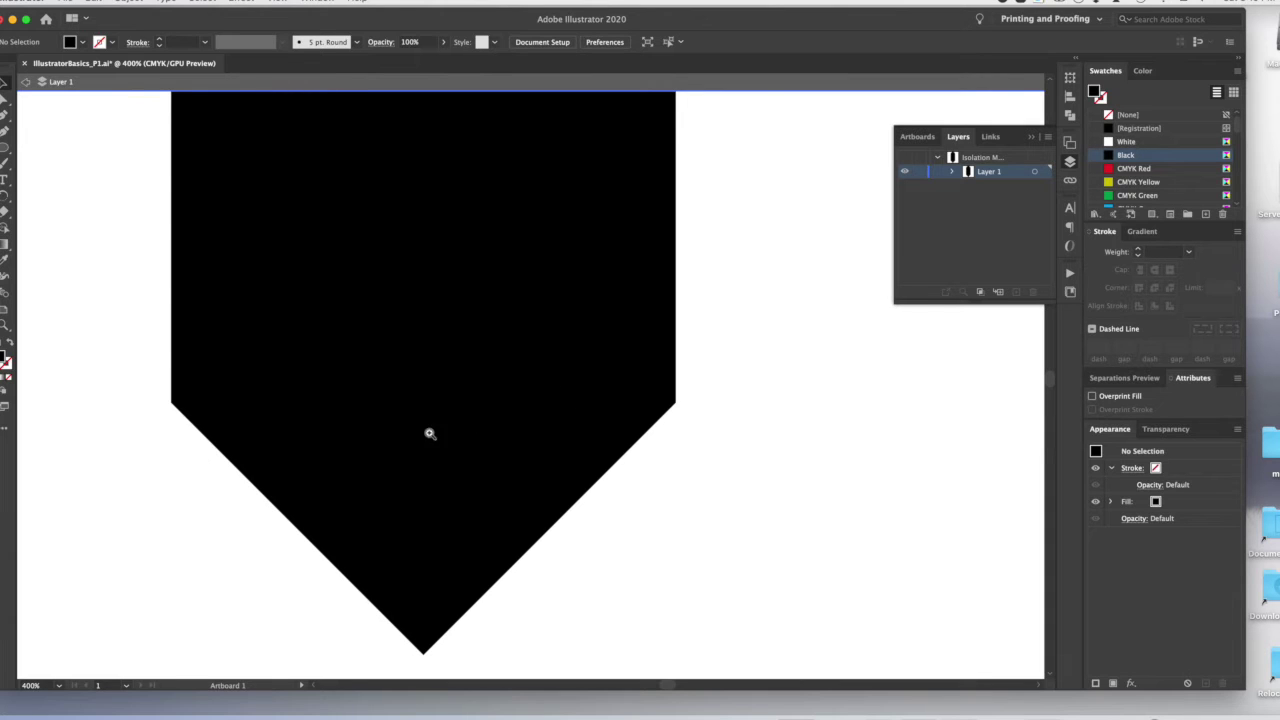
left_click(357, 445, "alt")
left_click(528, 434, "alt")
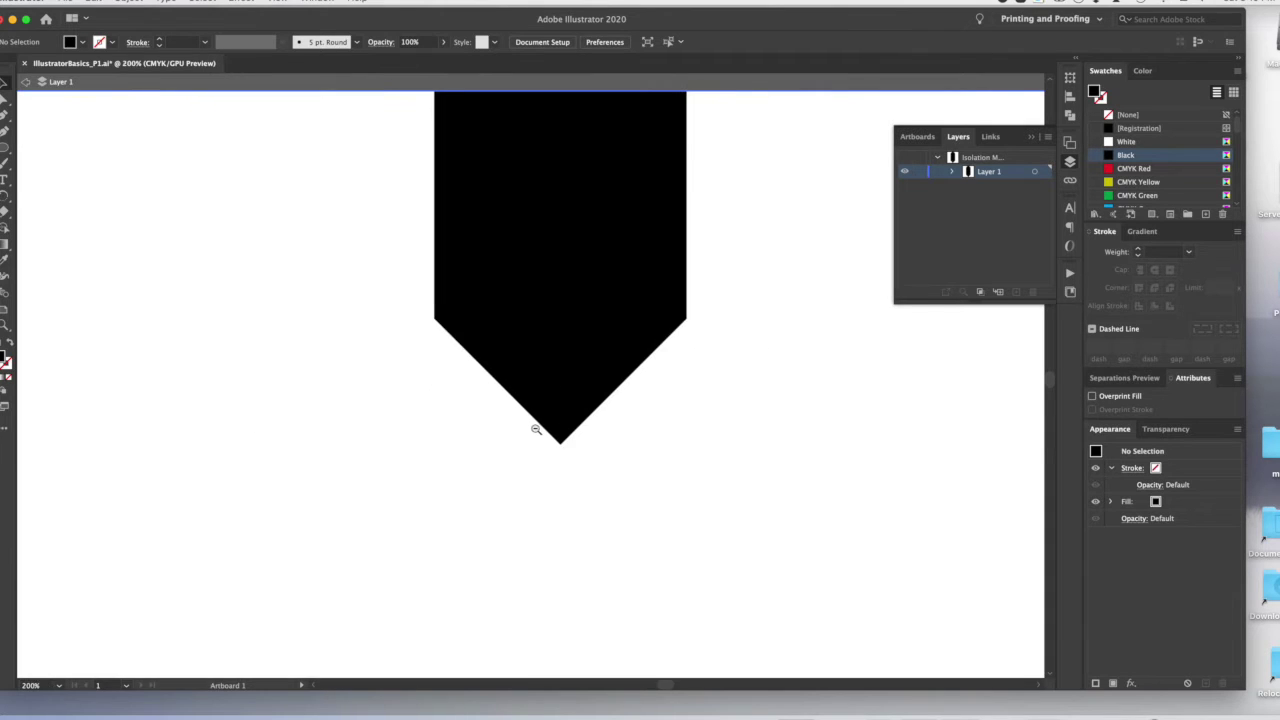
left_click(534, 430, "alt")
scroll(598, 418, "up", 2)
left_click(596, 426, "alt")
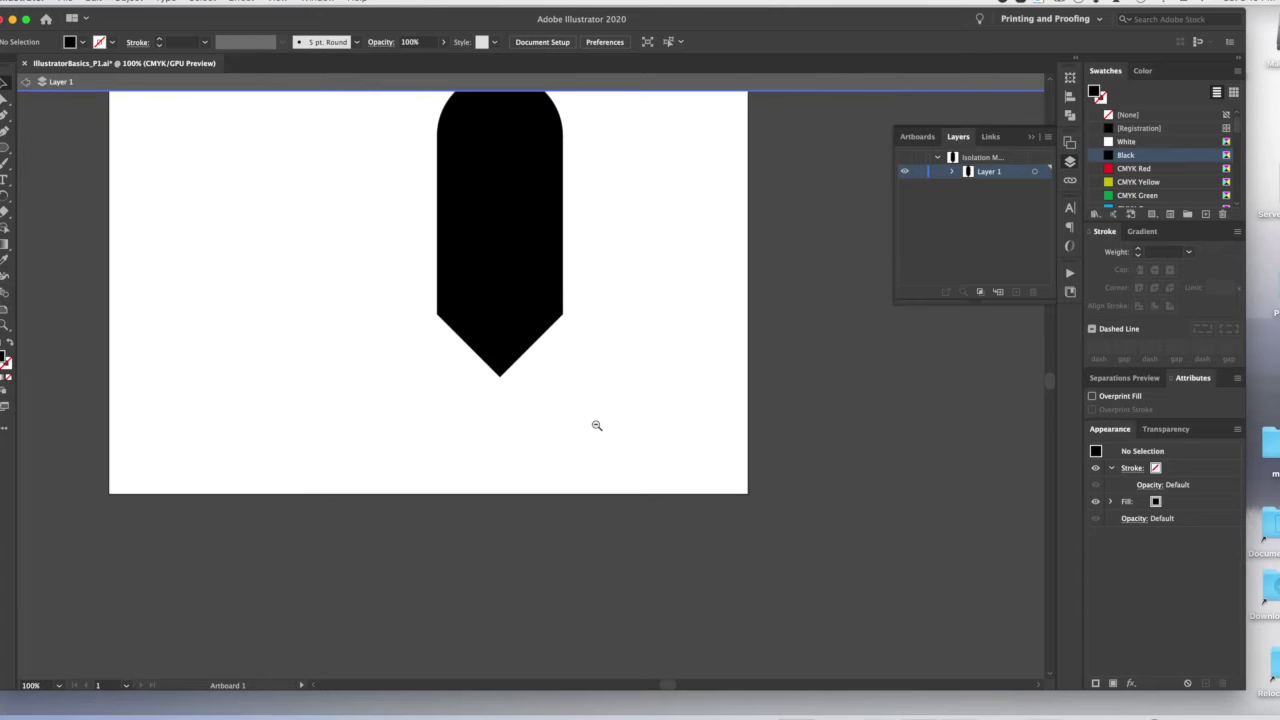
left_click_drag(626, 297, 657, 408)
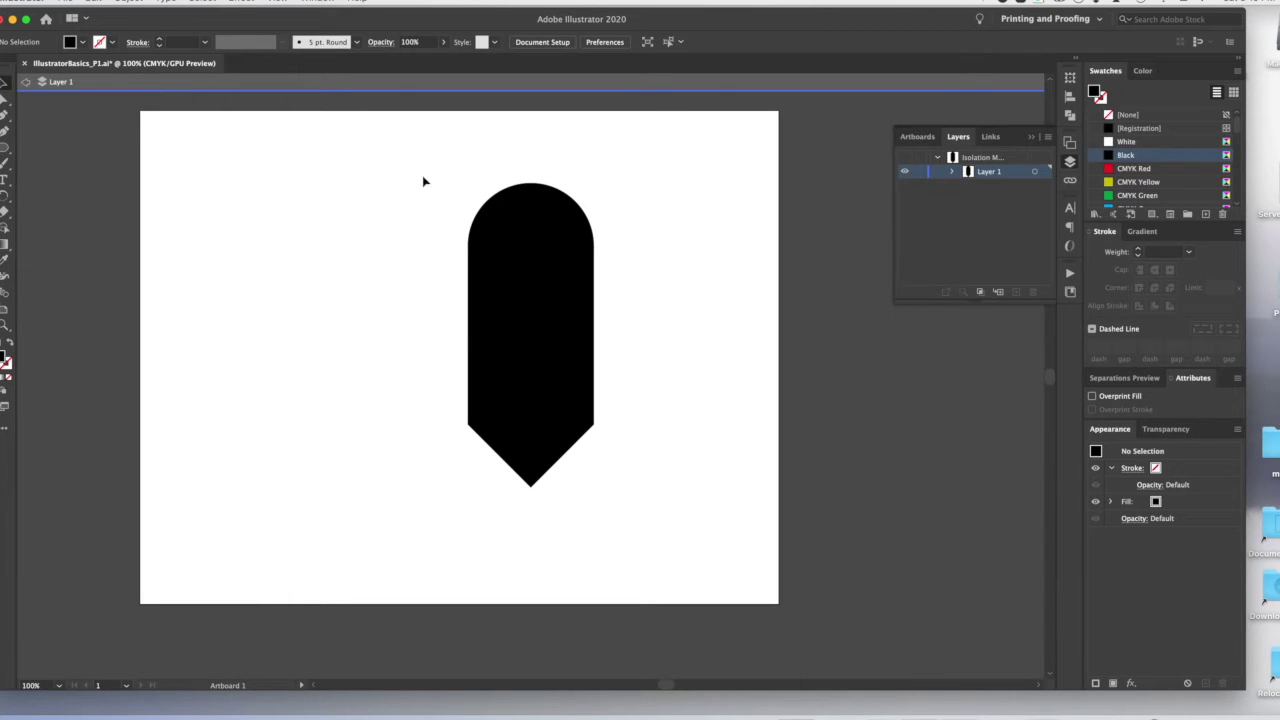
- Duplicate the circle, rectangle and triangle together and place the copy outside the artboard, to its right
left_click_drag(454, 165, 645, 553)
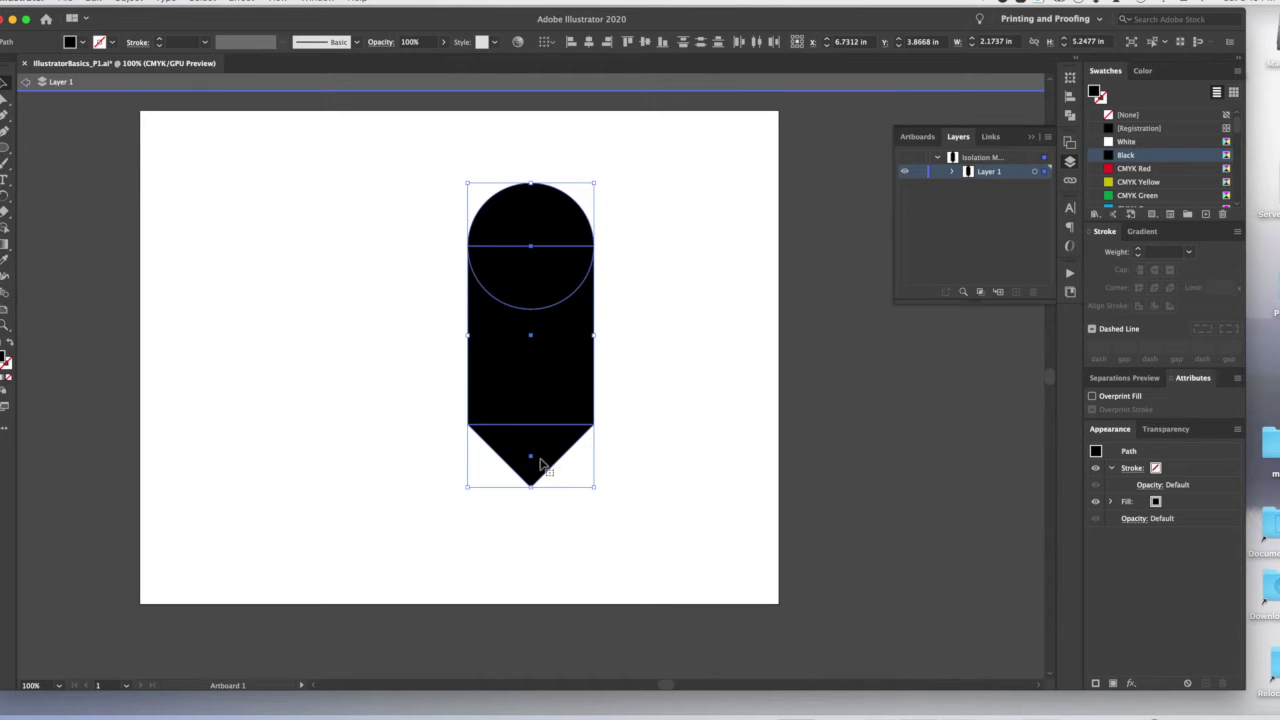
key("a")
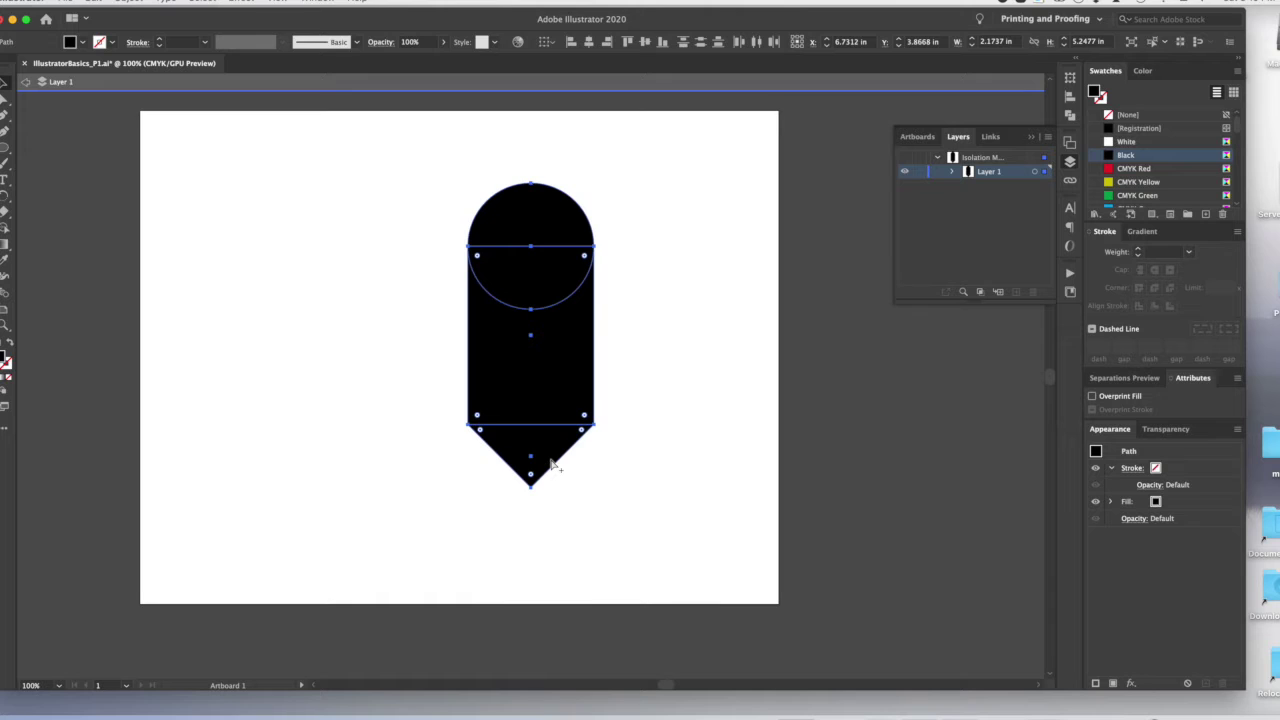
left_click_drag(551, 463, 953, 490)
left_click(942, 517)
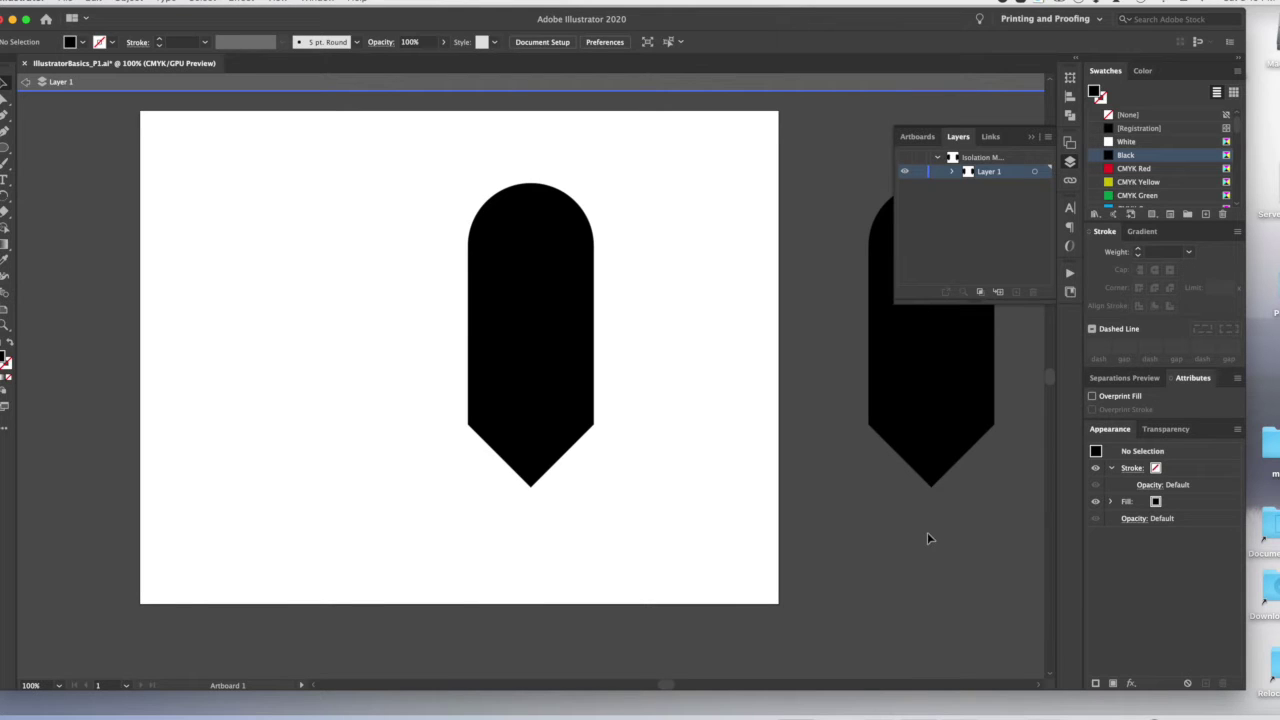
- Merge the circle, rectangle and triangle on the artboard into a single shape with the Shape Builder tool
left_click_drag(414, 157, 645, 538)
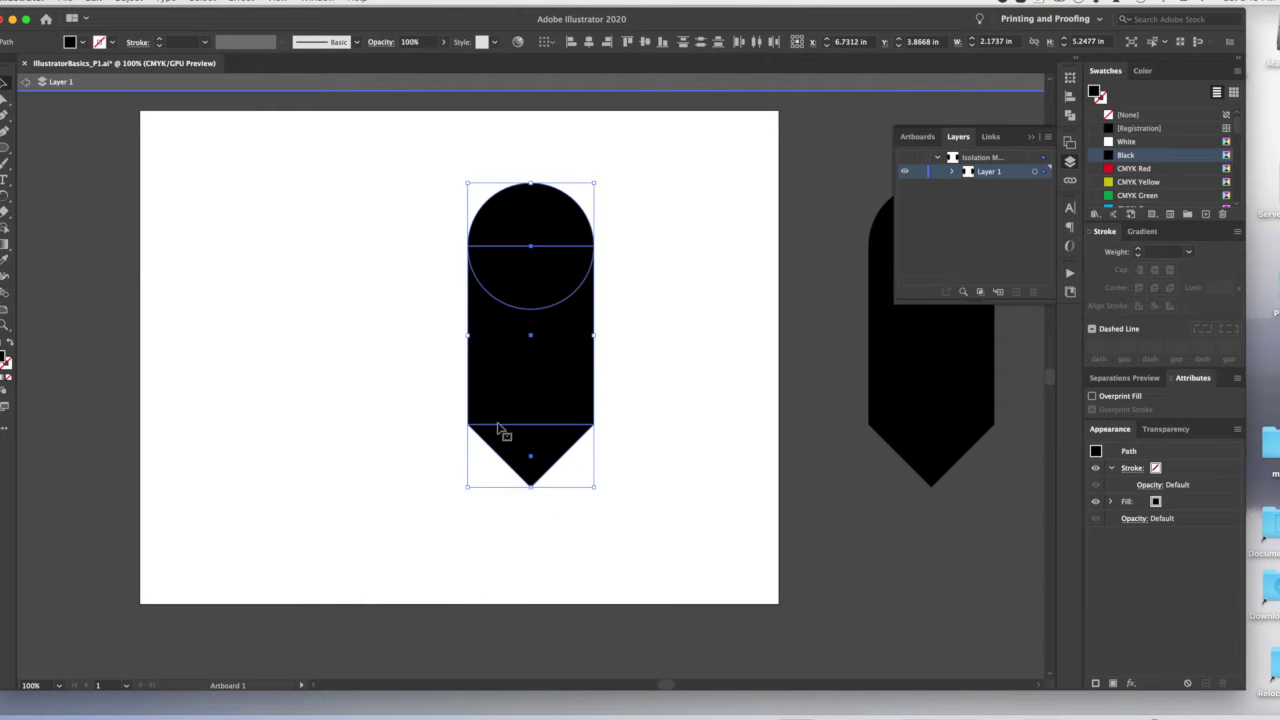
left_click(3, 232)
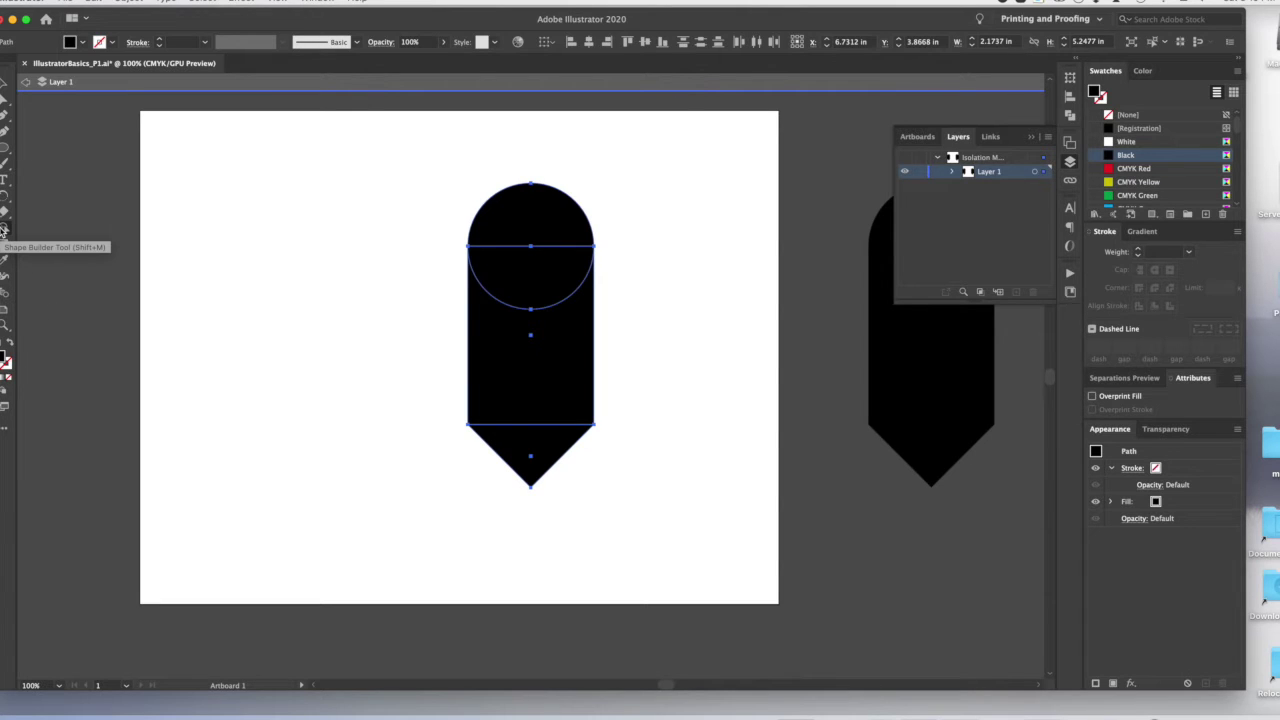
left_click(5, 232)
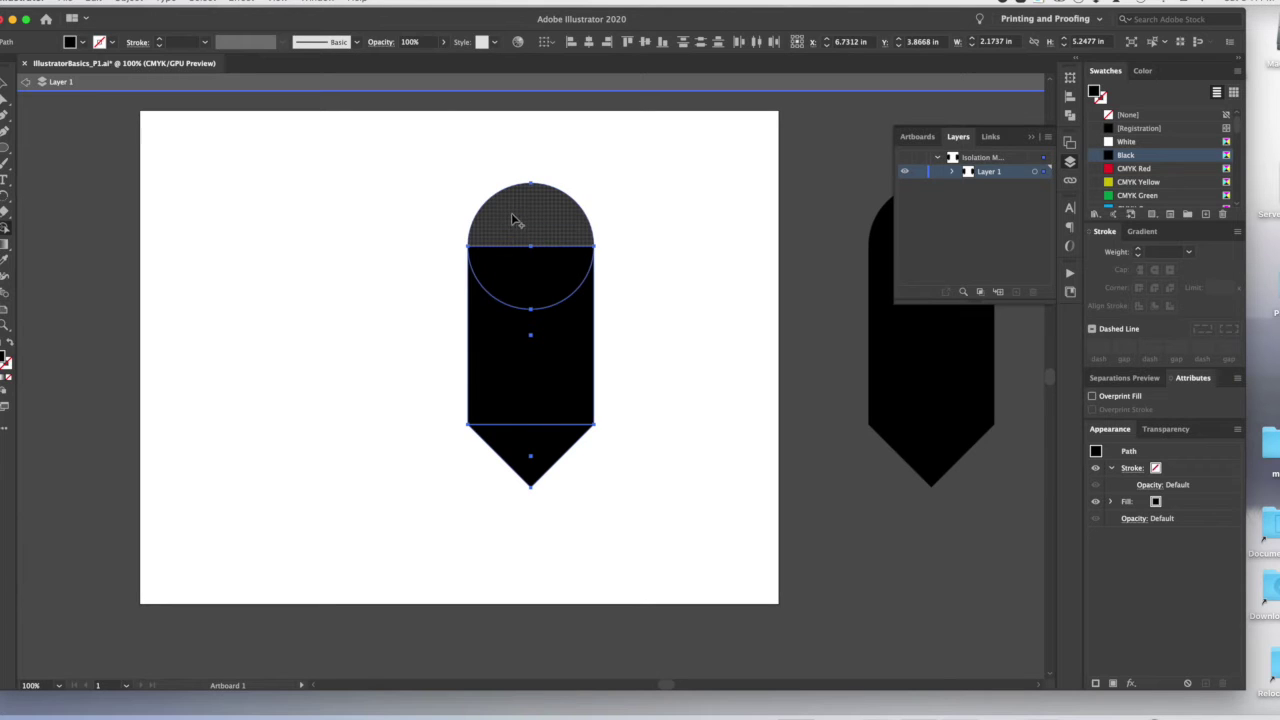
left_click_drag(513, 220, 525, 450)
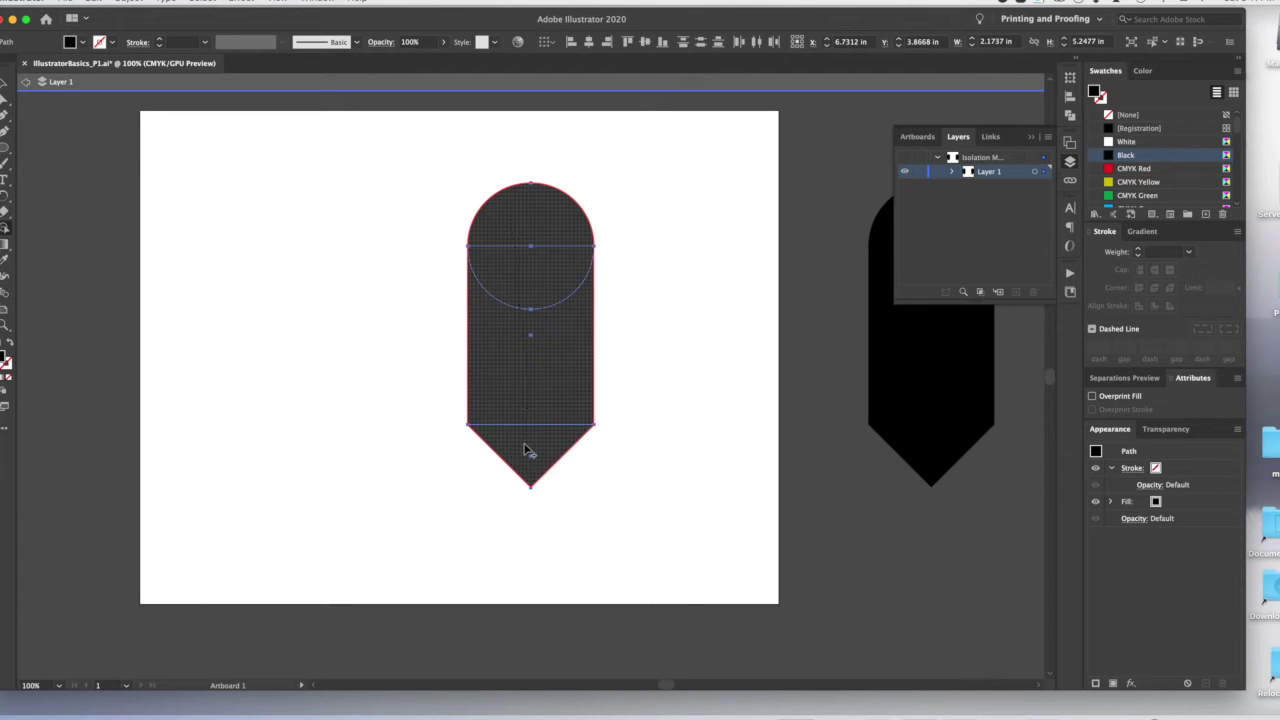
left_click_drag(527, 450, 528, 444)
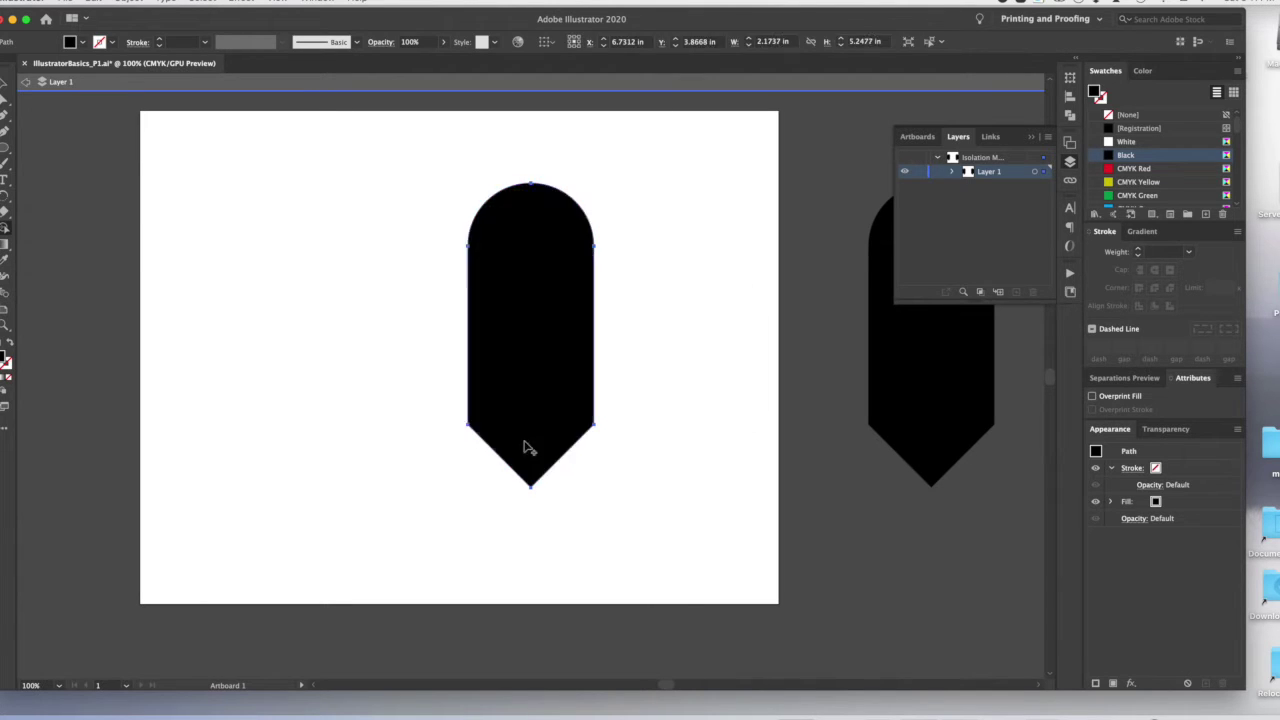
- Move the merged shape on the artboard and duplicate it so that two copies stand side by side
key("v")
left_click_drag(535, 300, 582, 303)
left_click(724, 391)
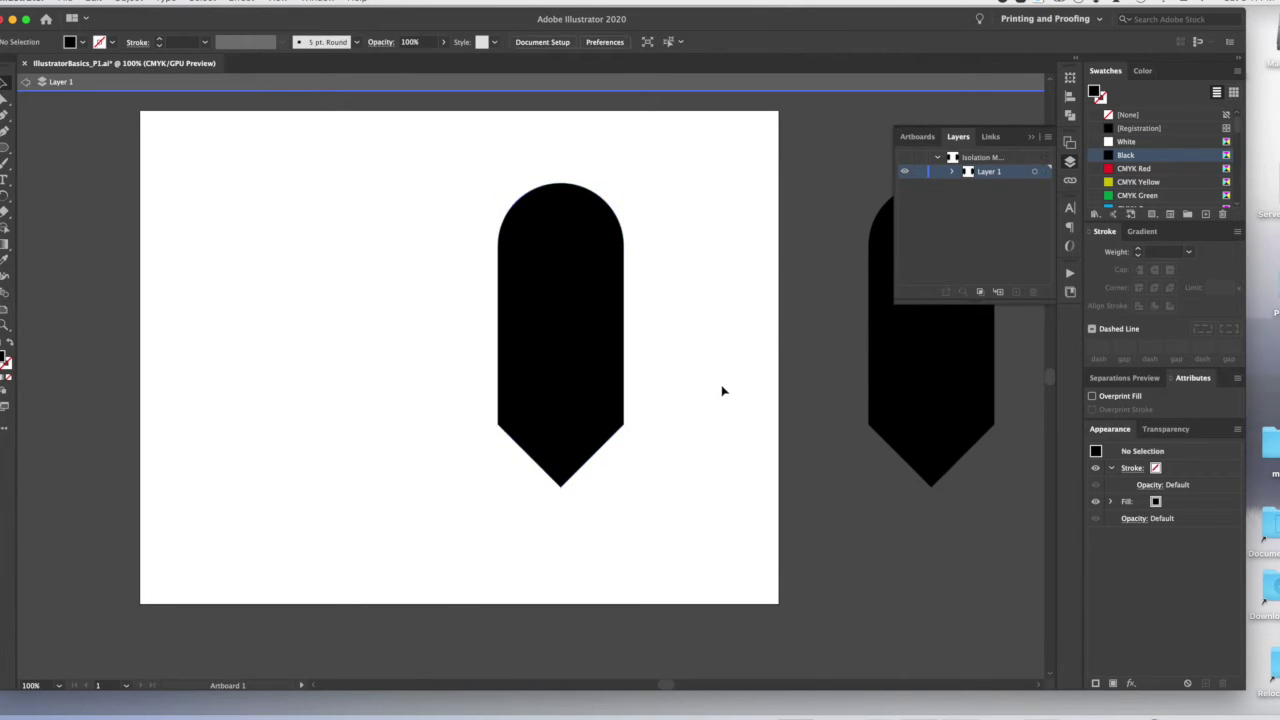
mouse_move(572, 382)
left_mouse_down()
mouse_move(479, 390)
mouse_move(489, 420)
mouse_move(634, 436)
mouse_move(528, 421)
mouse_move(672, 425)
mouse_move(454, 406)
mouse_move(466, 409)
mouse_move(549, 286)
mouse_move(646, 579)
mouse_move(477, 409)
mouse_move(666, 431)
left_mouse_up()
left_click(605, 527)
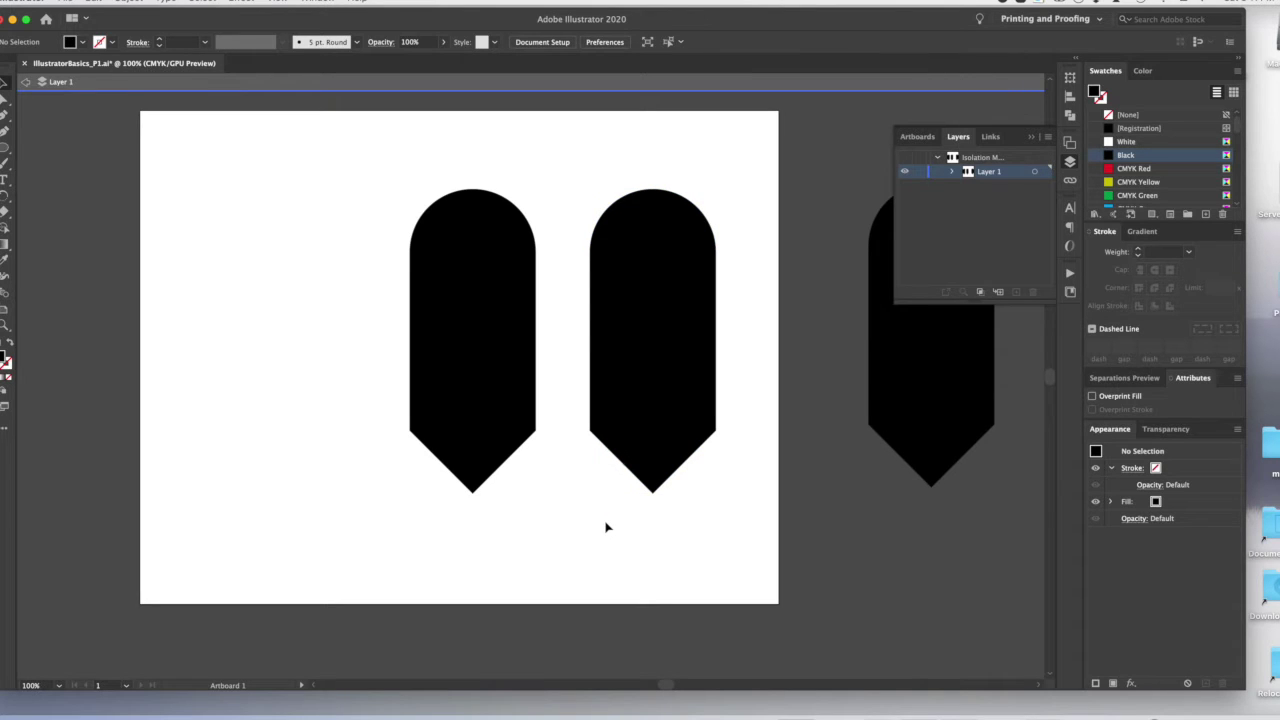
- Fill the right-hand shape on the artboard with CMYK Yellow and set its cyan and black values to 0%
left_click(663, 346)
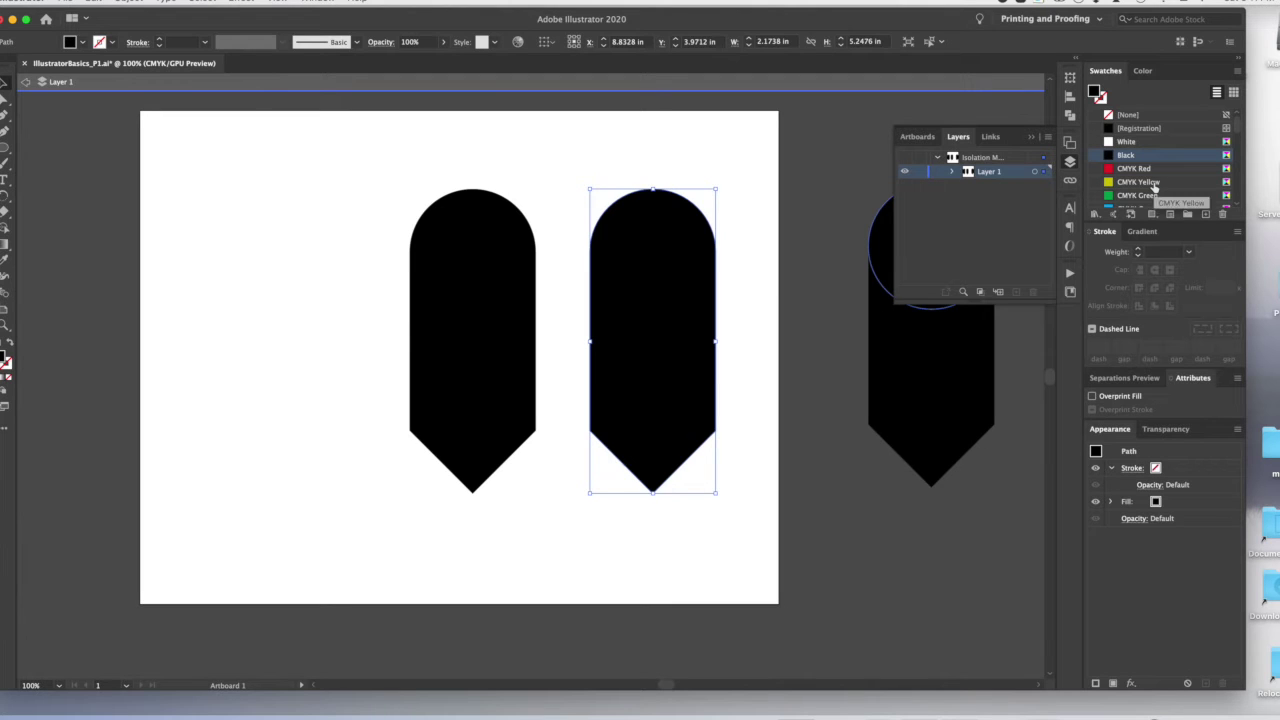
left_click(1150, 183)
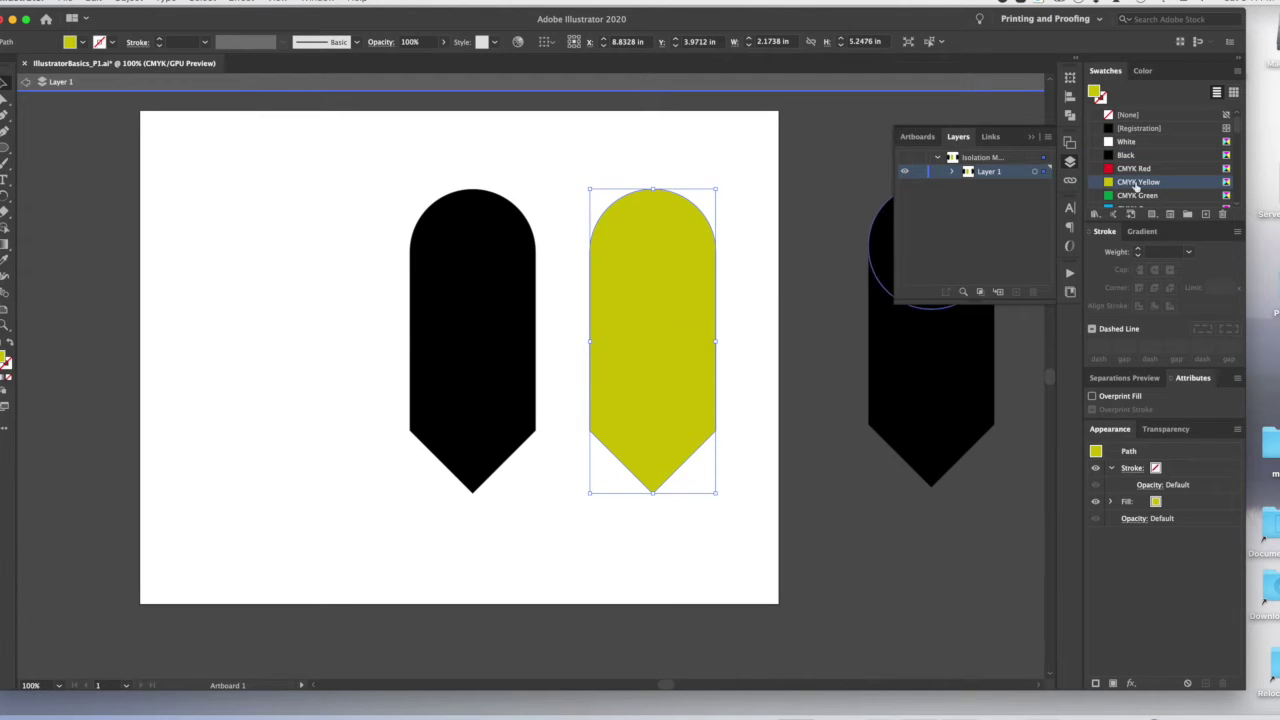
scroll(1130, 165, "down", 2)
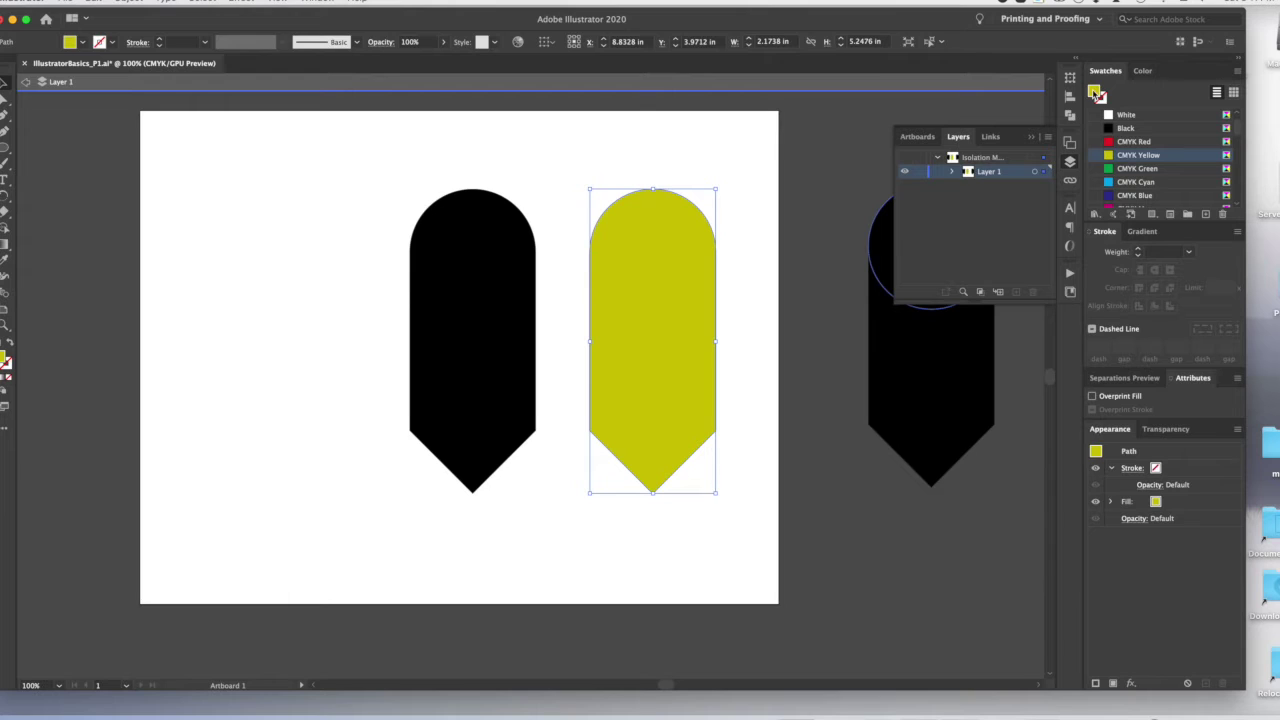
double_click(1097, 93)
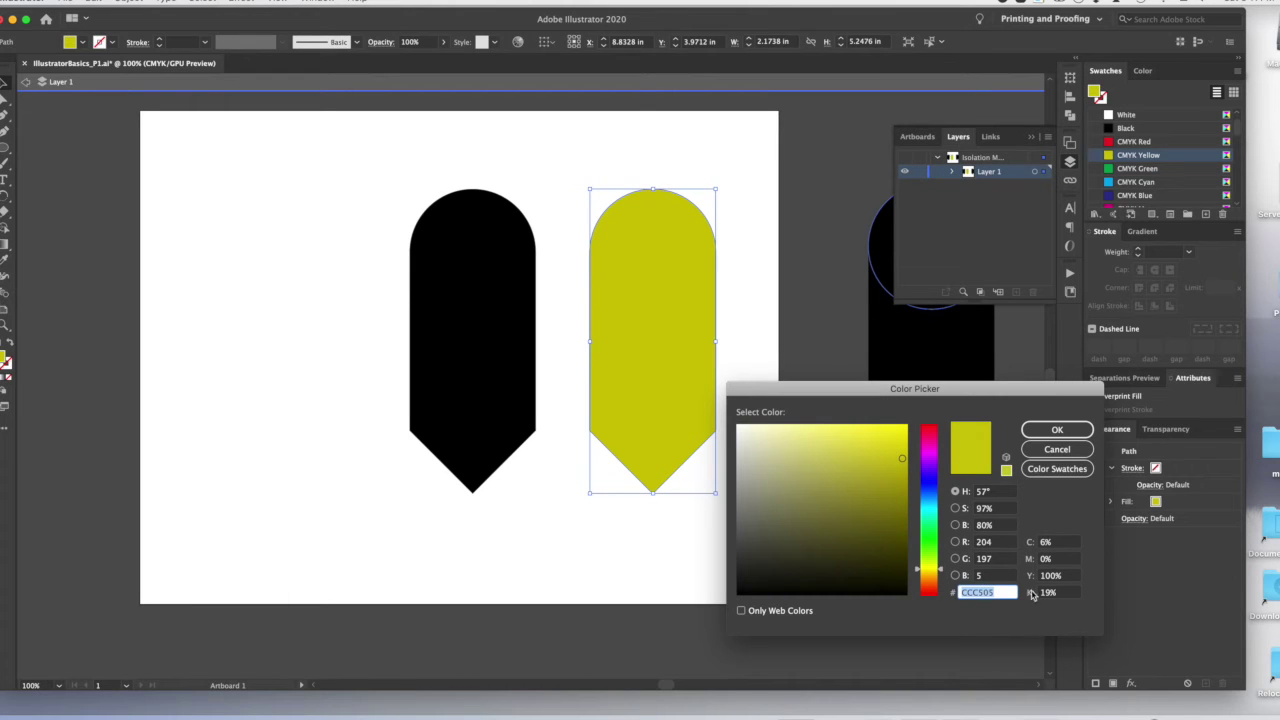
left_click(1040, 596)
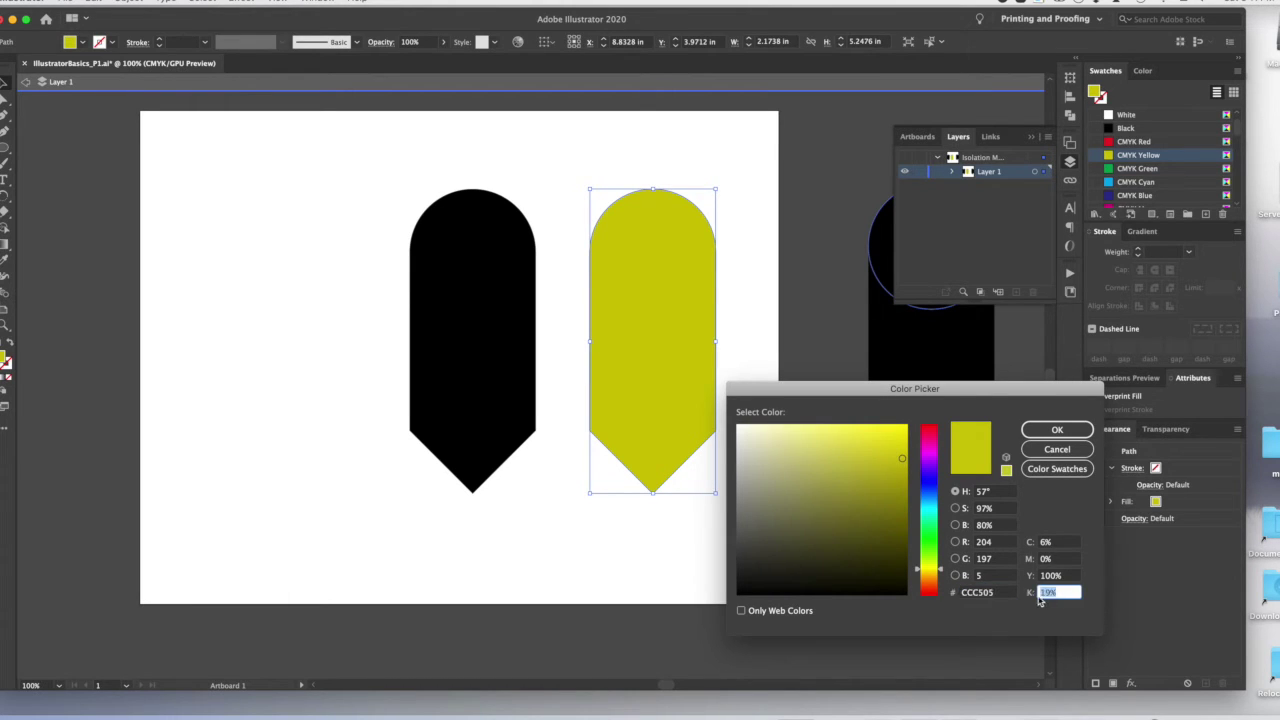
type("0")
left_click(1052, 543)
type("0")
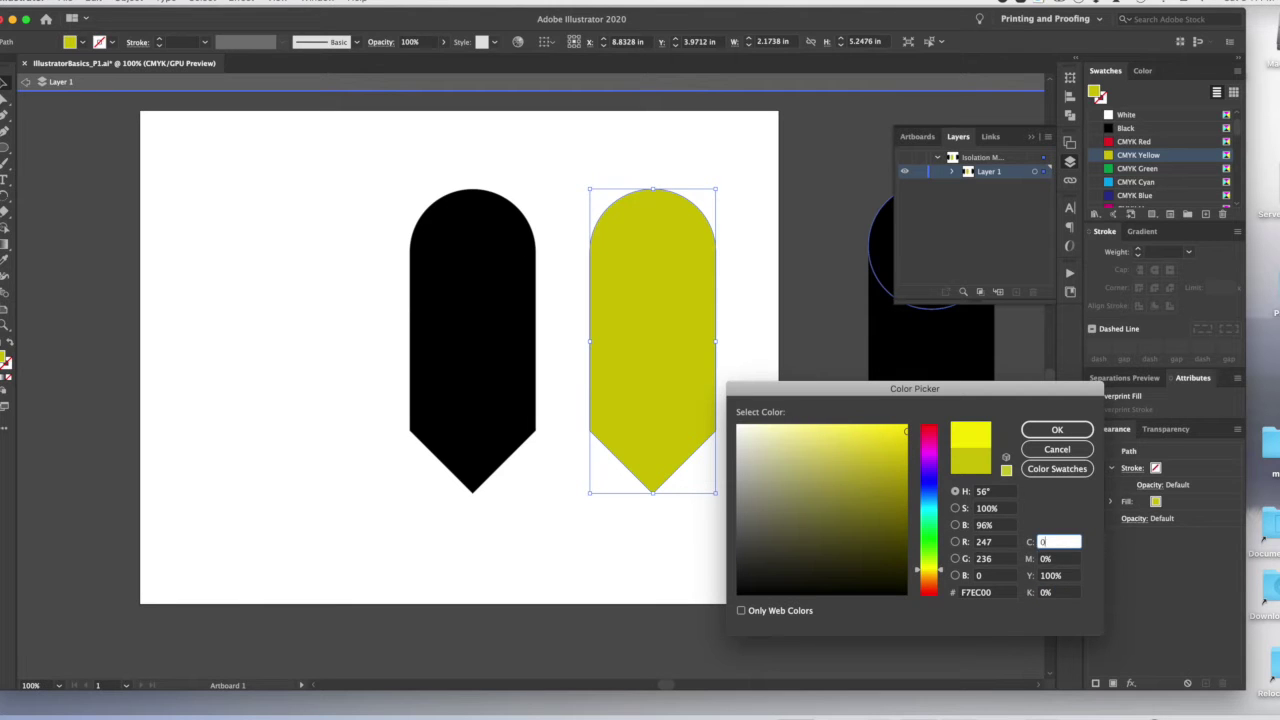
left_click(1062, 430)
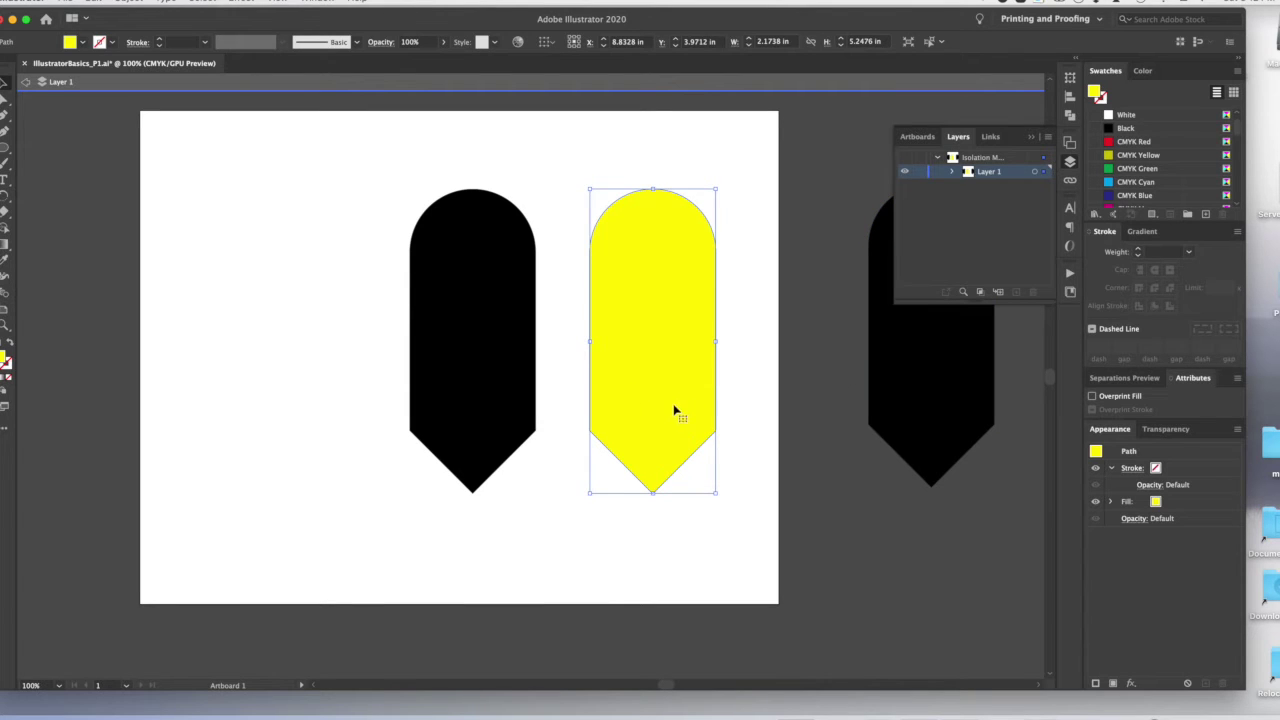
- Place the yellow shape over the black one and shrink it from all four sides to about 1.88 by 4.91 in, leaving a black border
left_click_drag(674, 417, 493, 409)
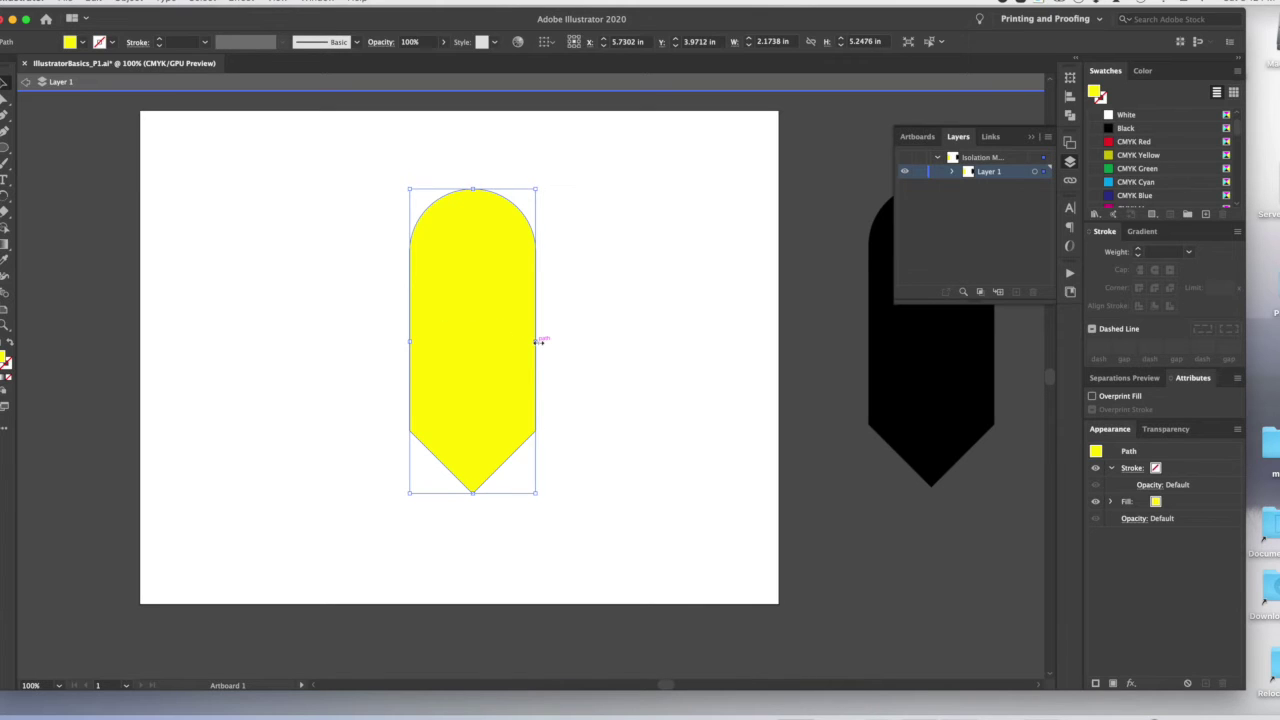
left_click_drag(537, 341, 529, 343)
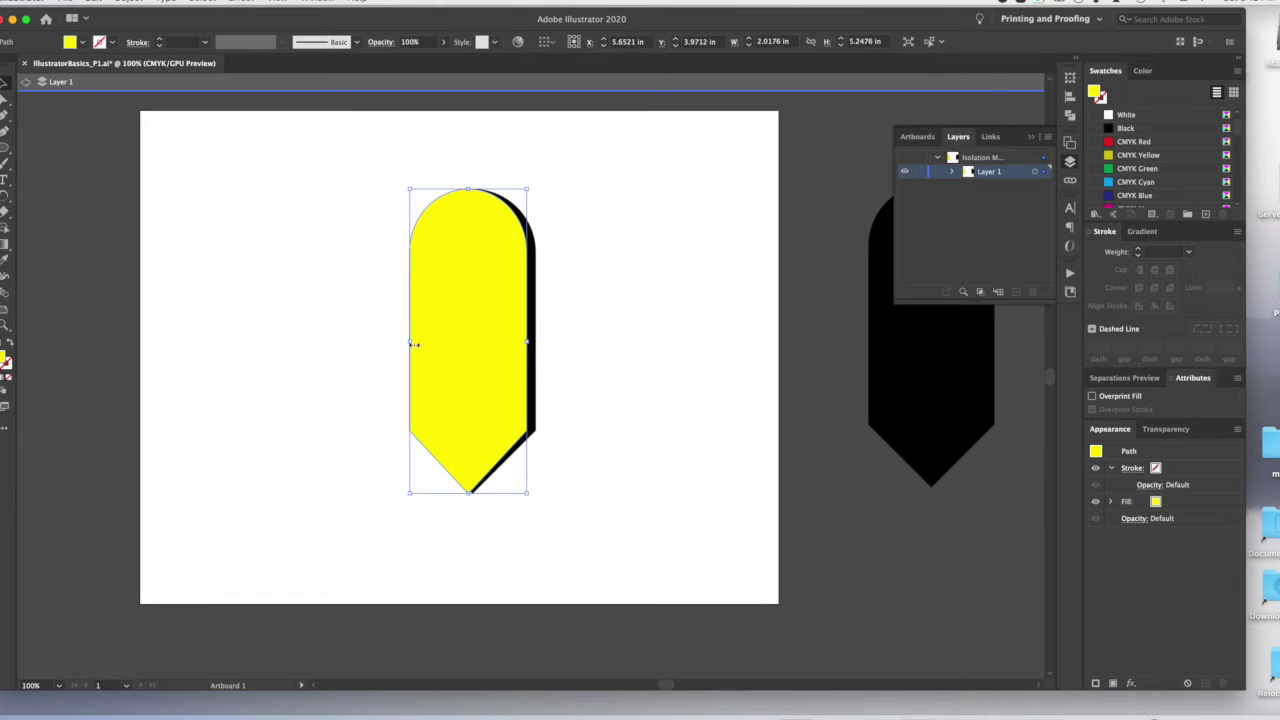
left_click_drag(409, 342, 424, 343)
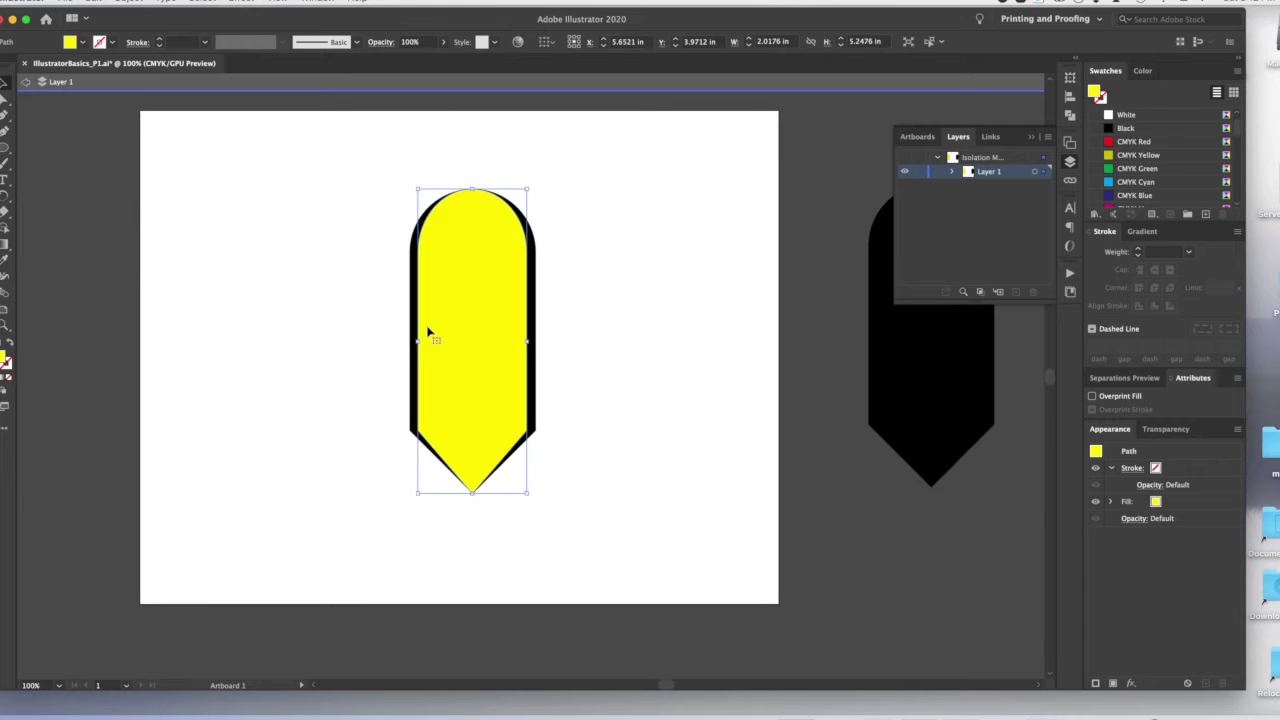
left_click_drag(472, 188, 472, 196)
left_click(599, 310)
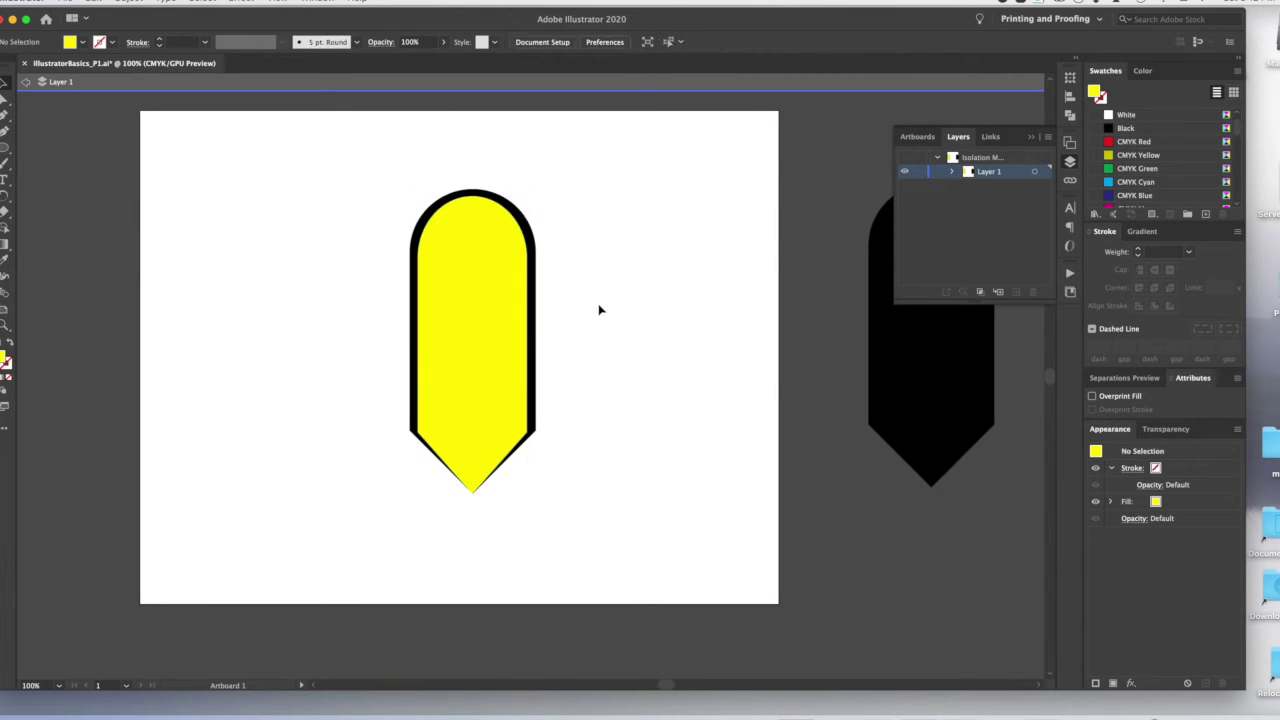
left_click(472, 491)
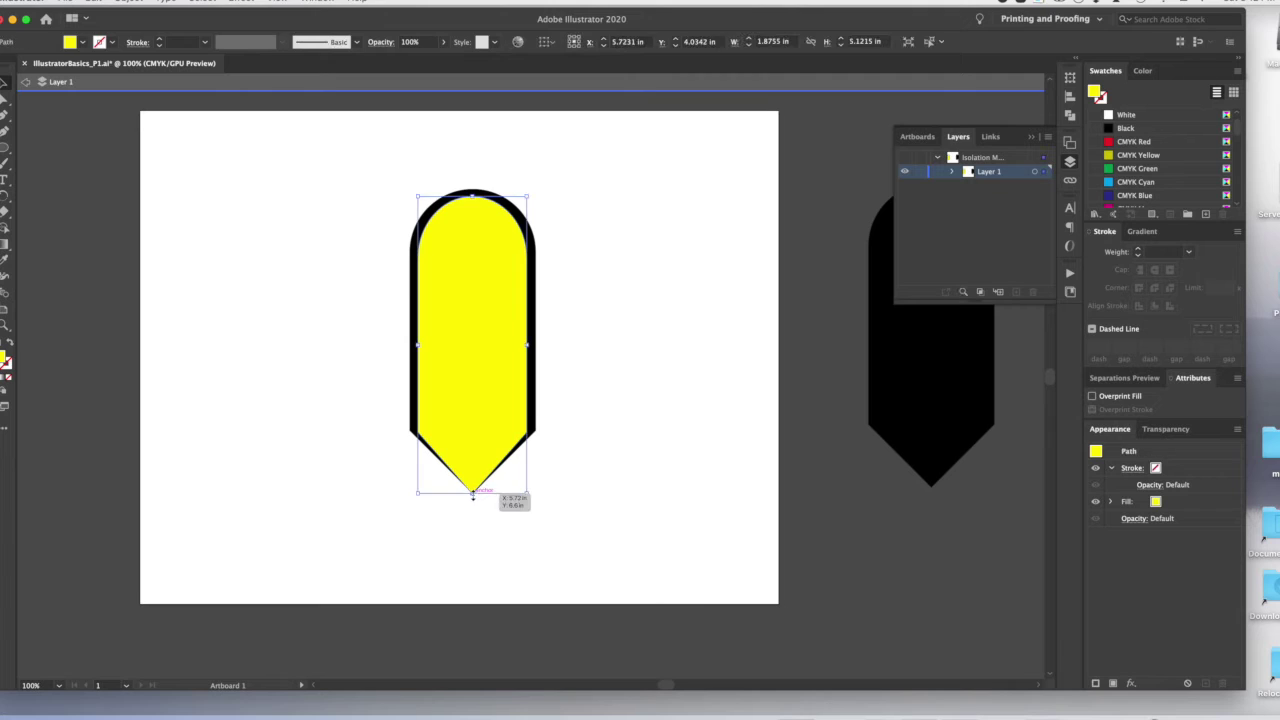
left_click_drag(472, 491, 472, 482)
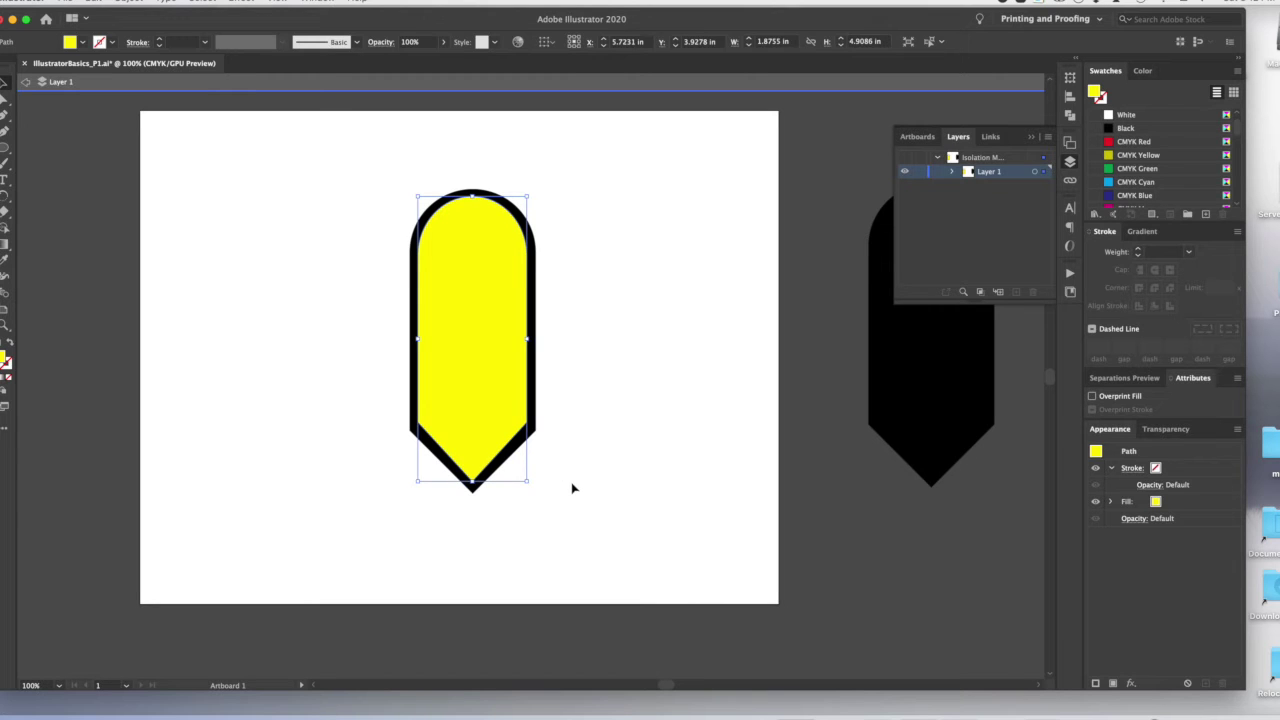
left_click(573, 487)
- Try duplicating the yellow shape to the right of the original, and take the copy back
key("super+equal")
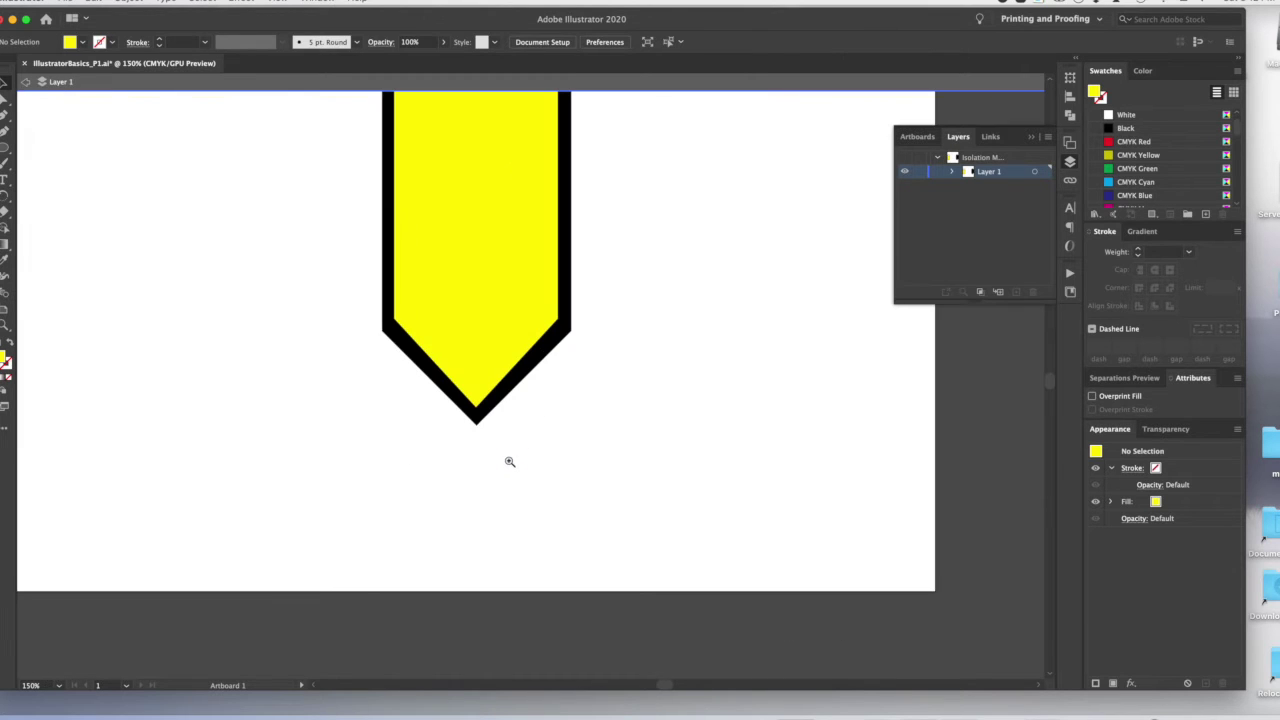
scroll(554, 423, "up", 2)
left_click_drag(580, 482, 586, 585)
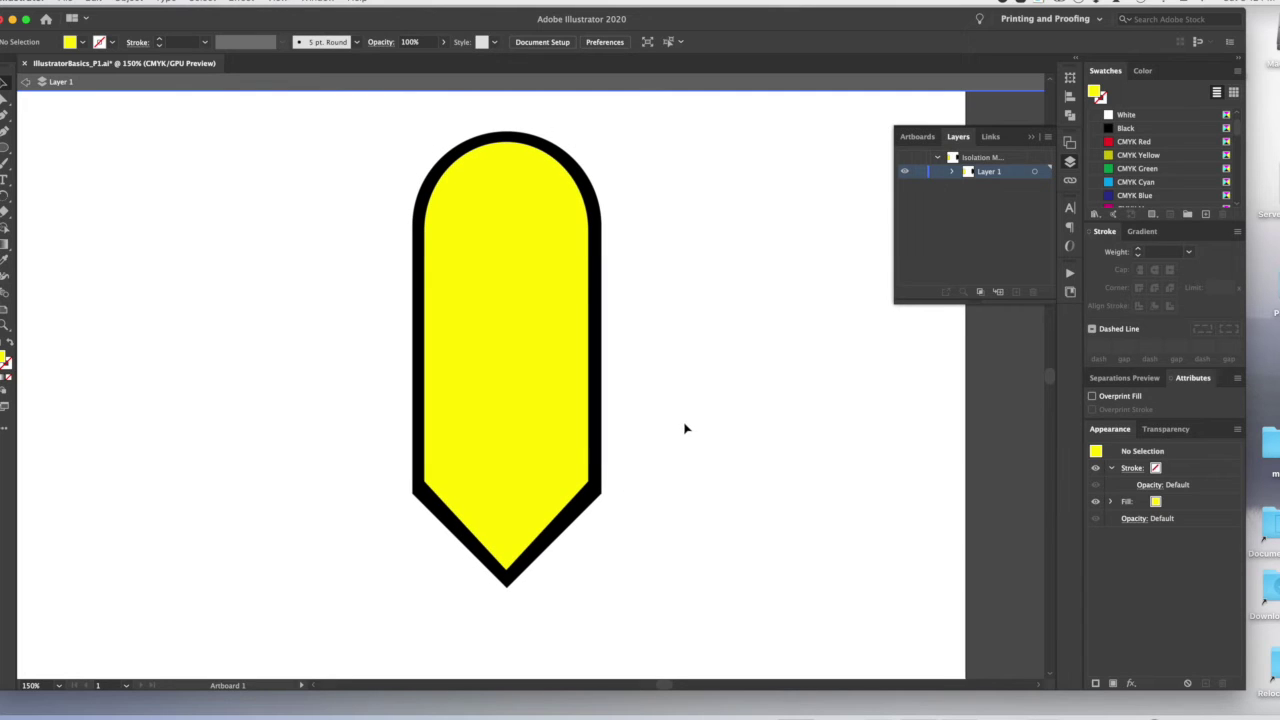
left_click(545, 458)
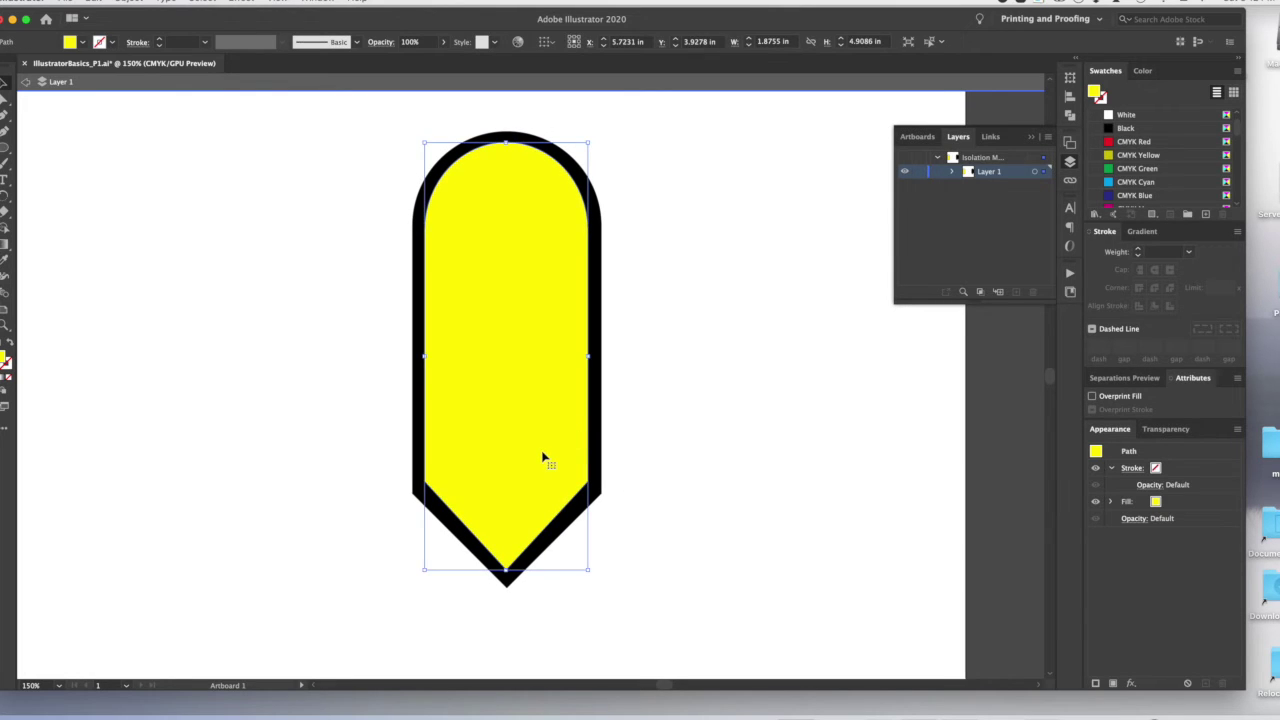
key("v")
left_click_drag(548, 457, 814, 486, "alt")
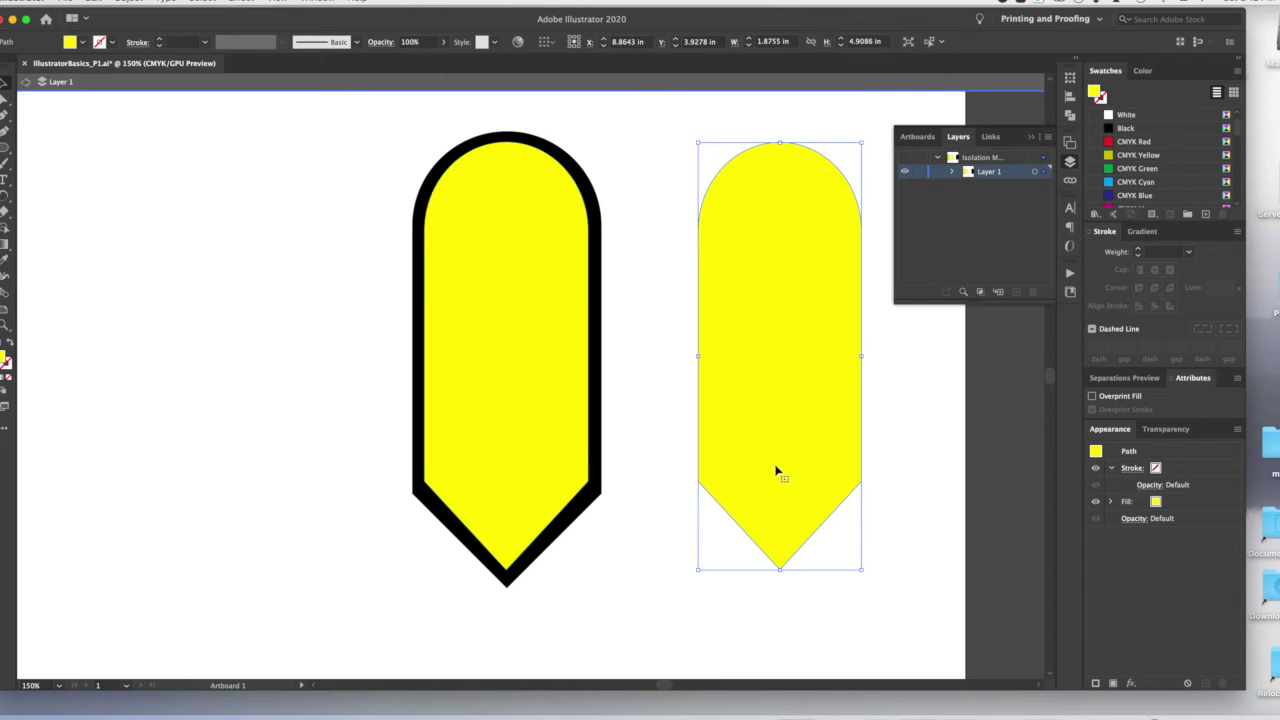
left_click_drag(777, 472, 508, 568, "shift")
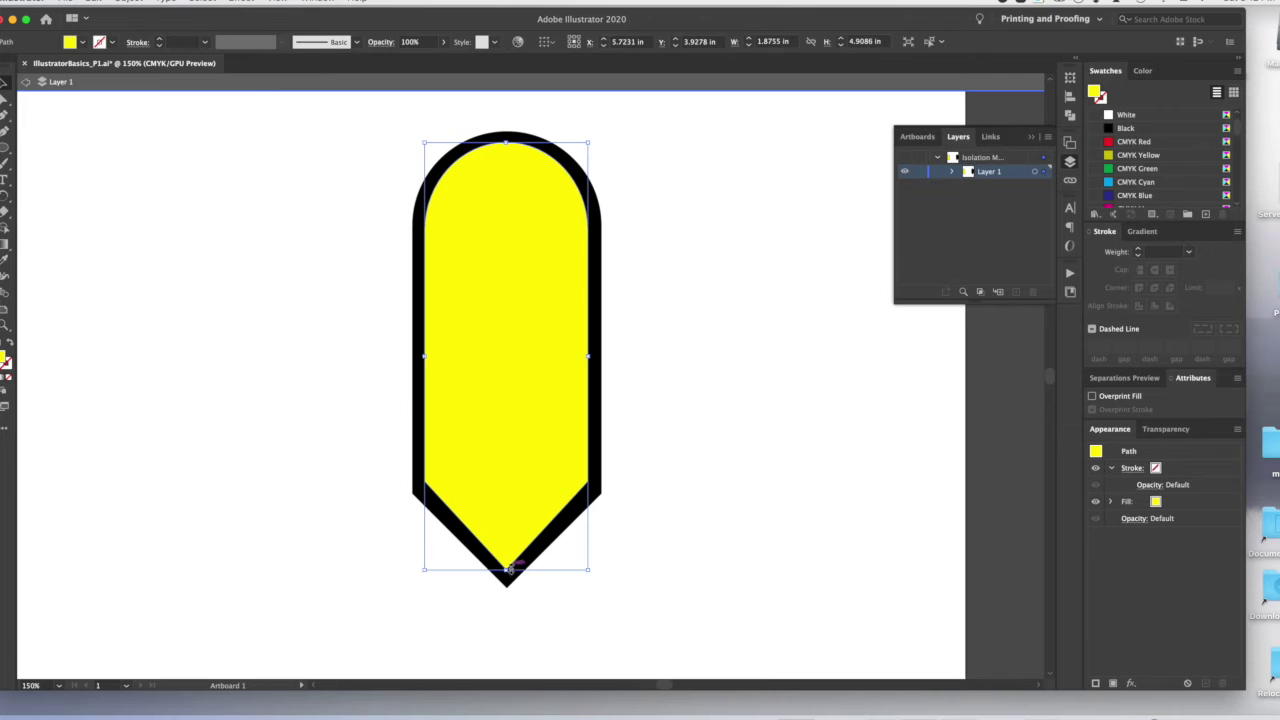
- Add an anchor point on each side of the yellow shape's lower tip and raise the tip to about Y 5.53 in, forming a notch
left_click(5, 104)
left_click(5, 116)
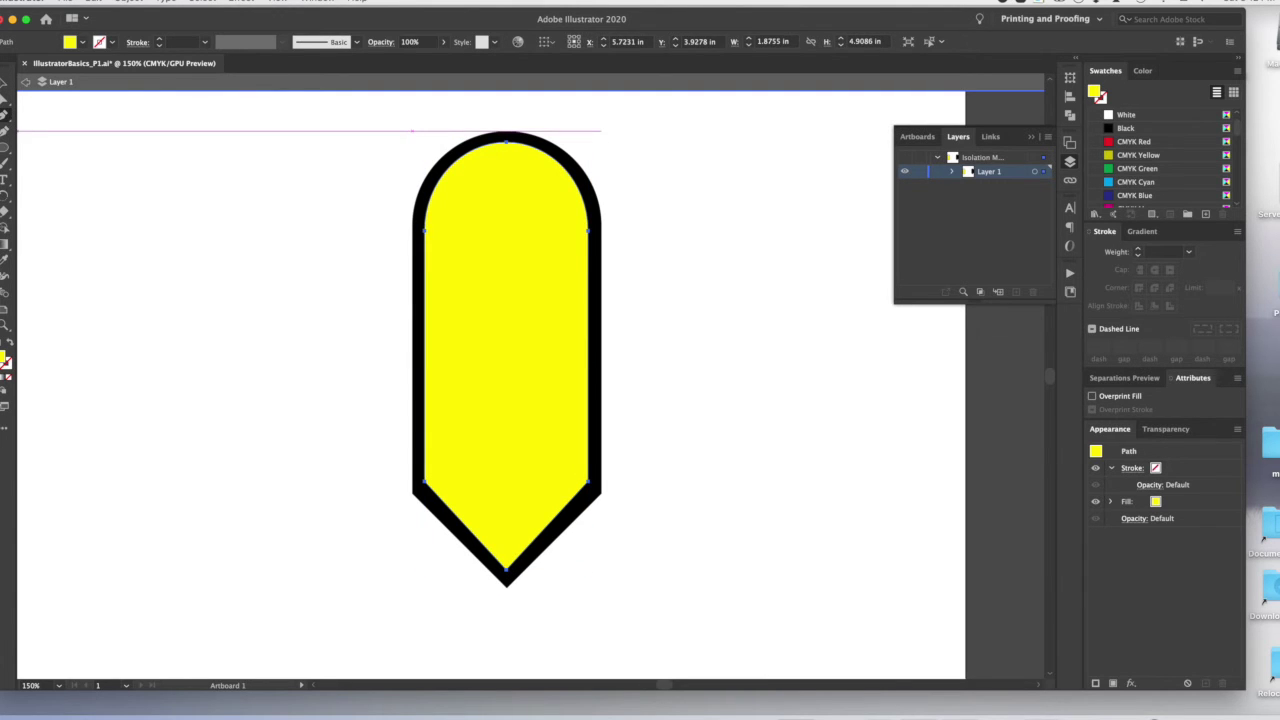
left_click(517, 561, "super")
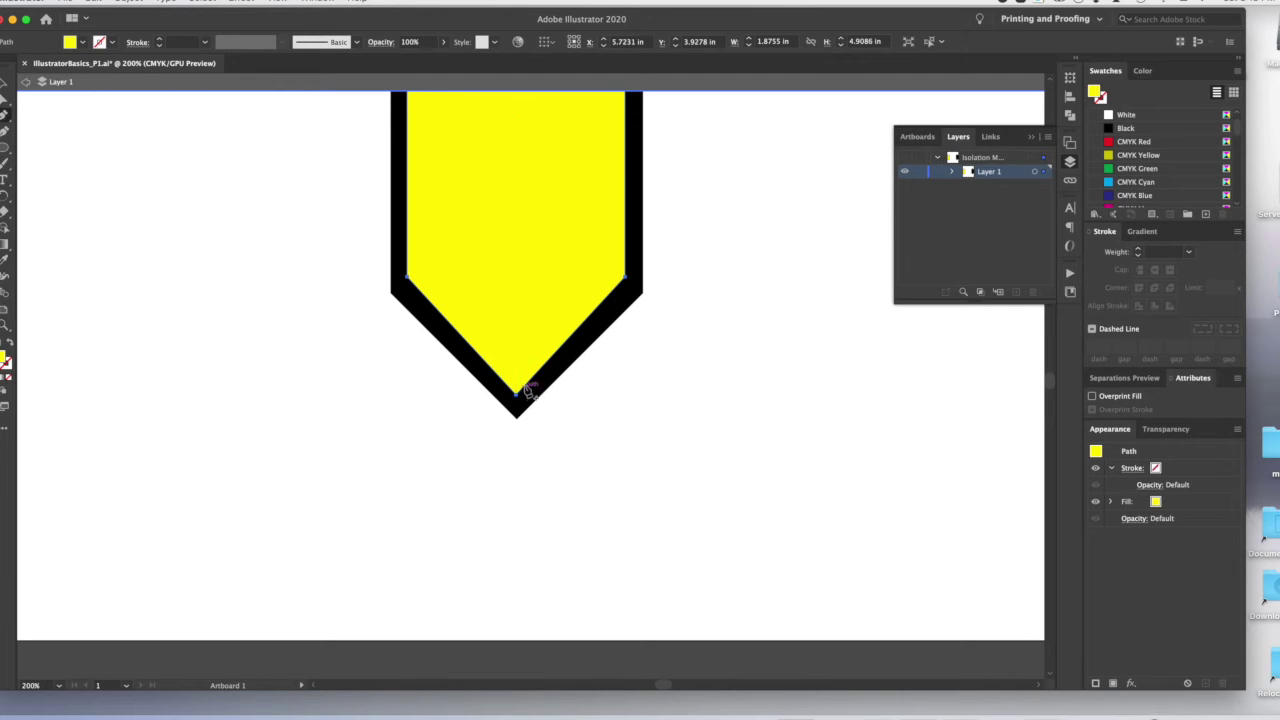
left_click(541, 371)
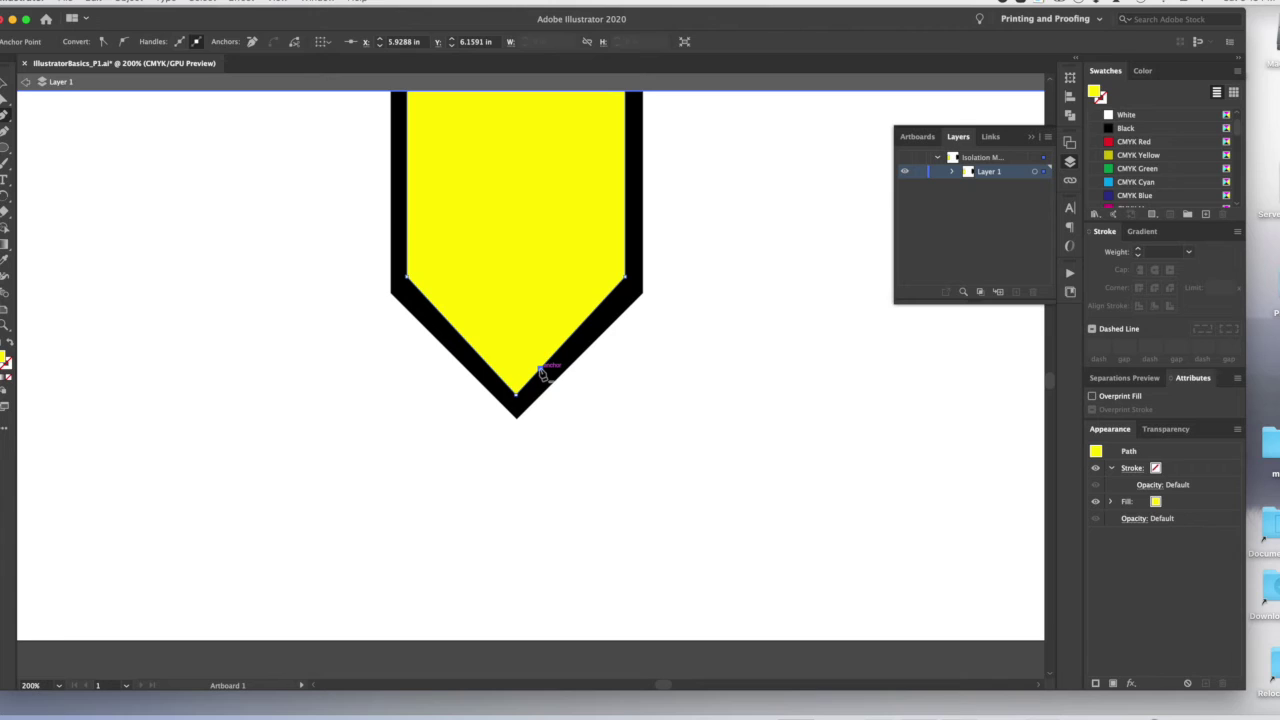
left_click(483, 358)
left_click_drag(516, 396, 517, 298)
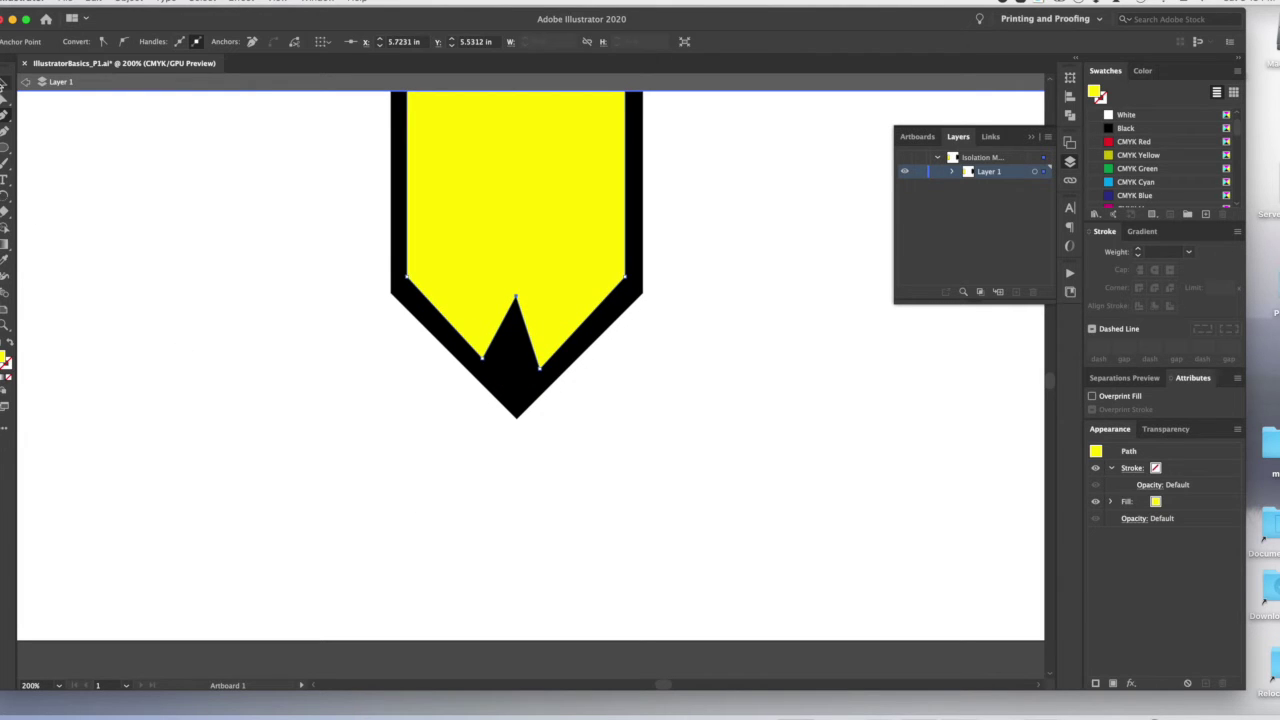
left_click(313, 430)
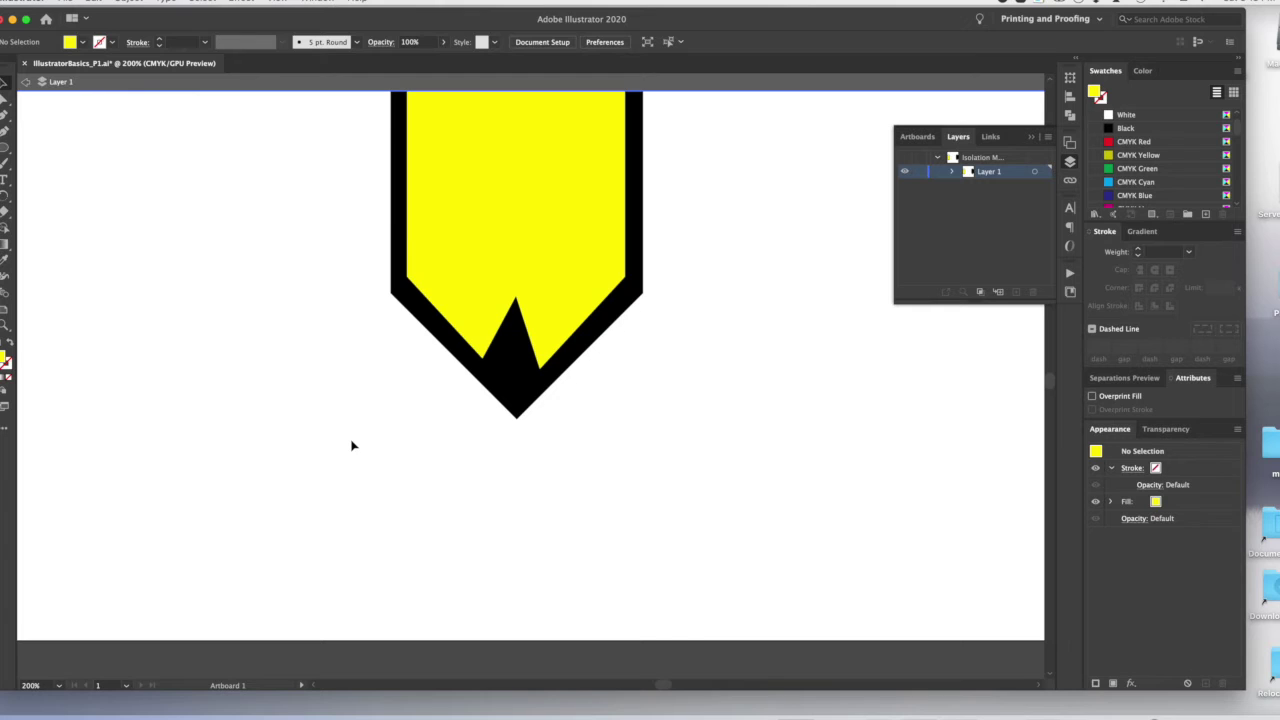
- Examine the anchor points of the notched yellow shape with the Direct Selection tool
key("super+0")
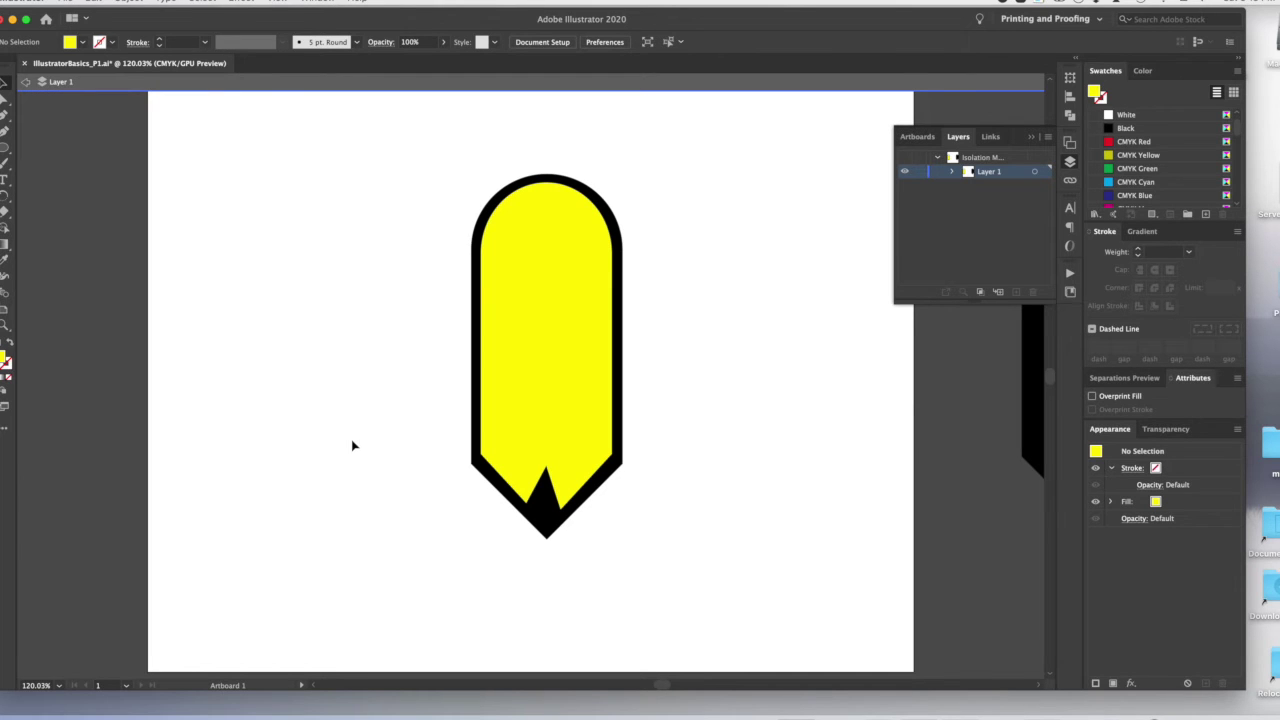
mouse_move(659, 686)
left_mouse_down()
mouse_move(674, 686)
mouse_move(663, 686)
left_mouse_up()
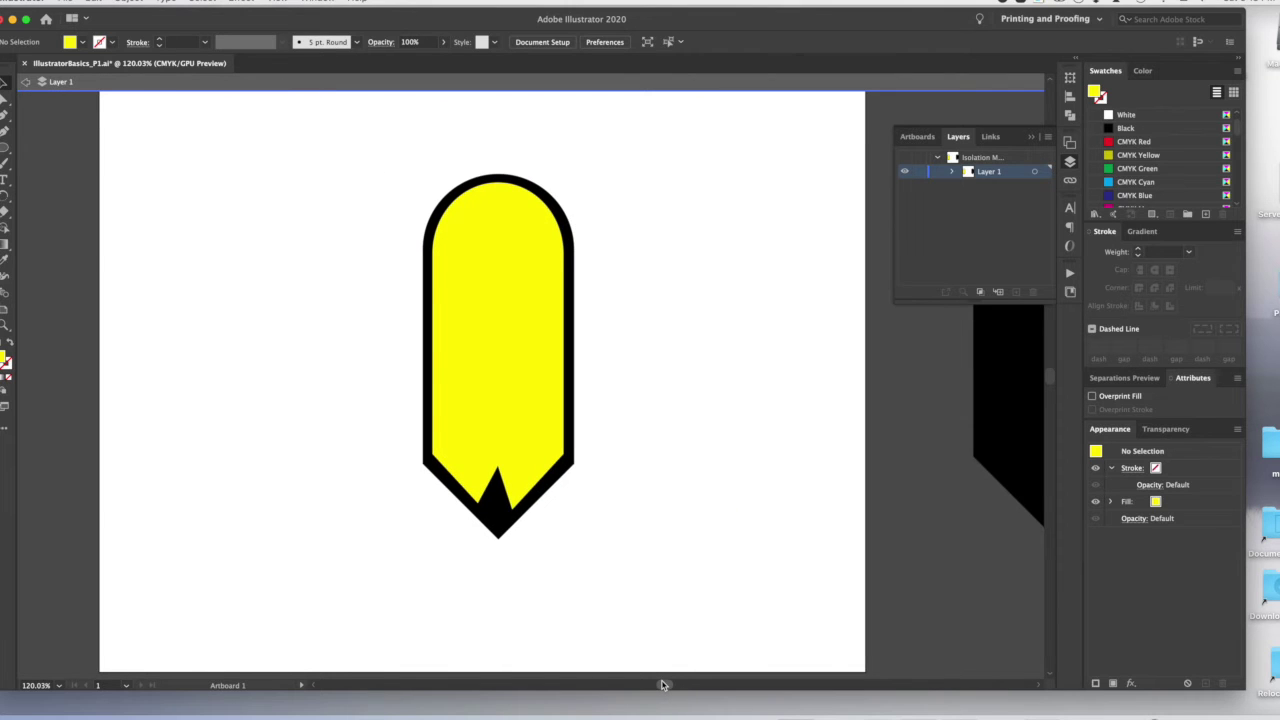
left_click(514, 401)
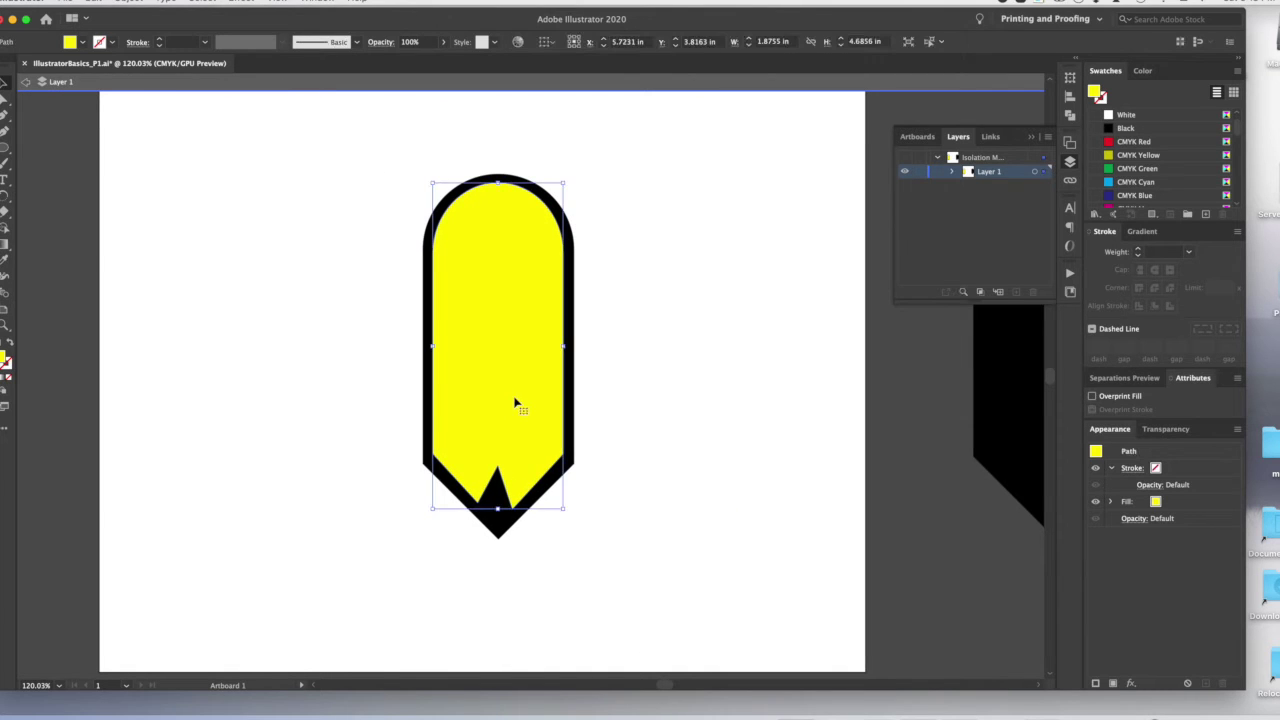
key("a")
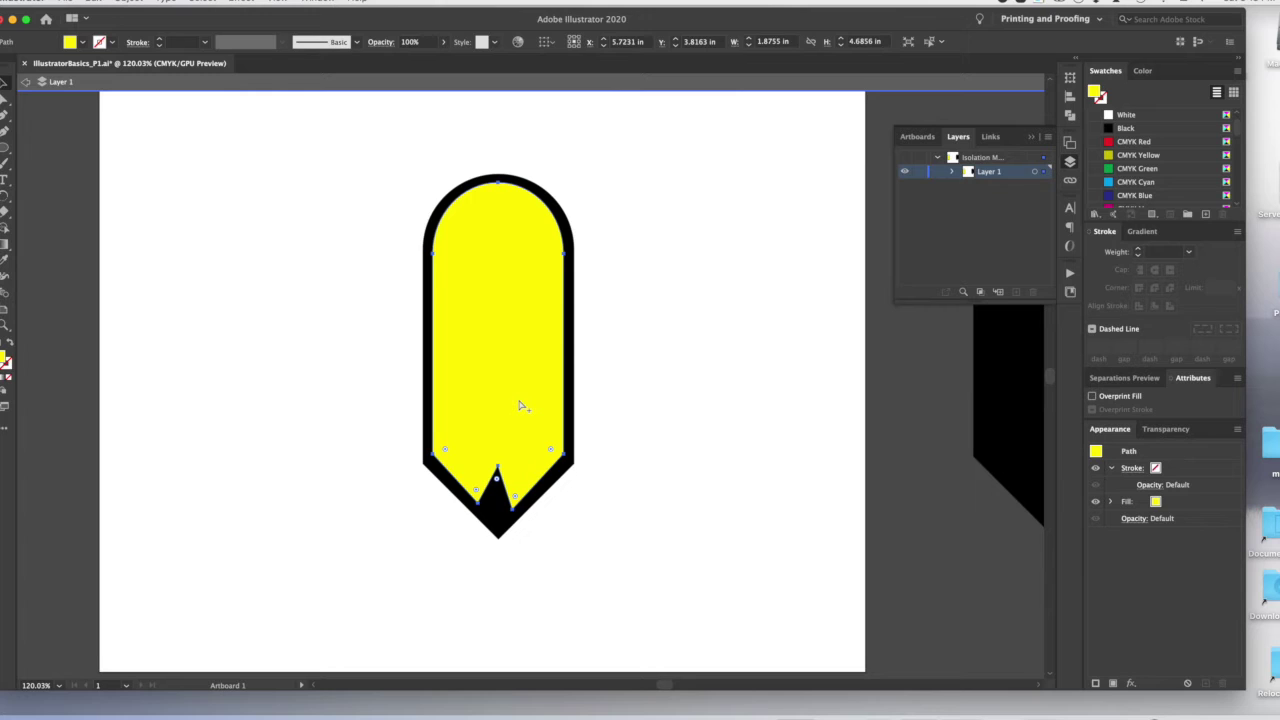
key("super+shift+a")
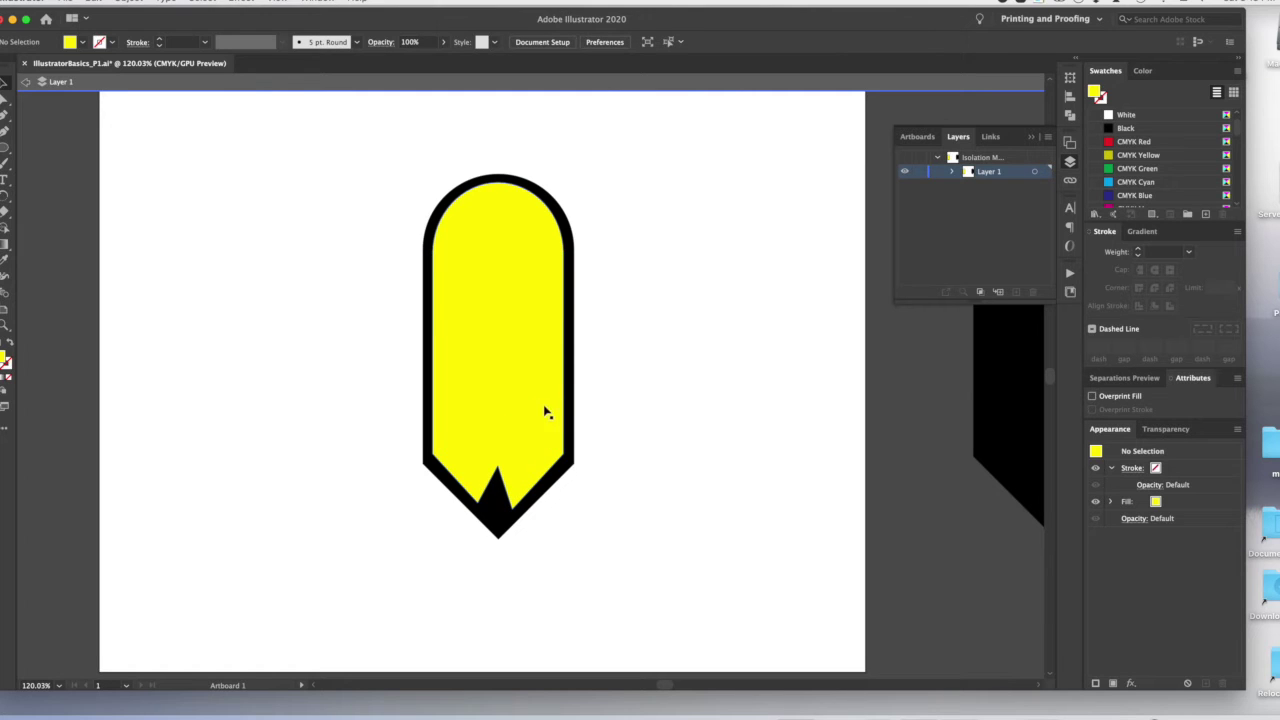
- Duplicate the notched yellow shape straight to the right, placing the copy at about X 8.52 in, Y 3.82 in
left_click(544, 411)
left_click_drag(544, 411, 738, 418)
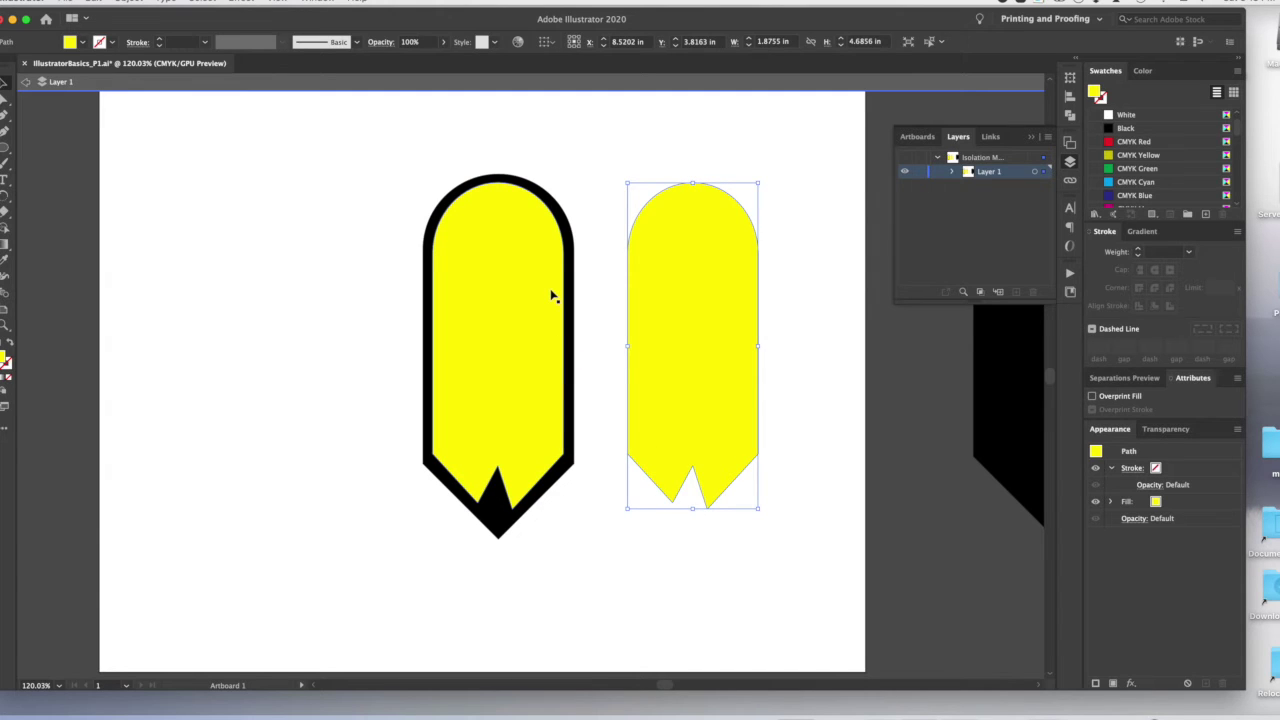
left_click(351, 451)
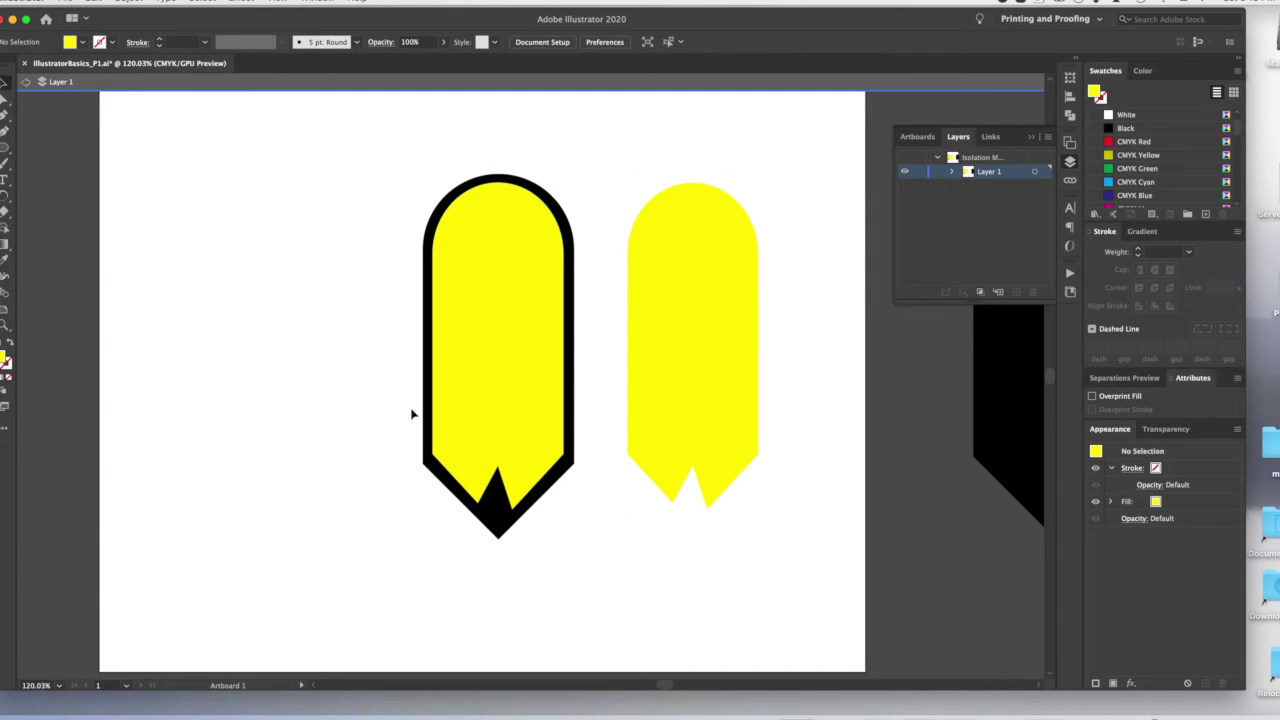
- Delete the original yellow shape's topmost anchor and collapse both shoulder handles into their anchors to make its upper edge flat
left_click(497, 213)
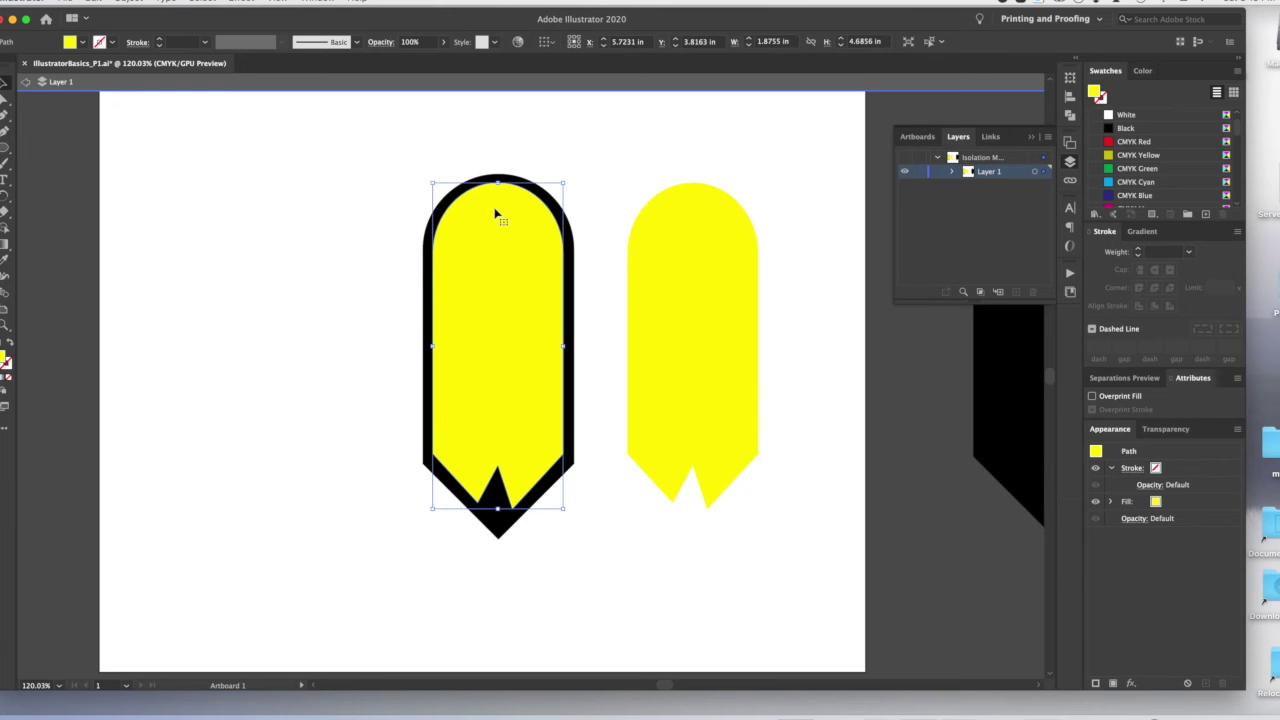
left_click(4, 118)
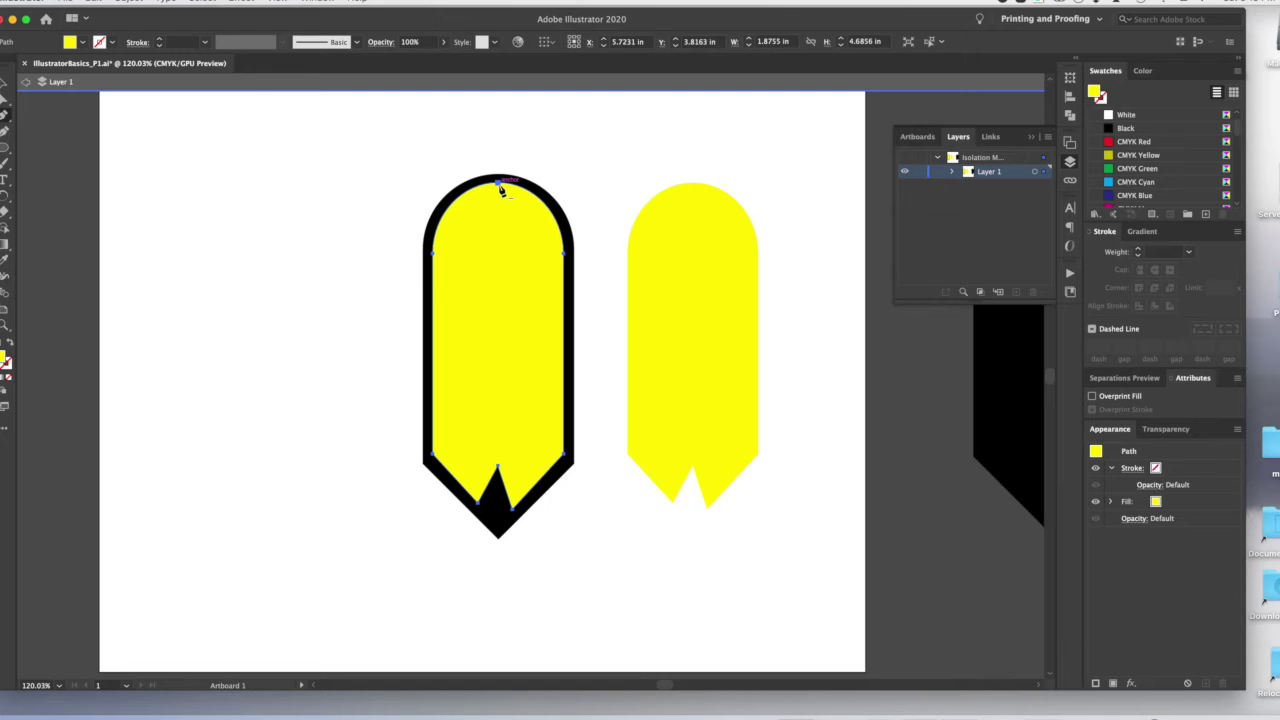
left_click(499, 184)
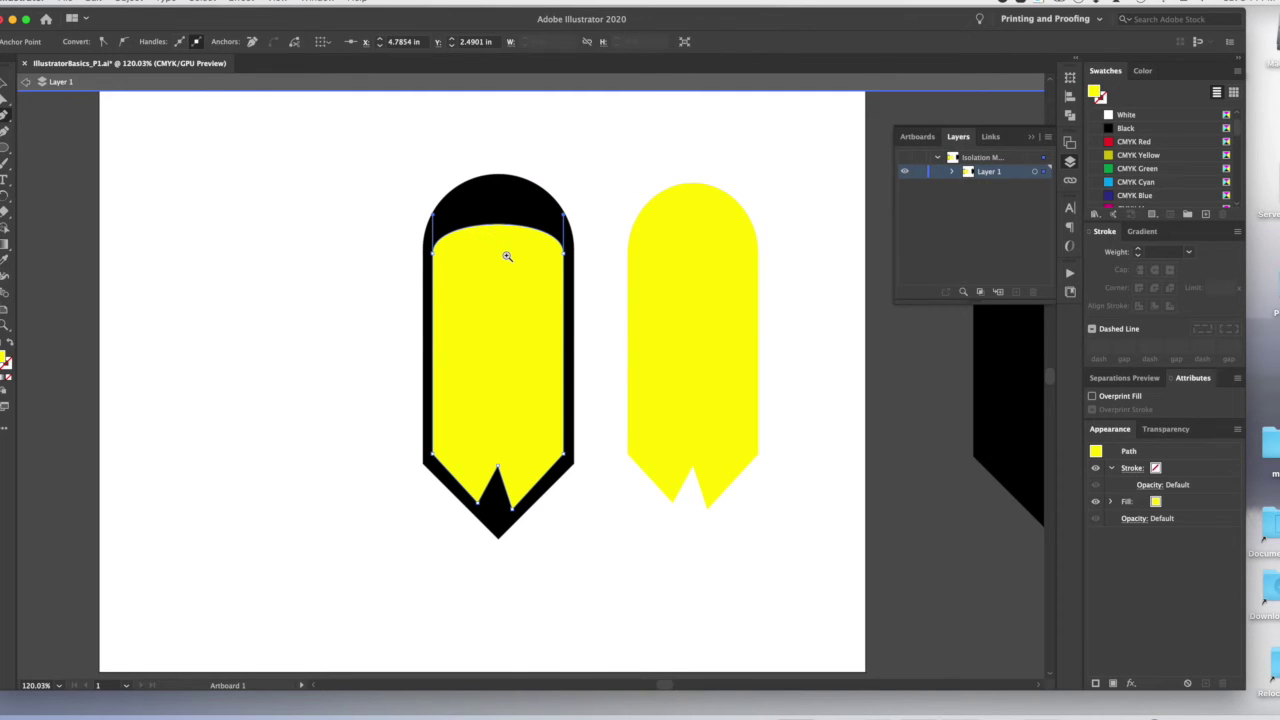
left_click(507, 256)
left_click(526, 368)
left_click(528, 372)
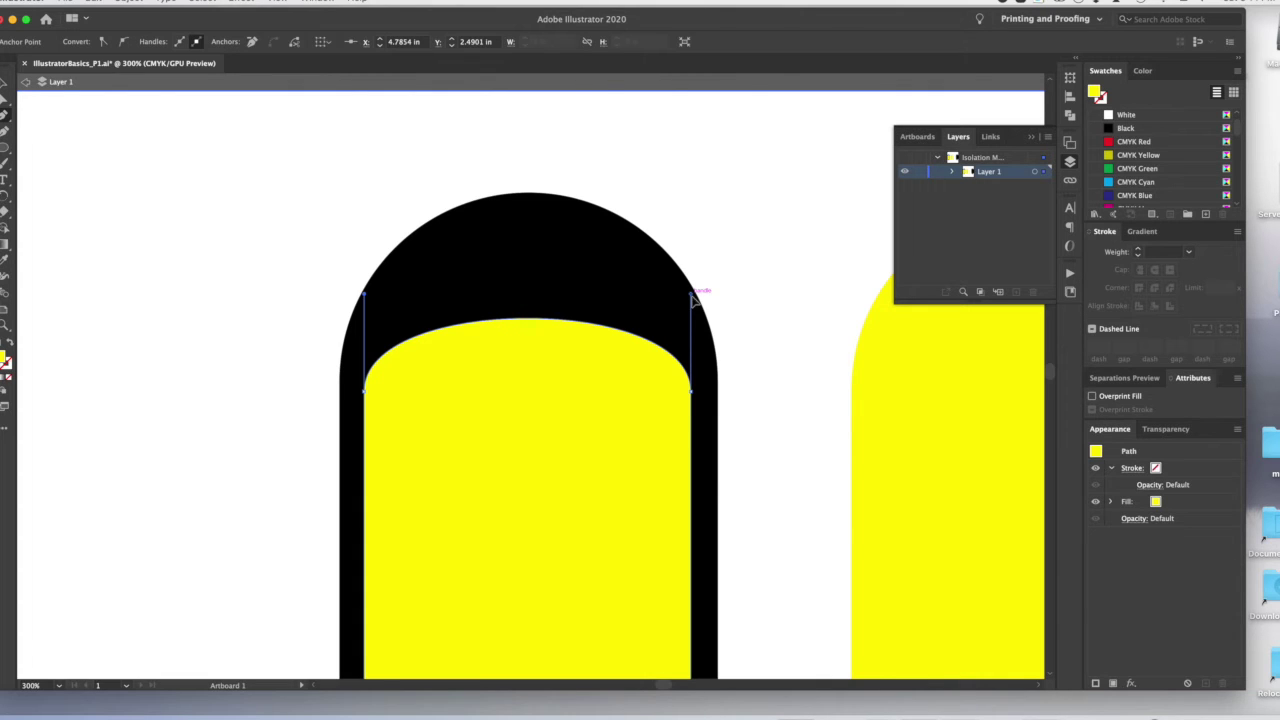
left_click_drag(692, 325, 694, 394)
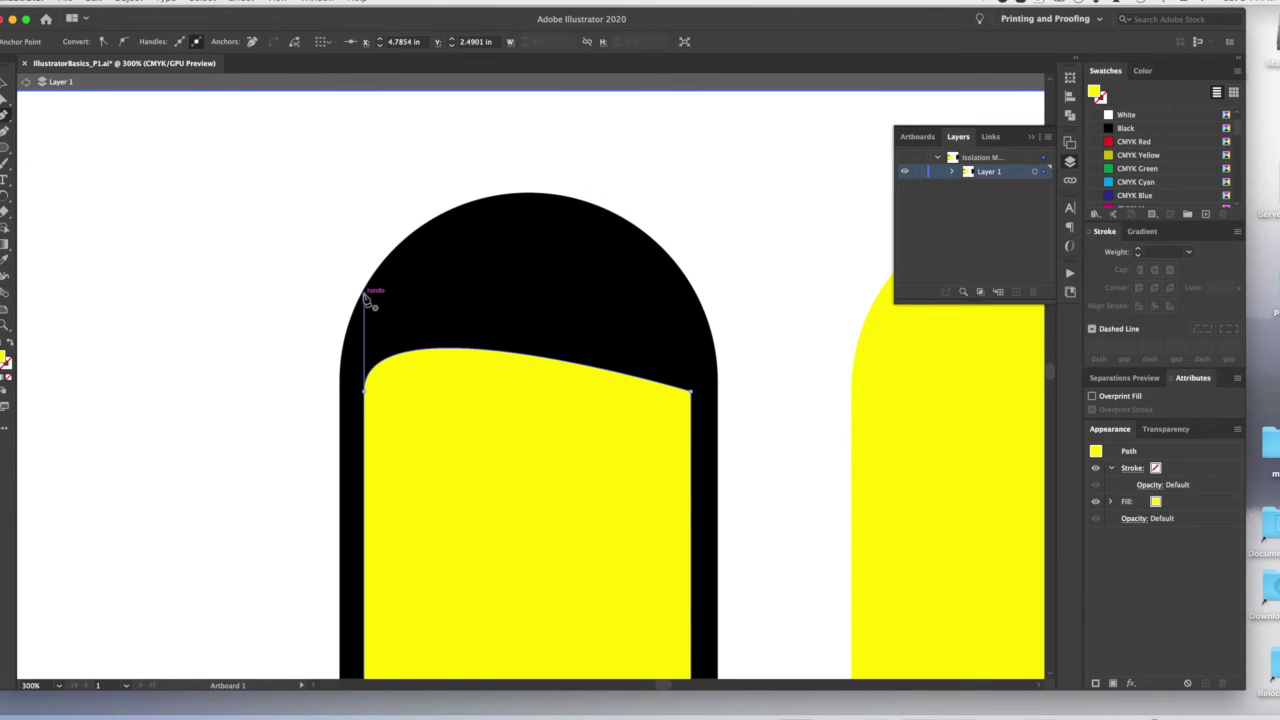
left_click_drag(366, 300, 366, 392)
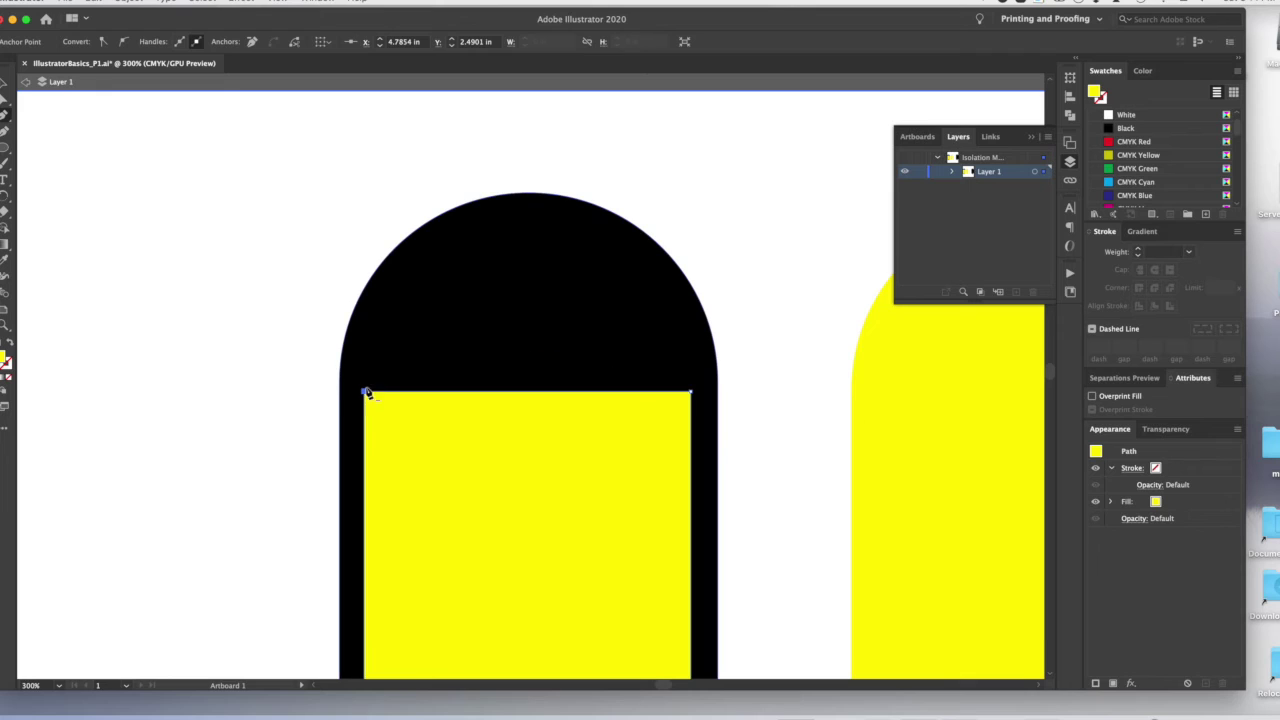
- Try drawing a thin yellow triangle with the Pen tool above and to the left of the black shape, and delete it
left_click(52, 132)
key("super+0")
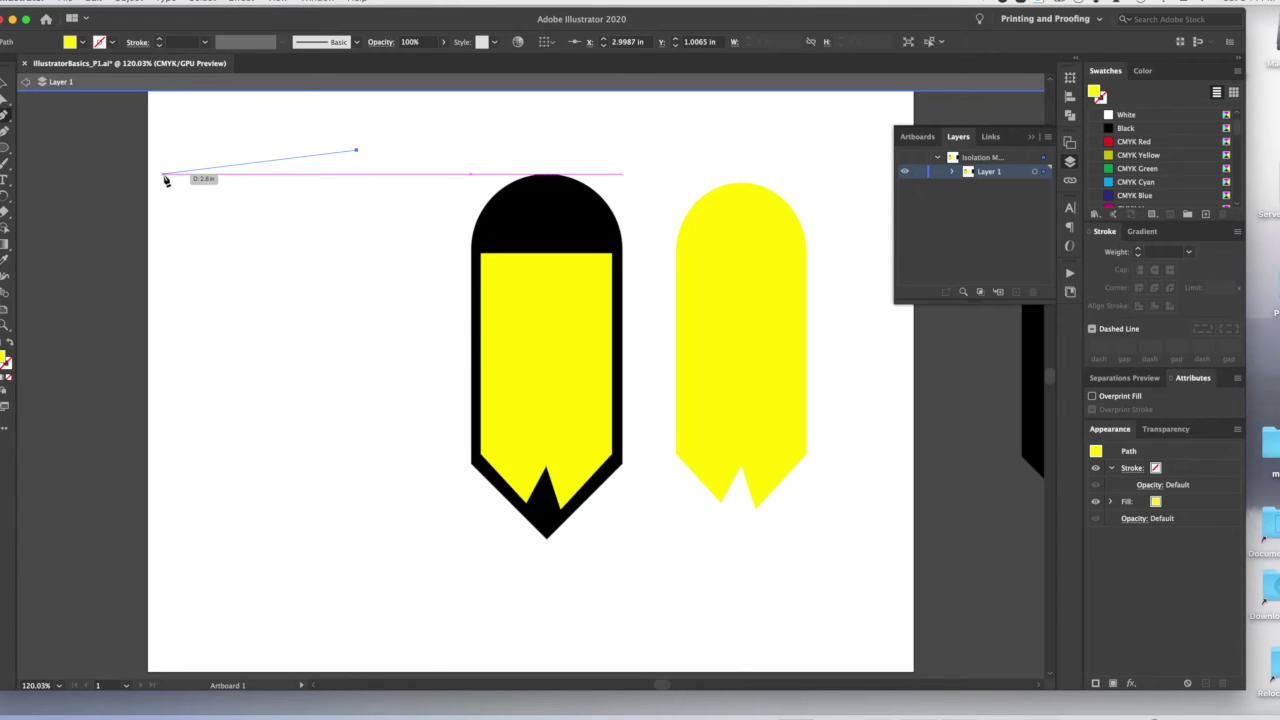
left_click(221, 141, "super")
left_click(219, 137)
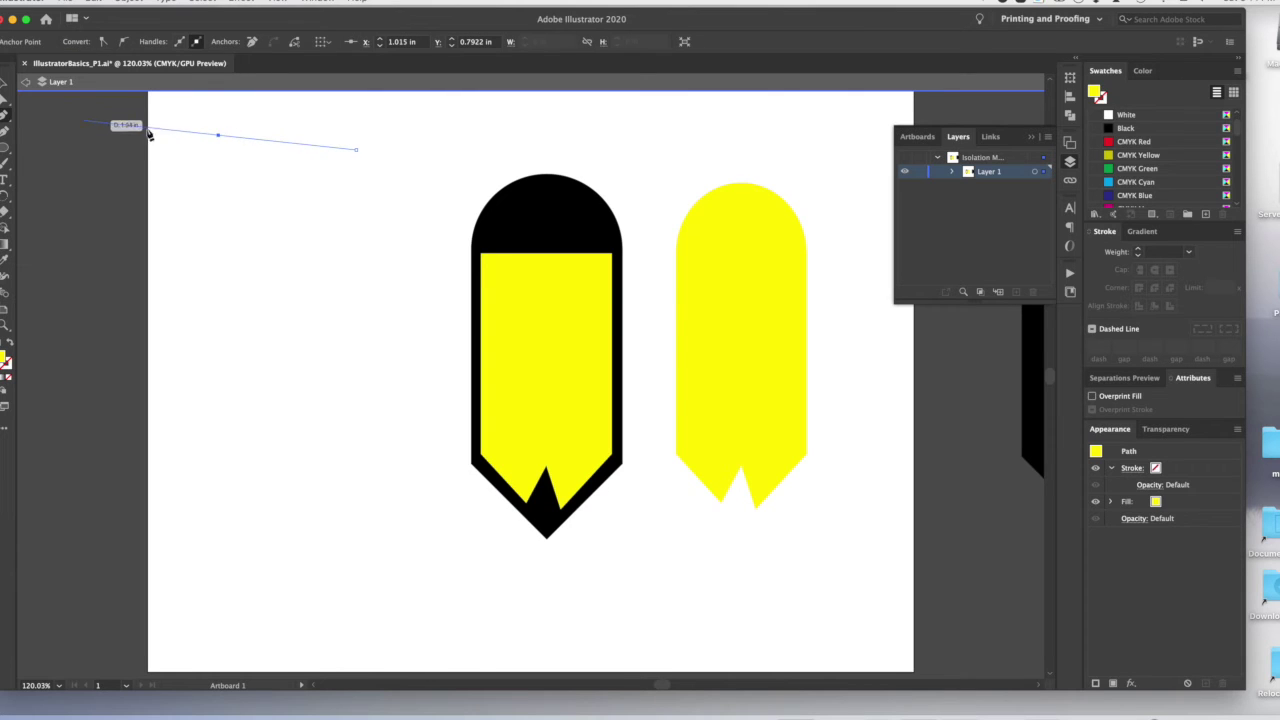
left_click(358, 119)
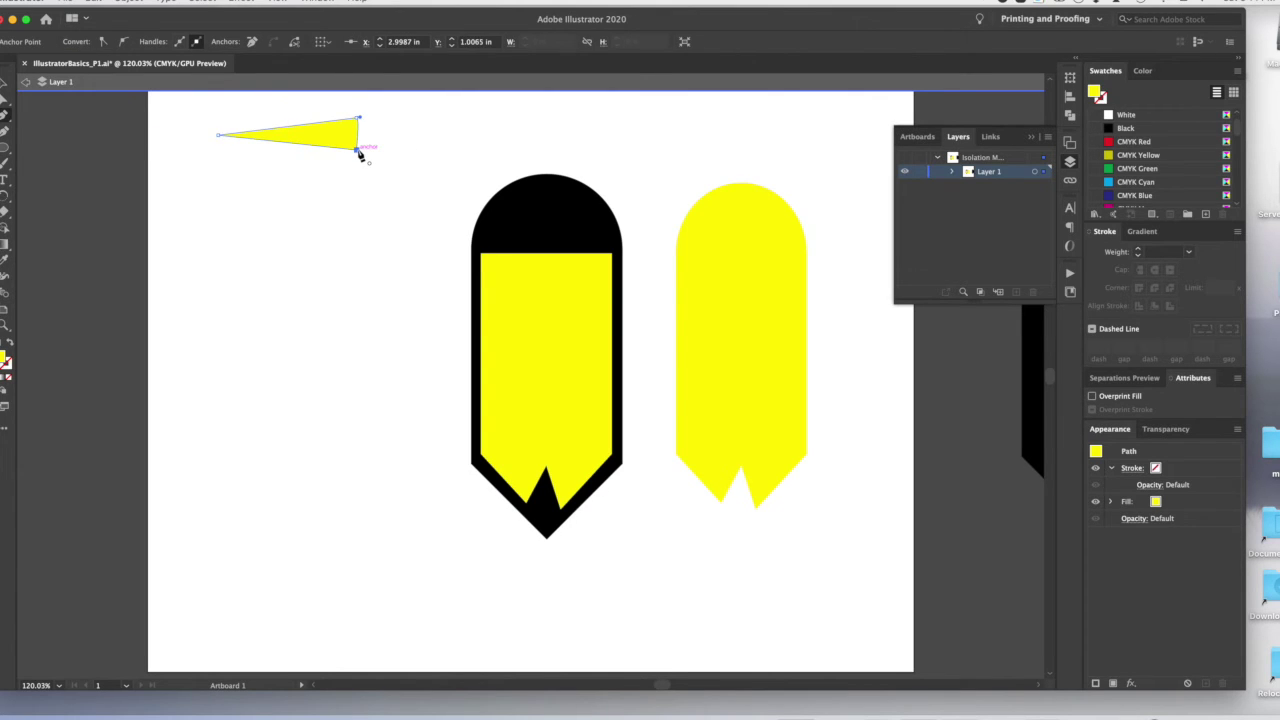
key("Delete")
key("Delete")
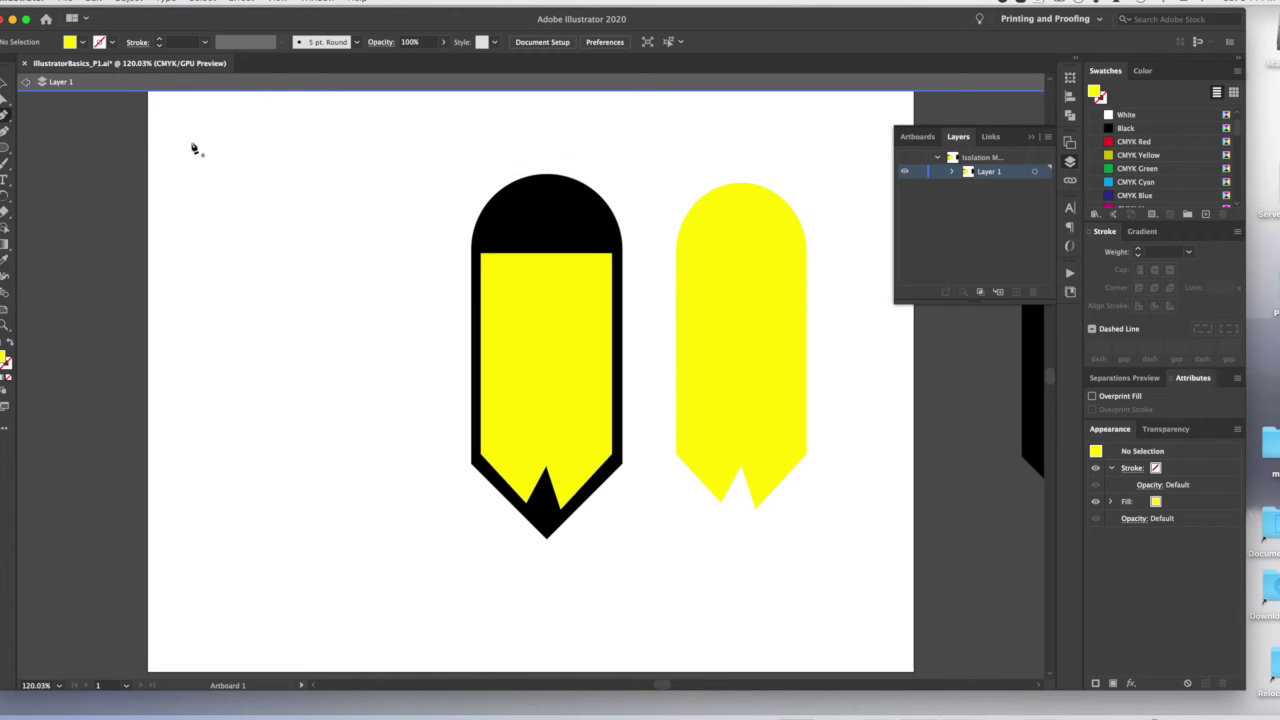
- Place a duplicate of the round-topped yellow shape over the flat-topped one and fill it with the red C=0 M=80 swatch
left_click(788, 403)
key("a")
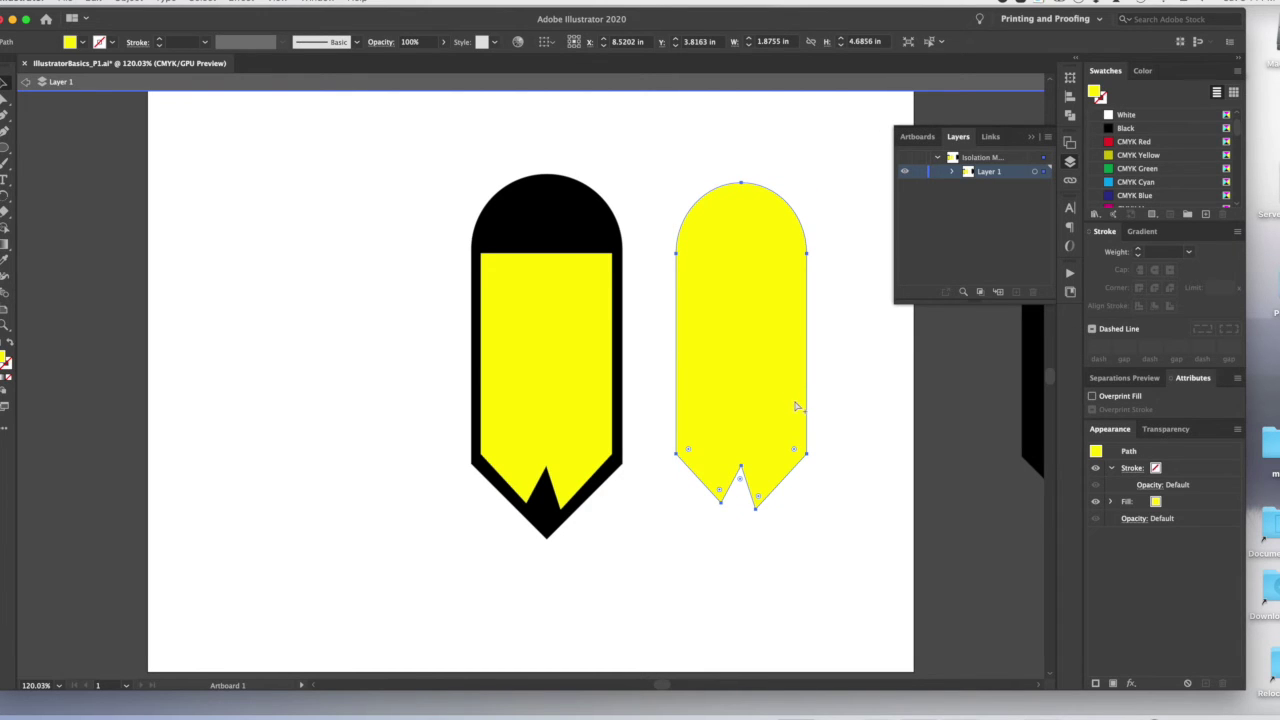
mouse_move(796, 406)
left_mouse_down()
mouse_move(671, 380)
mouse_move(600, 384)
left_mouse_up()
scroll(1140, 190, "down", 4)
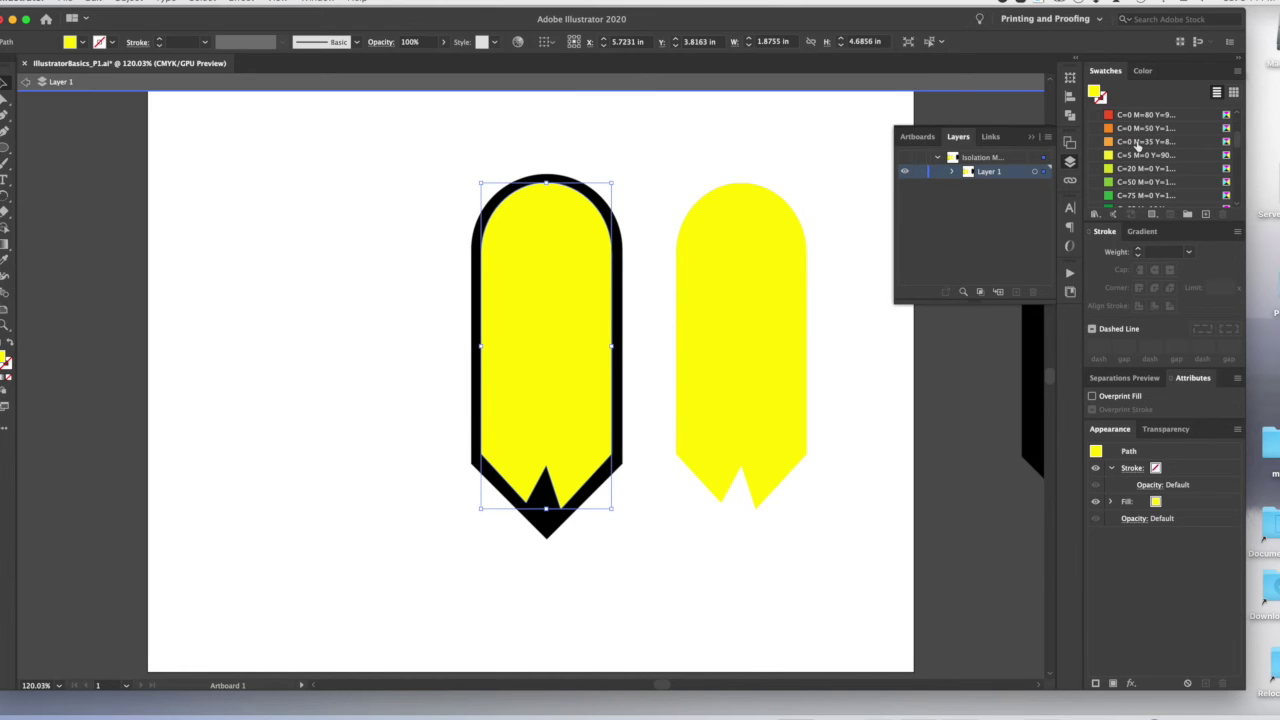
left_click(1125, 142)
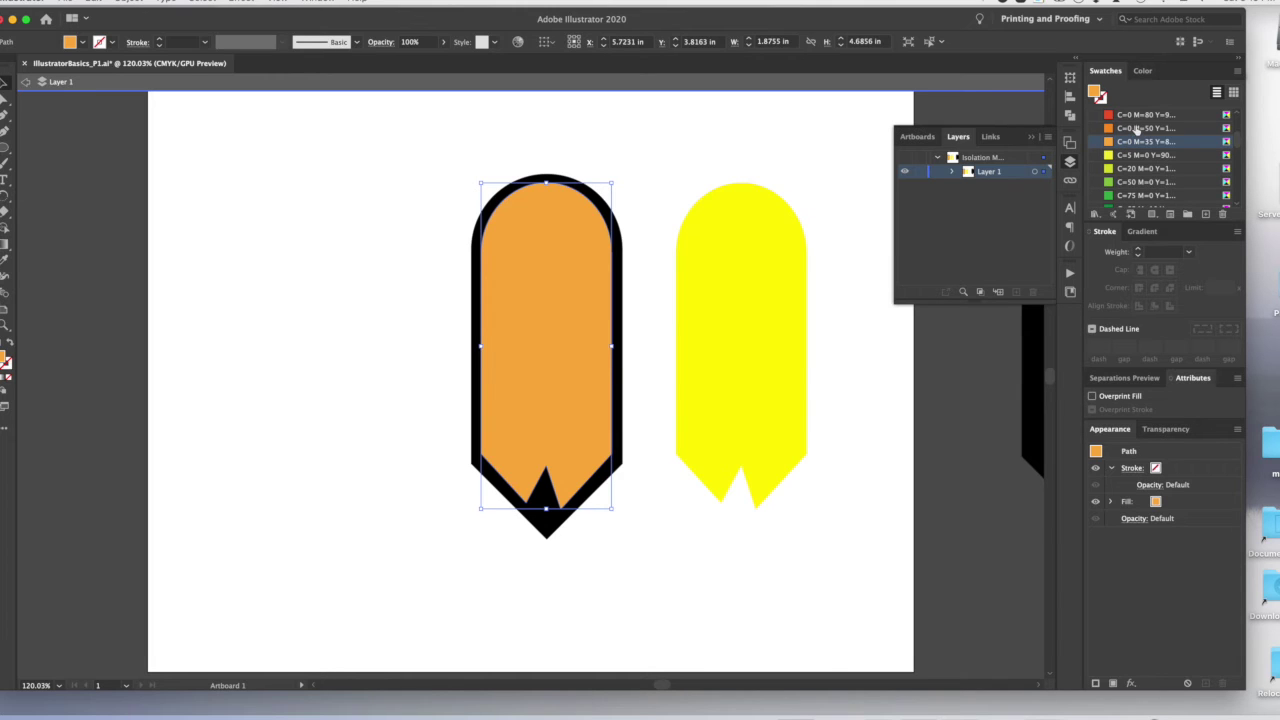
left_click(1140, 115)
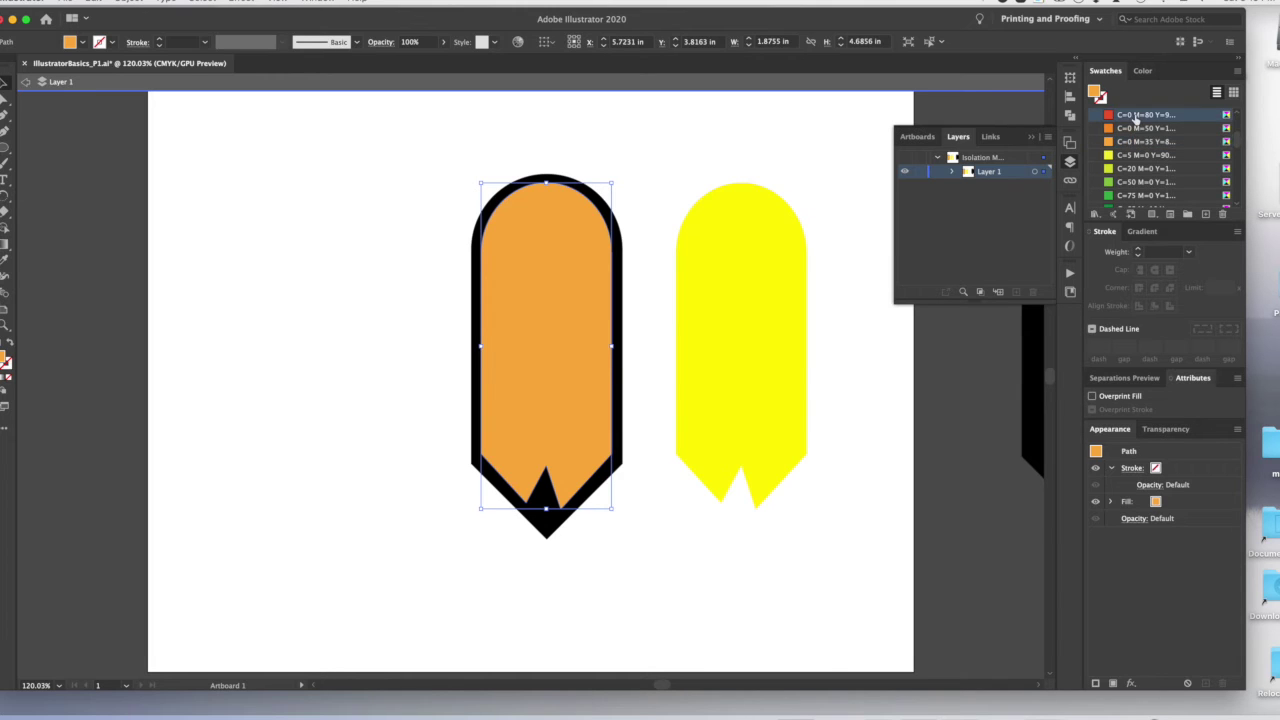
- Delete the red shape's notch and lower corner anchors with the Pen tool, keeping only the dome
left_click(5, 116)
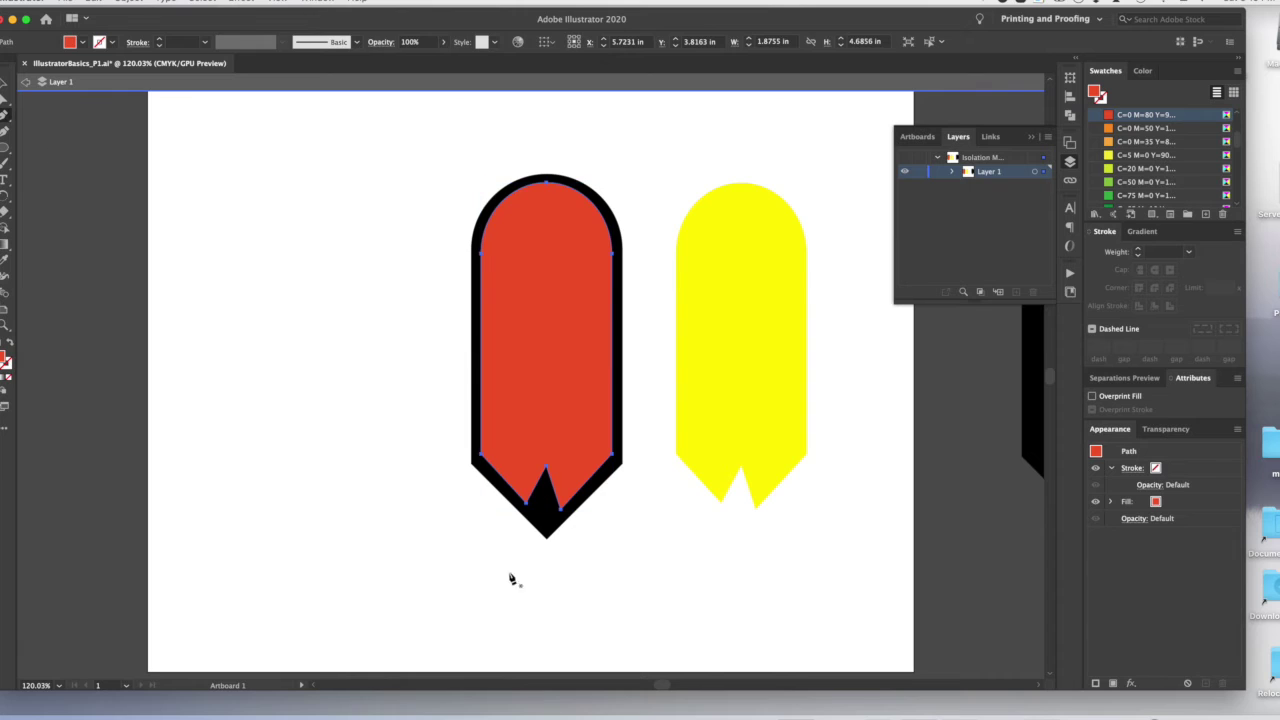
left_click_drag(562, 510, 546, 472)
left_click(547, 468)
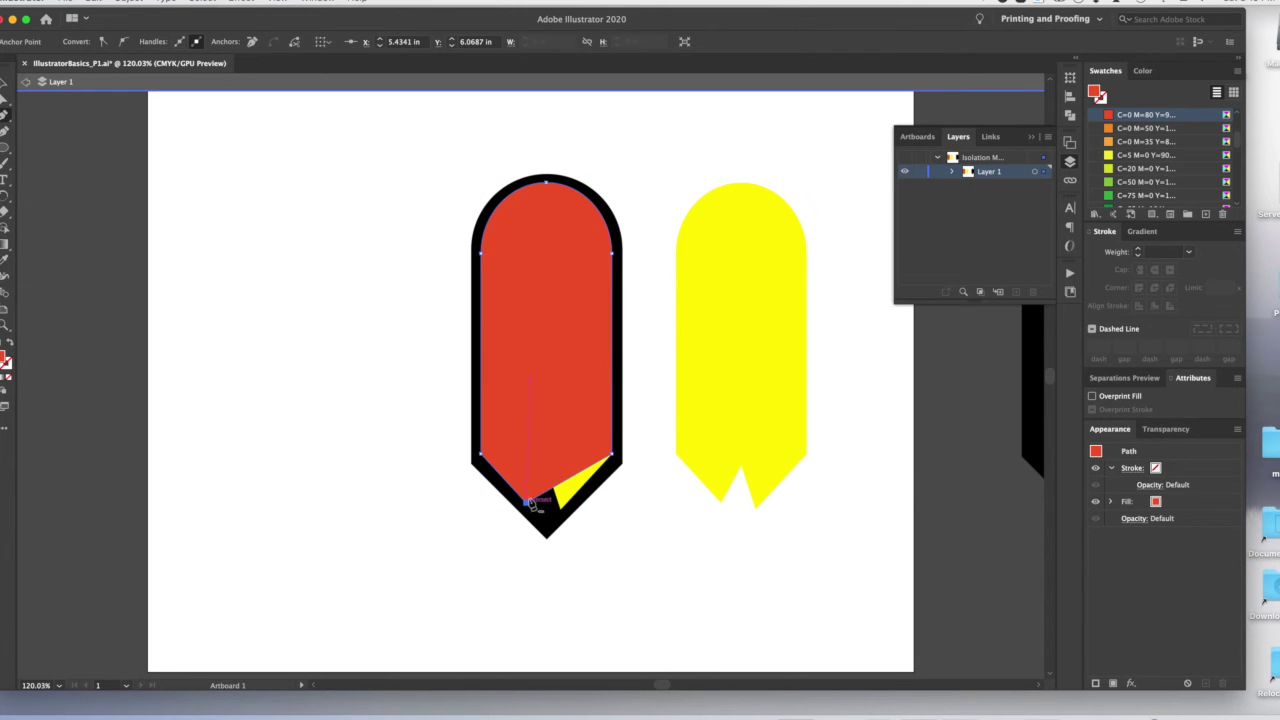
left_click(527, 503)
left_click(481, 456)
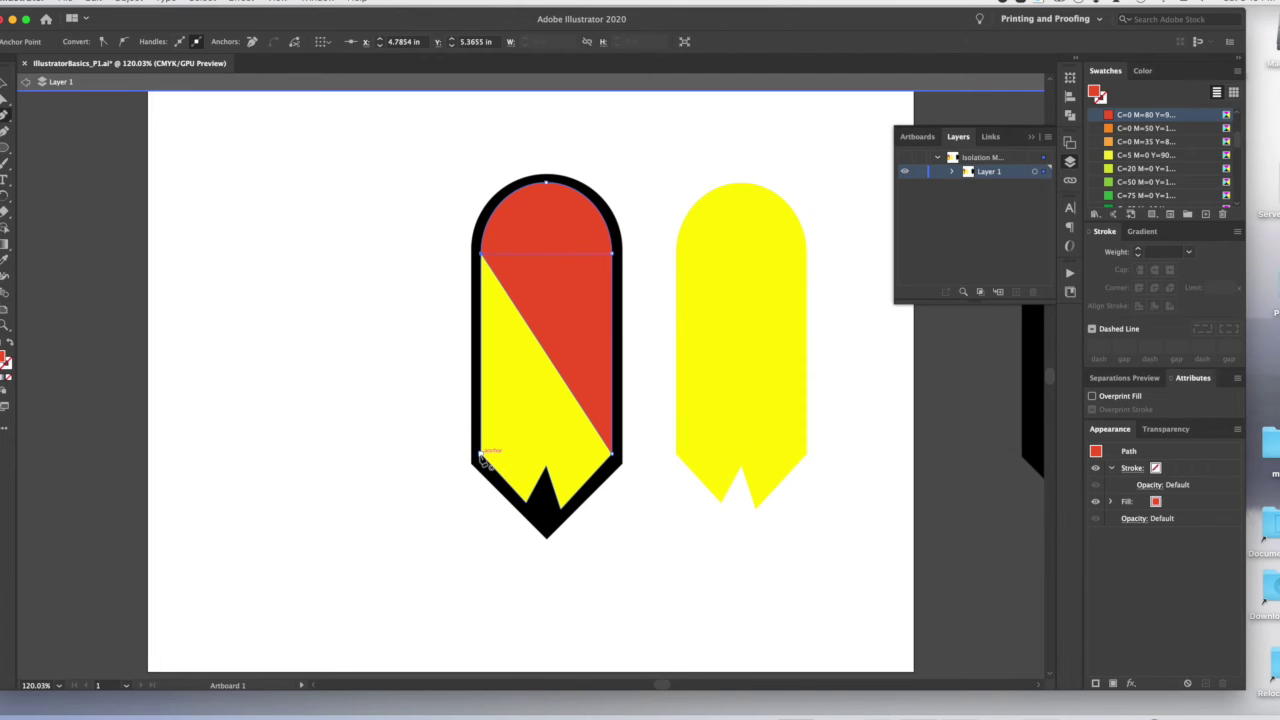
left_click(612, 452)
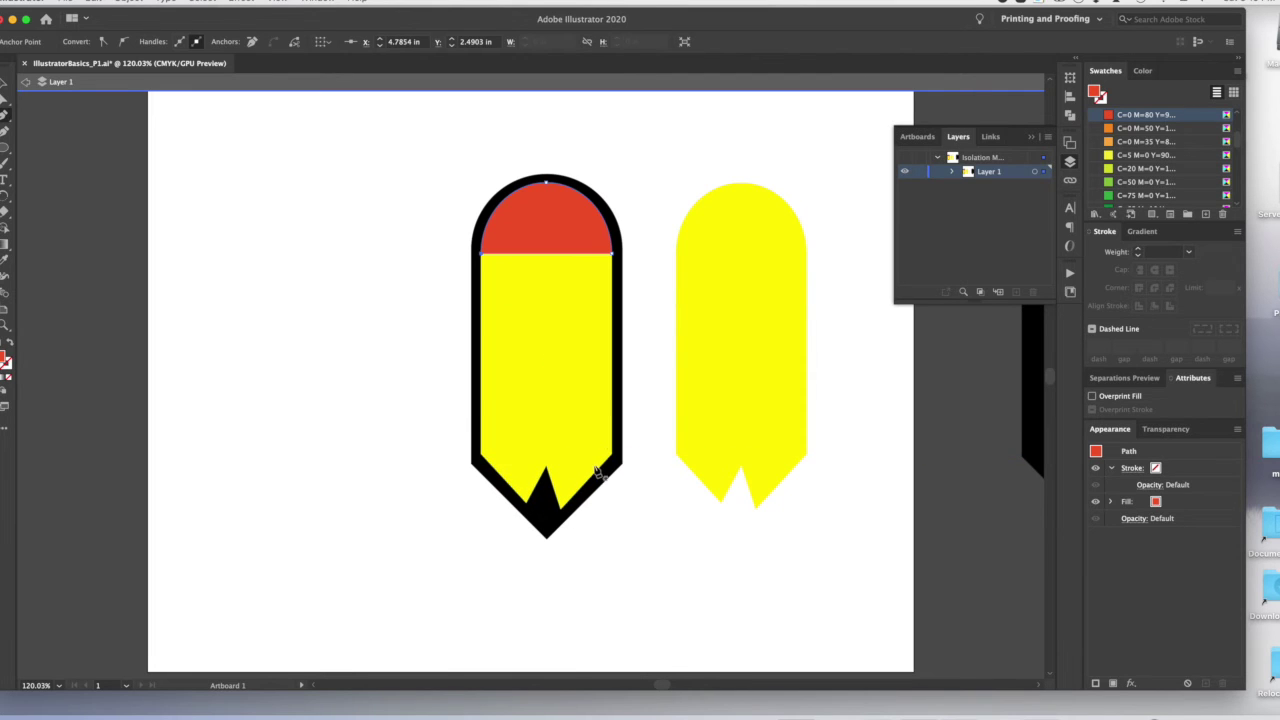
- Lower the yellow body's upper edge to a height of about 3.51 in, leaving a black band beneath the red dome
left_click(4, 86)
left_click(553, 293)
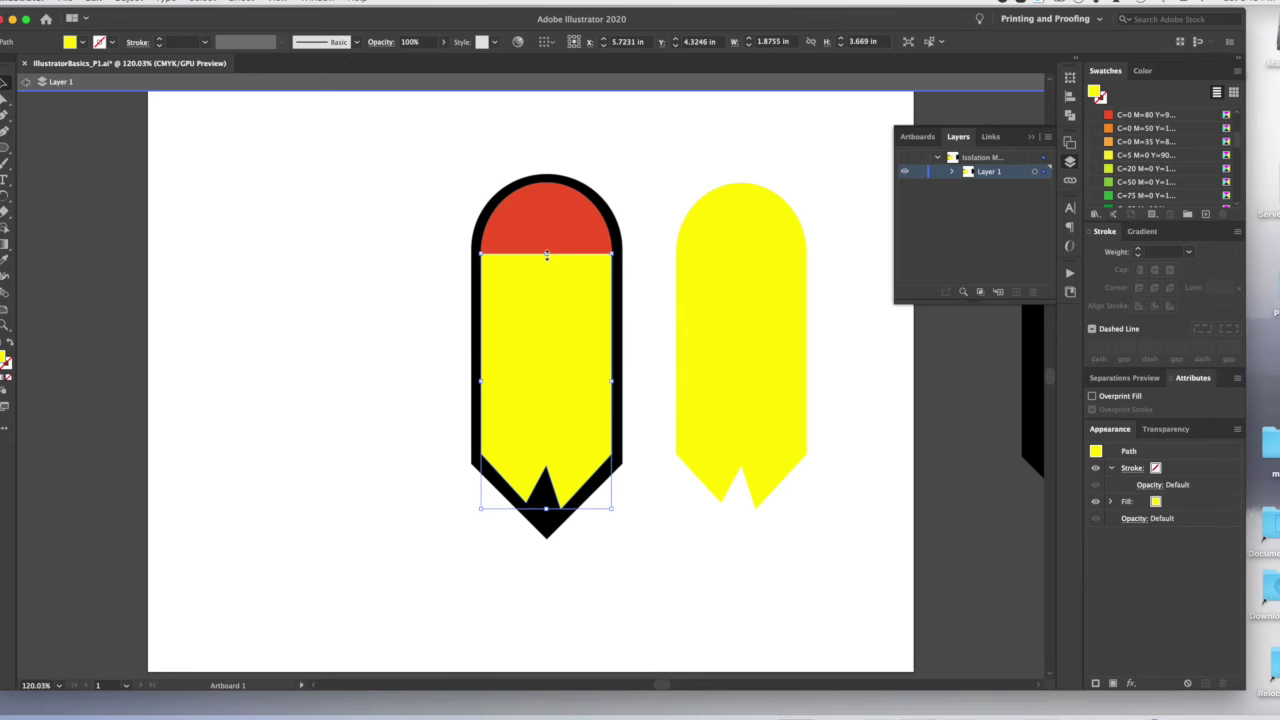
left_click_drag(545, 253, 545, 268)
left_click(397, 341)
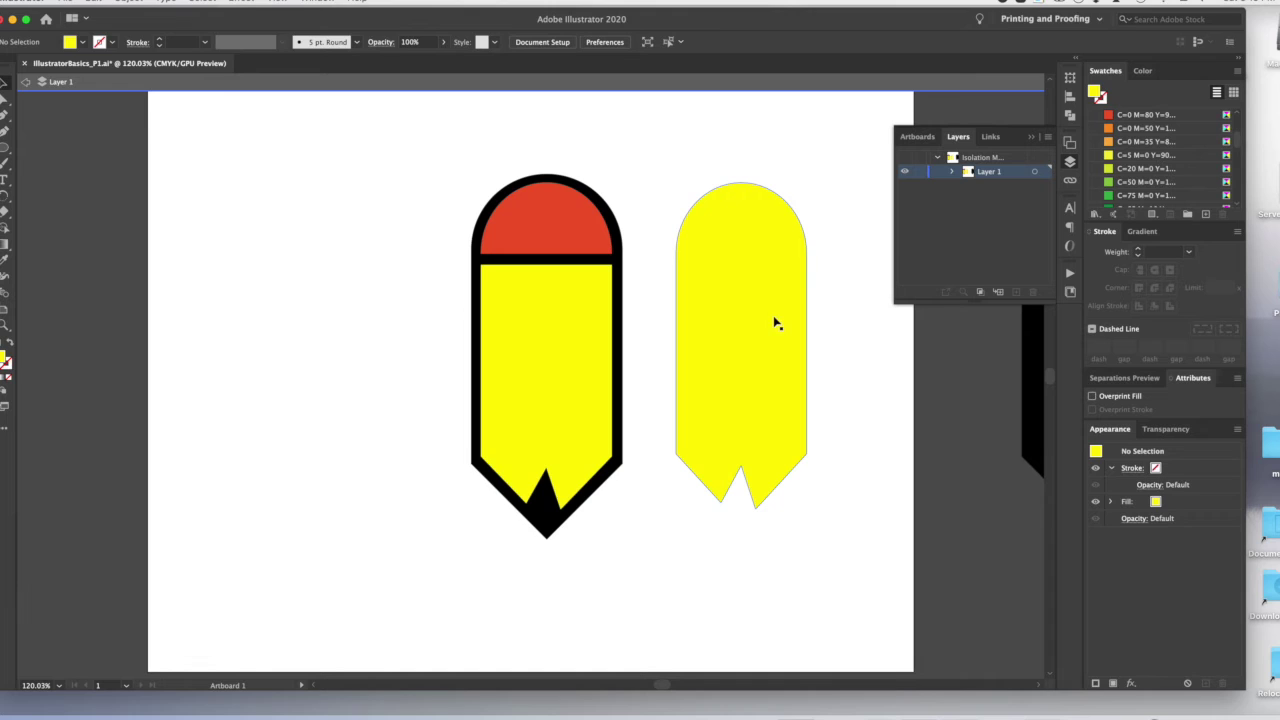
- Paste a copy of the yellow body in place and fill it with the orange C=0 M=35 swatch
left_click(568, 390)
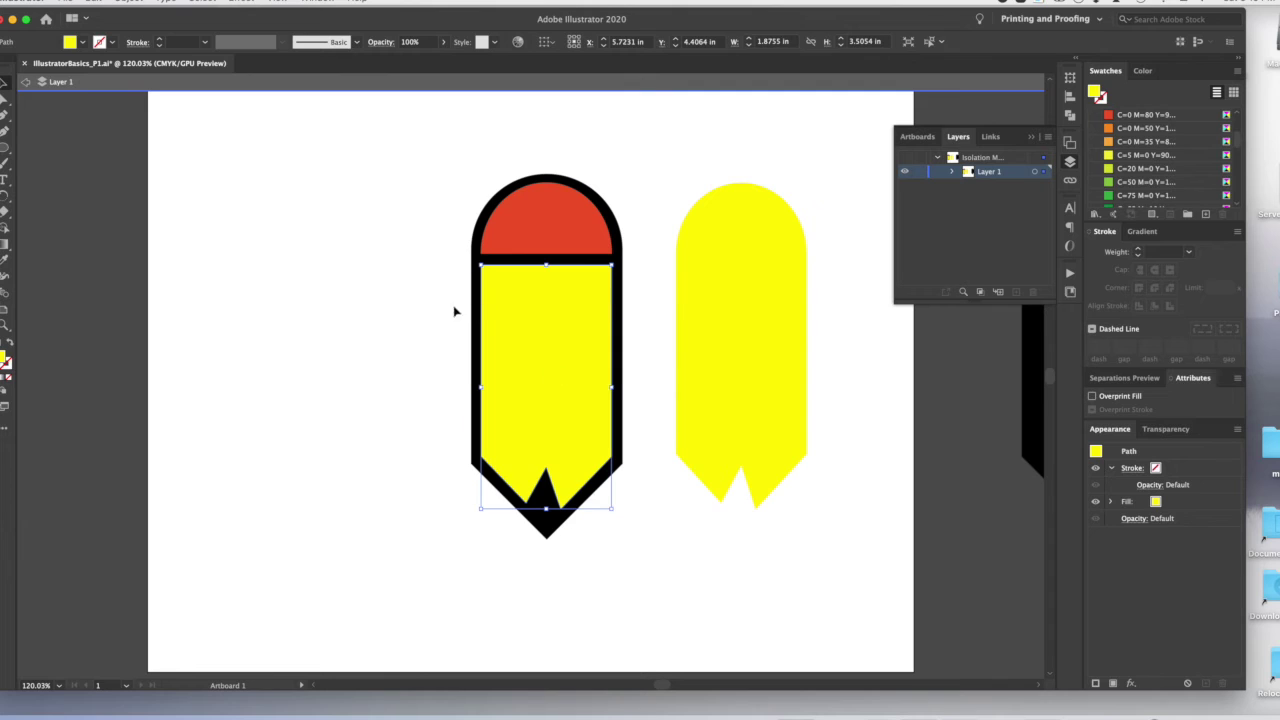
key("a")
key("v")
left_click(125, 2)
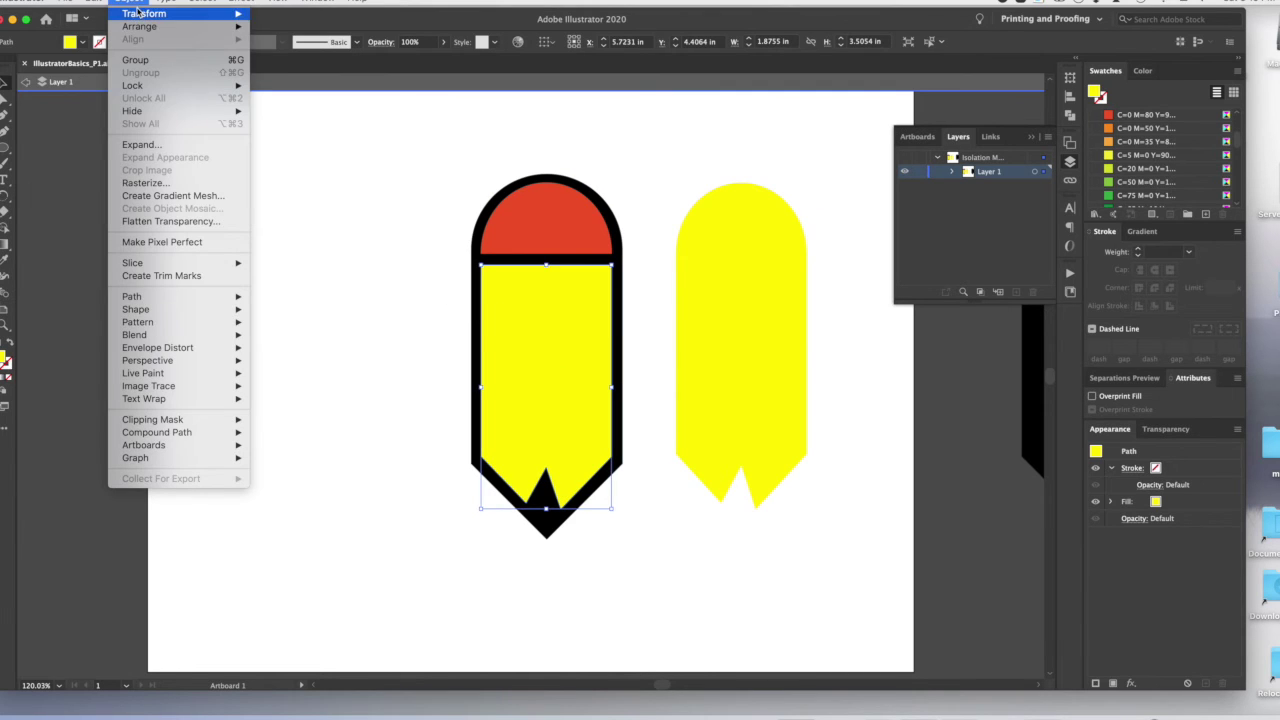
mouse_move(138, 14)
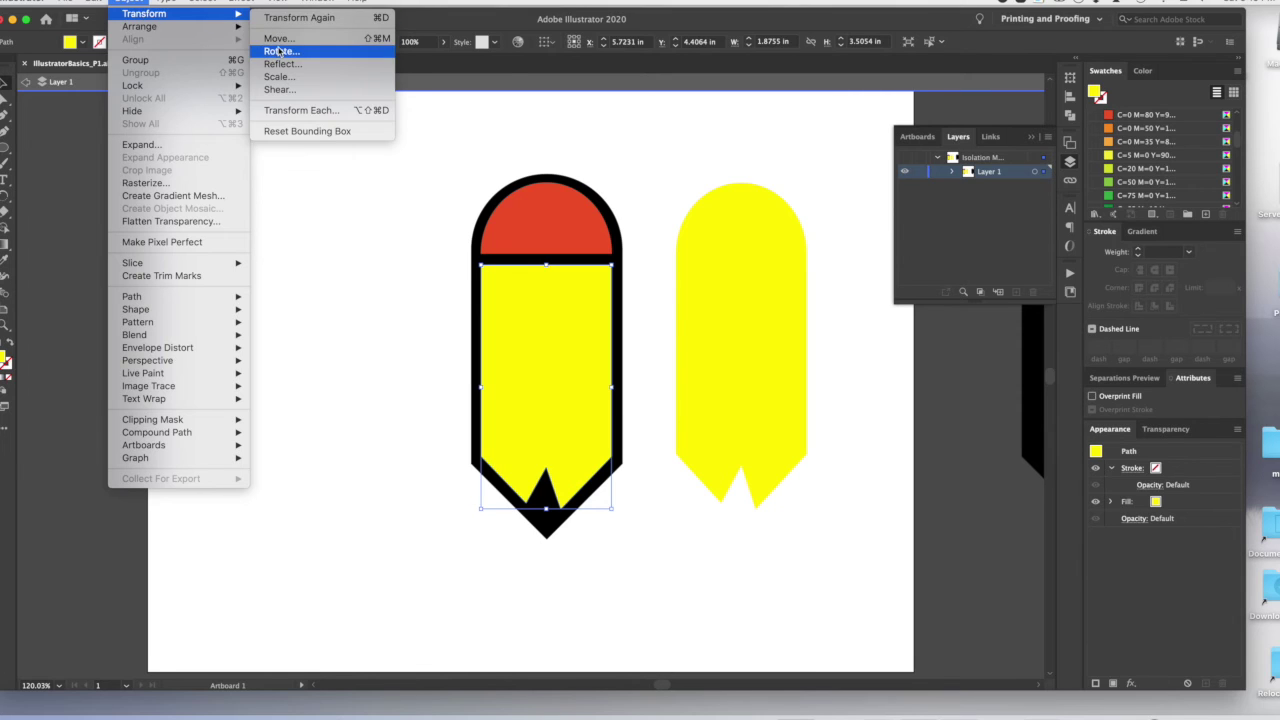
mouse_move(93, 3)
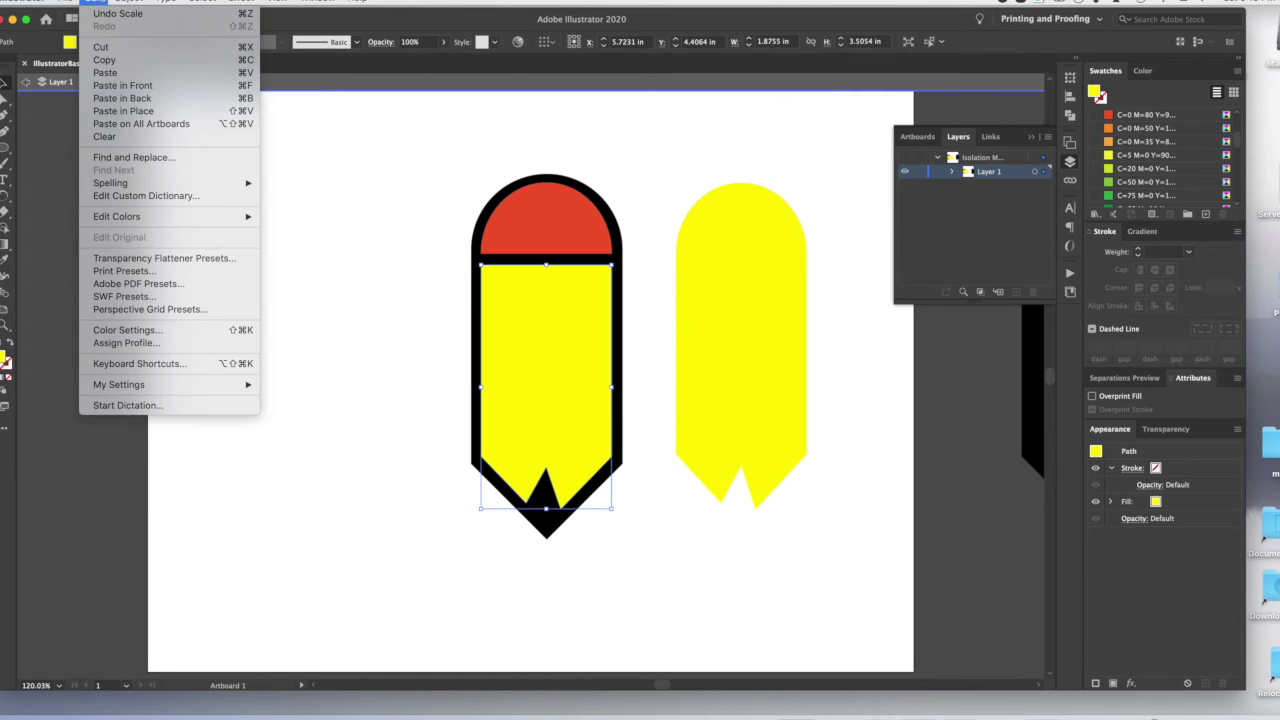
left_click(116, 114)
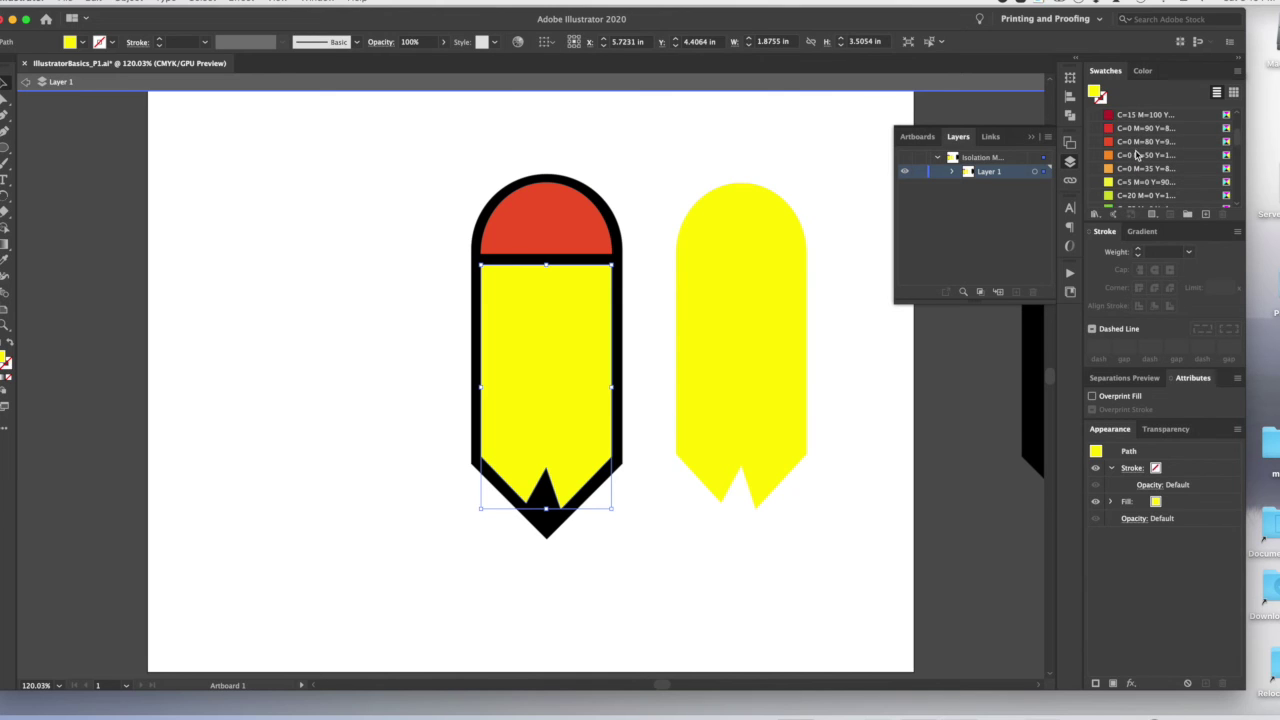
left_click(1138, 143)
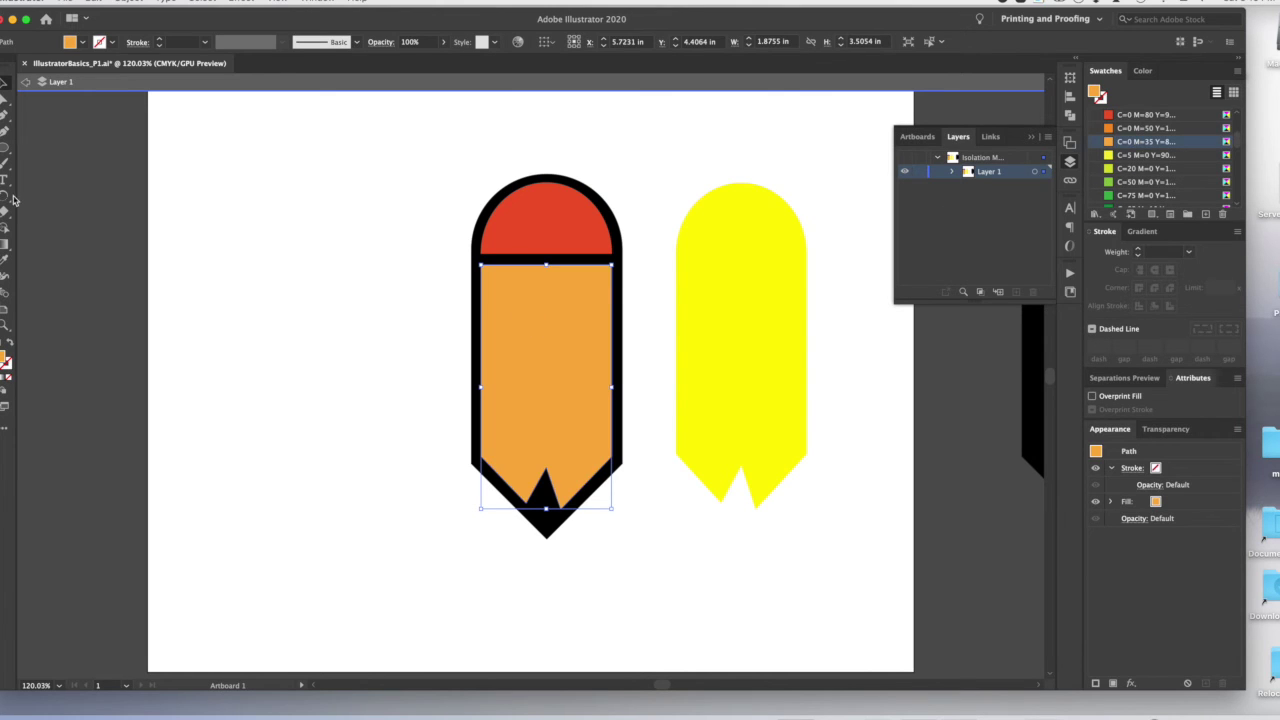
- Try removing the orange shape's two upper corner anchors with the Pen tool, and delete the stray path drawn beside the artboard
left_click(3, 116)
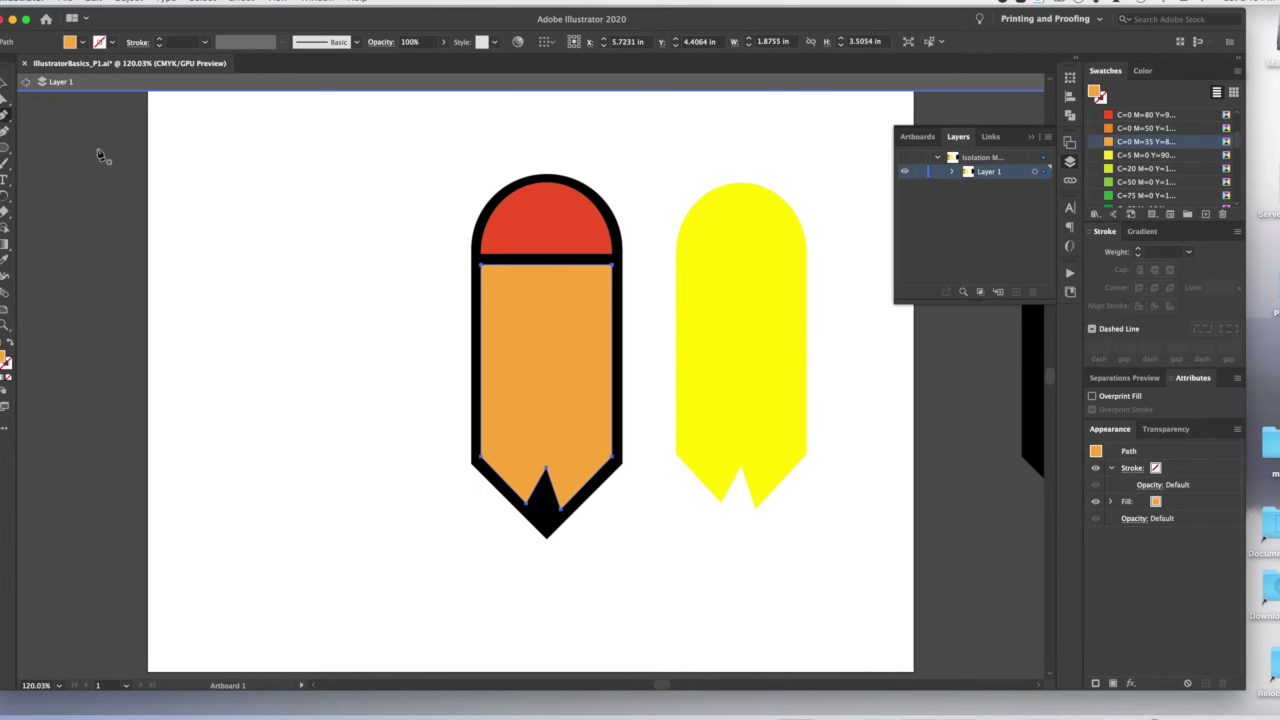
left_click(612, 265)
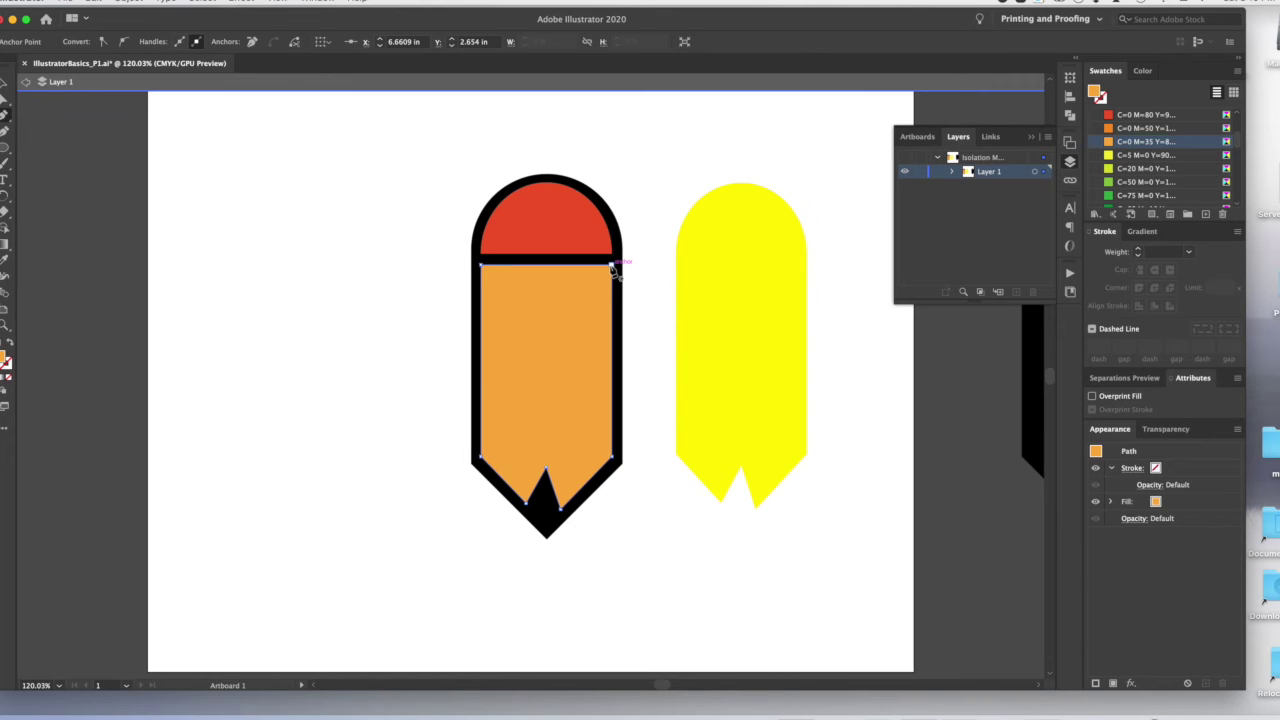
left_click(481, 265)
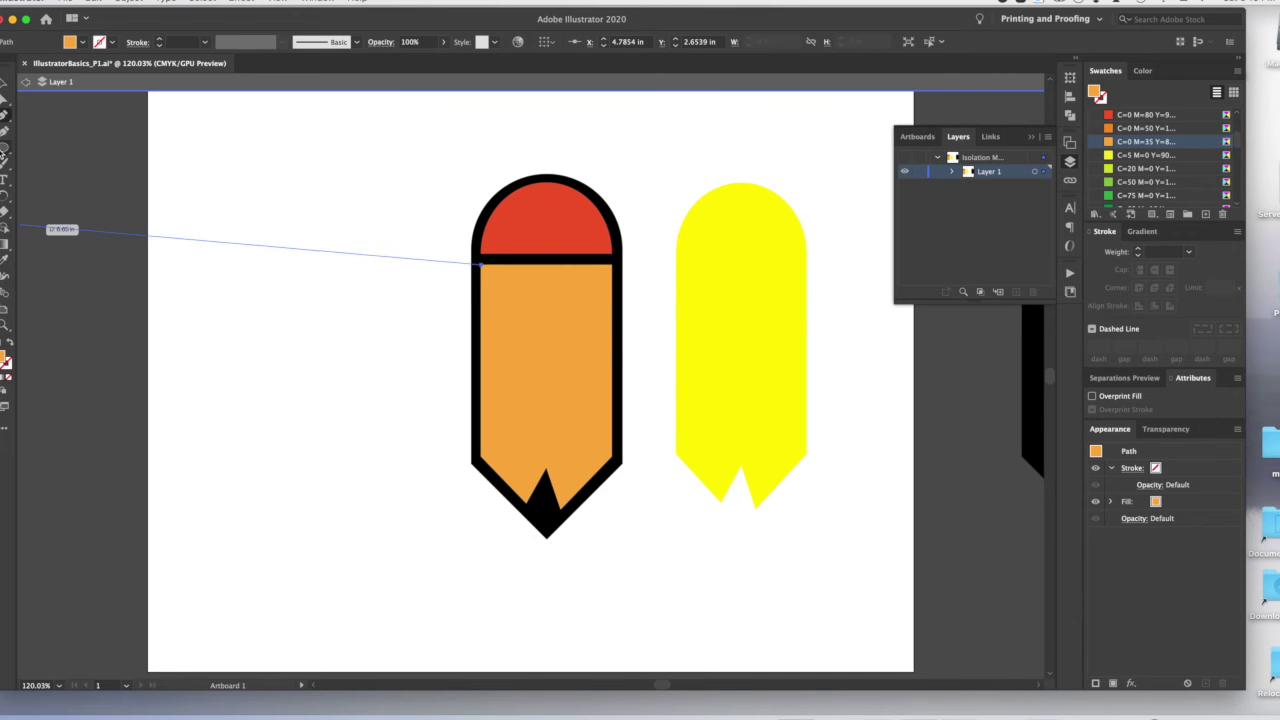
left_click(76, 124)
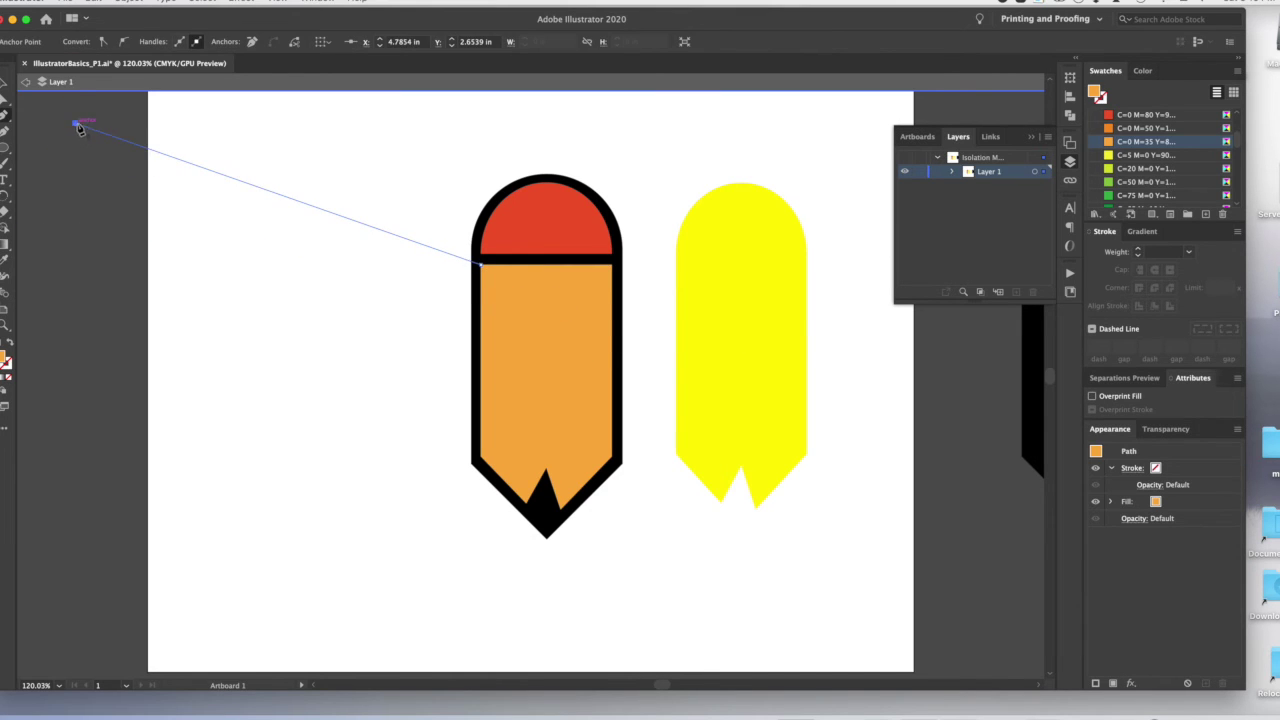
left_click(89, 197)
left_click(481, 265)
key("Delete")
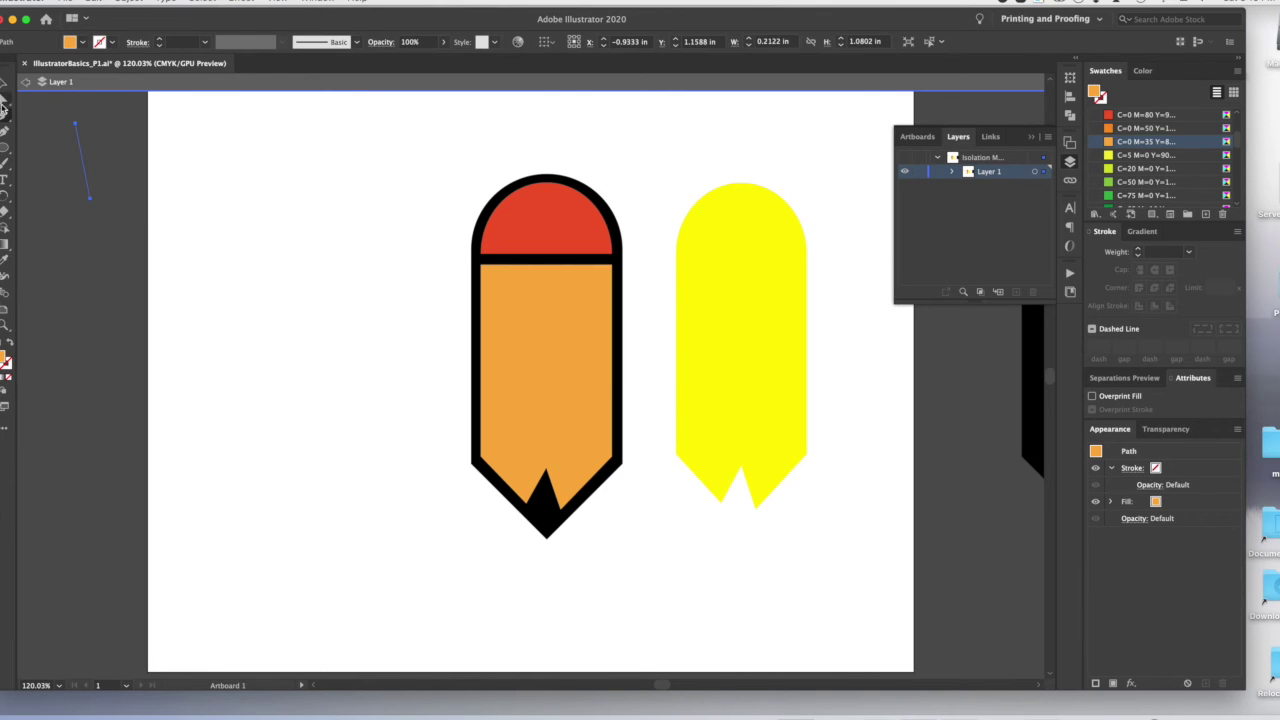
key("Delete")
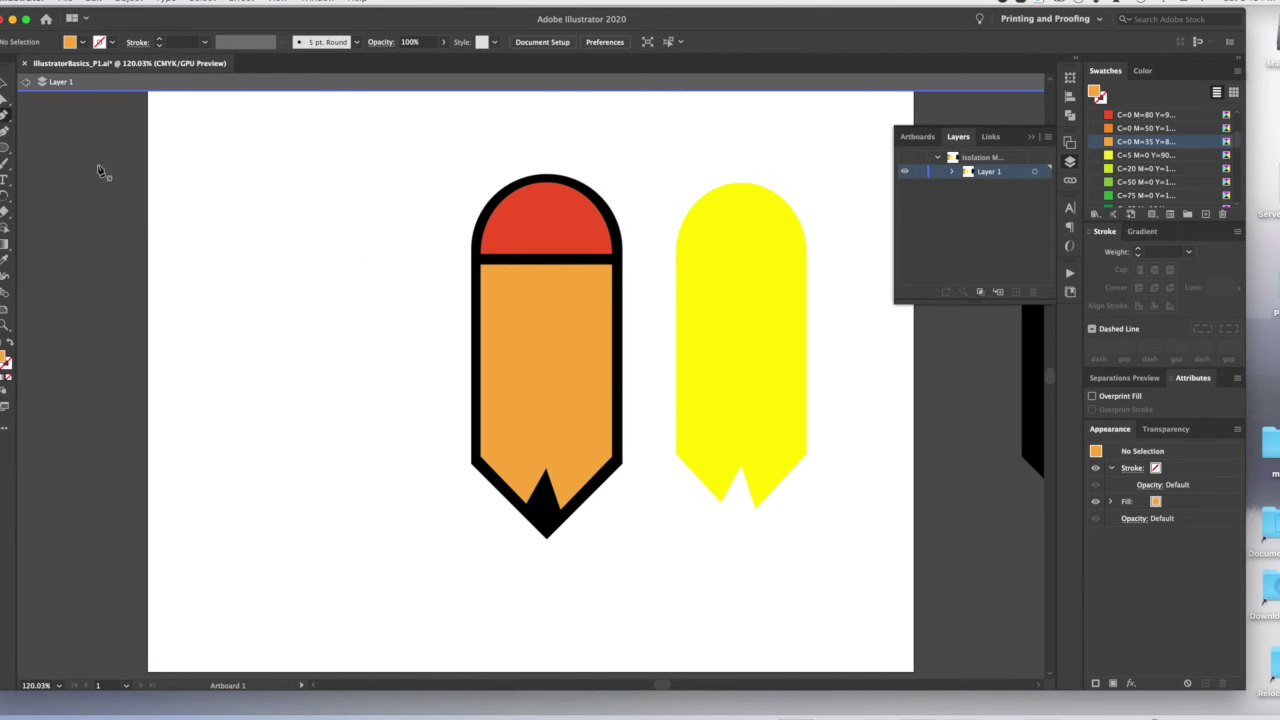
- Select the orange shape and delete its two upper corner anchors with the Pen tool, leaving only the area around the tip
left_click(5, 84)
left_click_drag(526, 330, 575, 338)
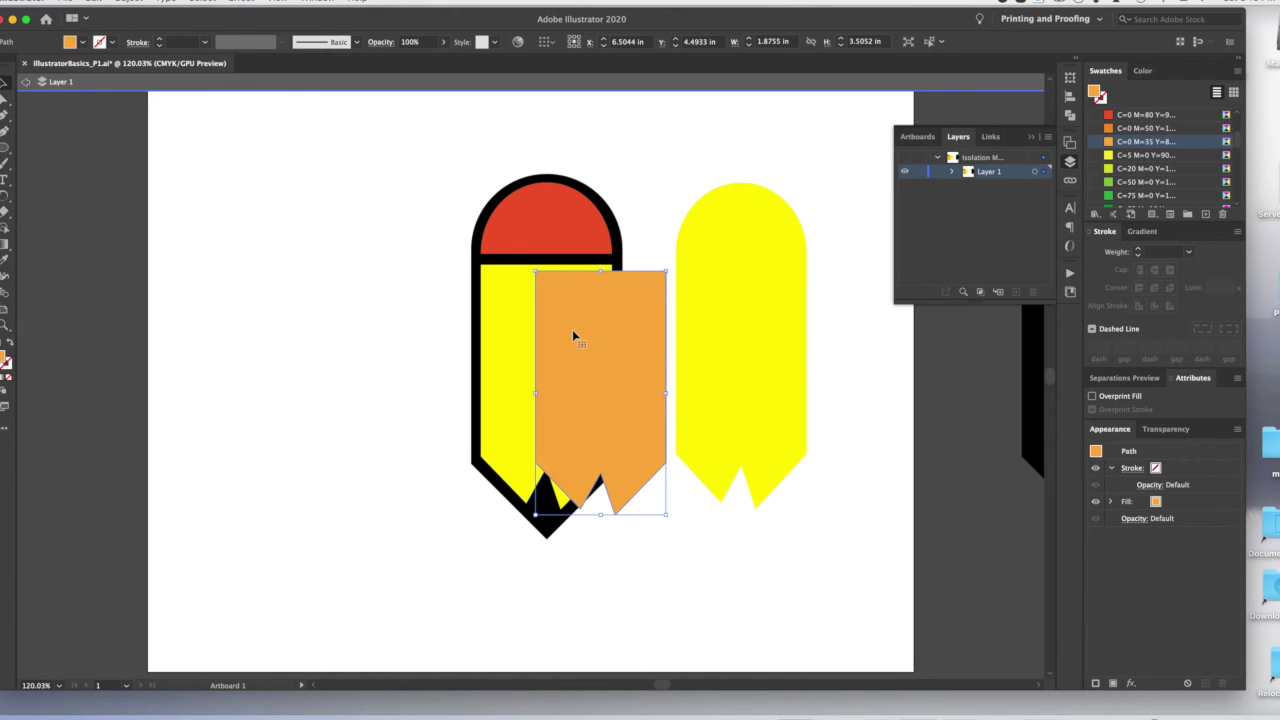
key("super+z")
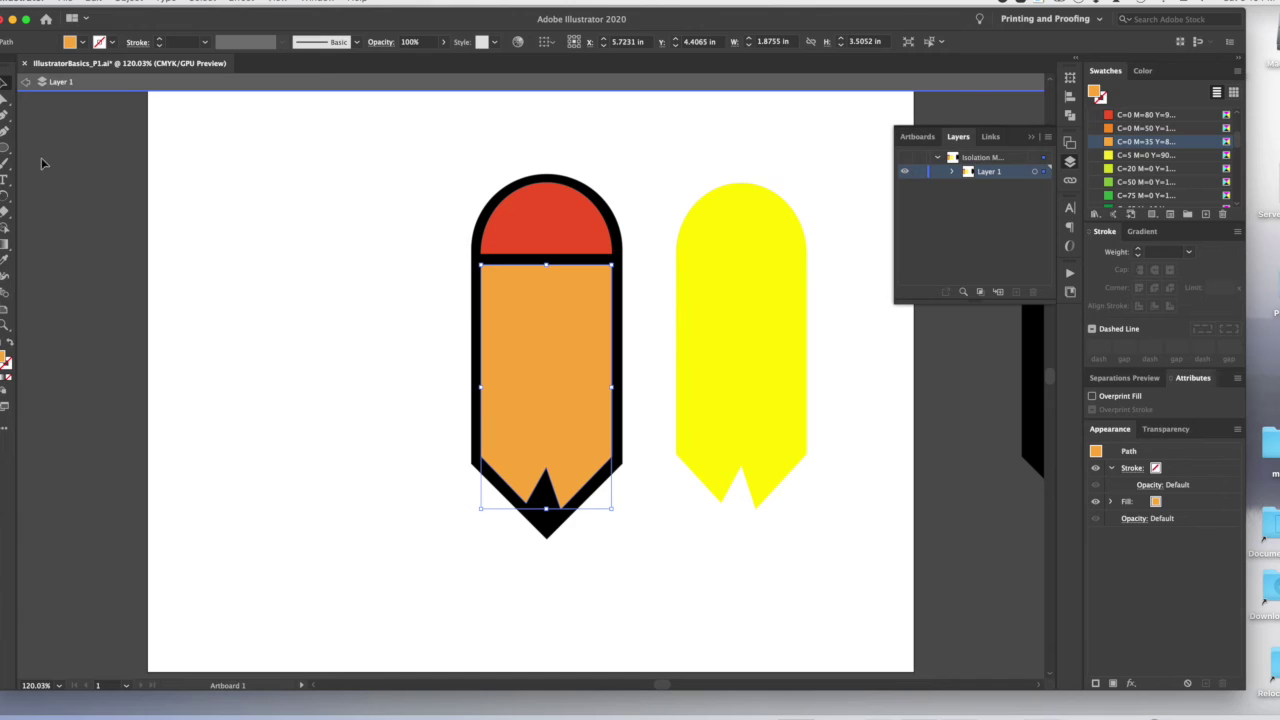
left_click(5, 115)
left_click(68, 121)
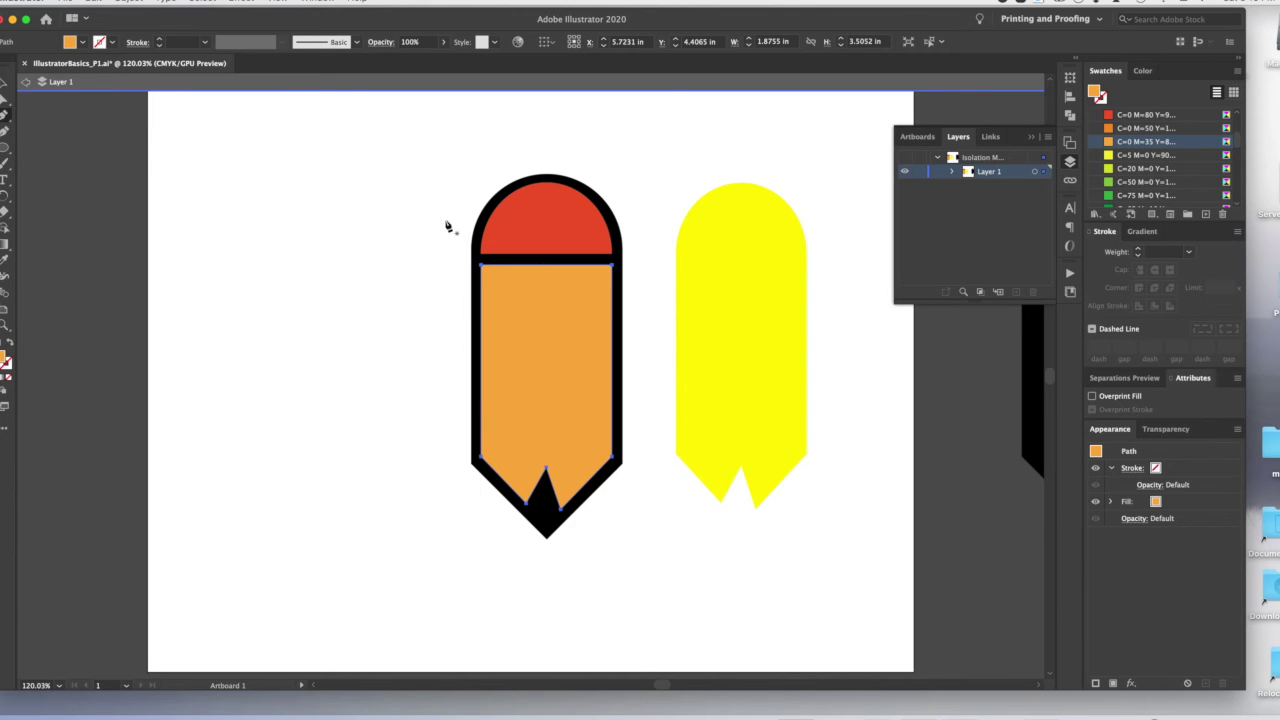
left_click(481, 264)
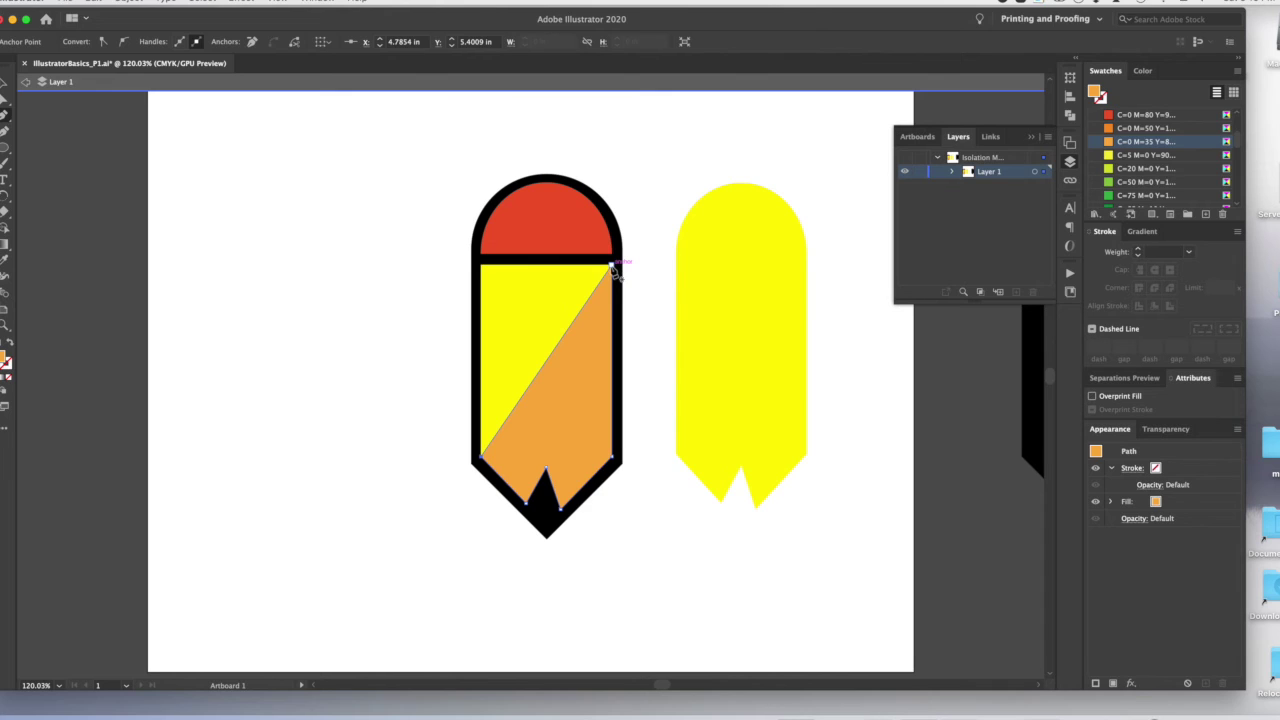
left_click(481, 456)
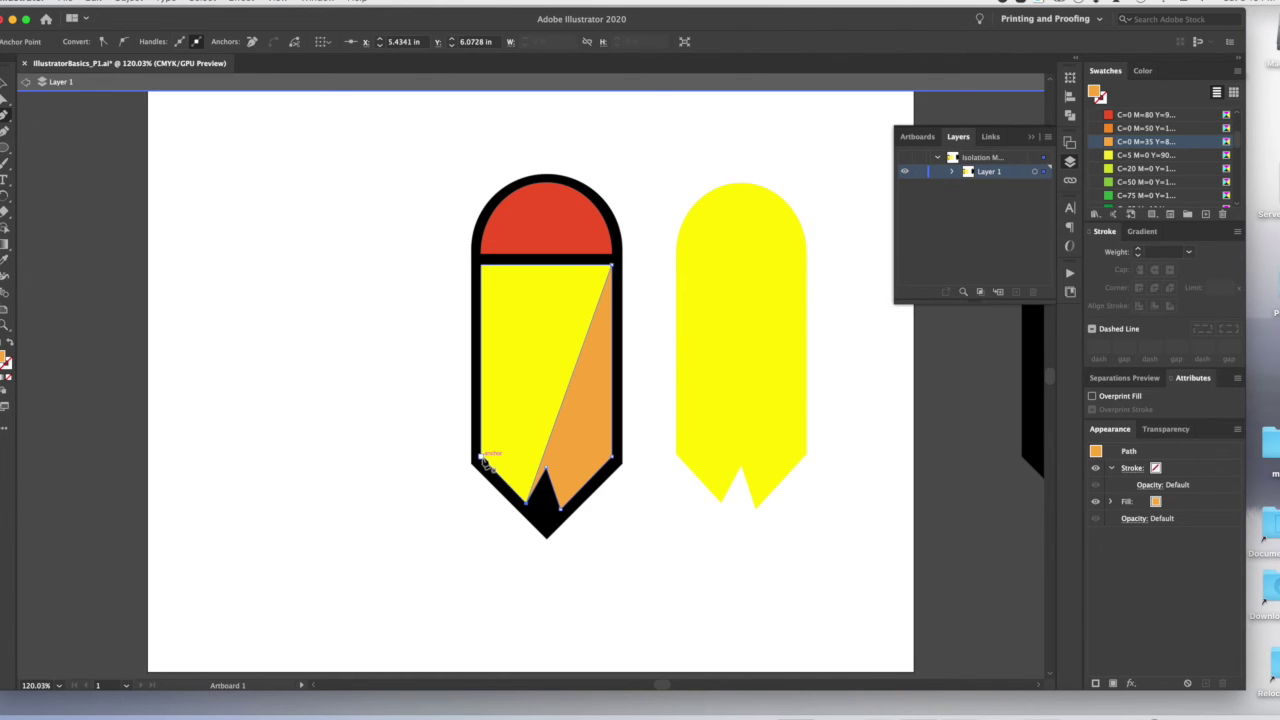
key("super+z")
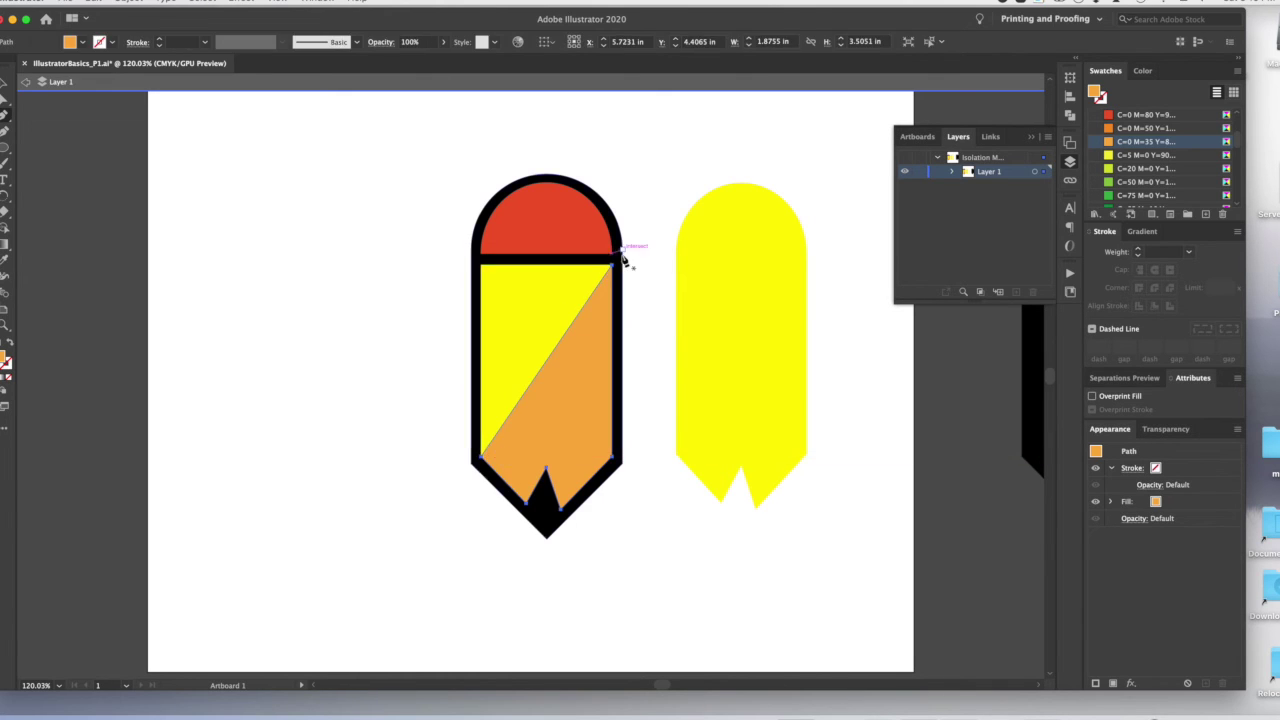
left_click(613, 262)
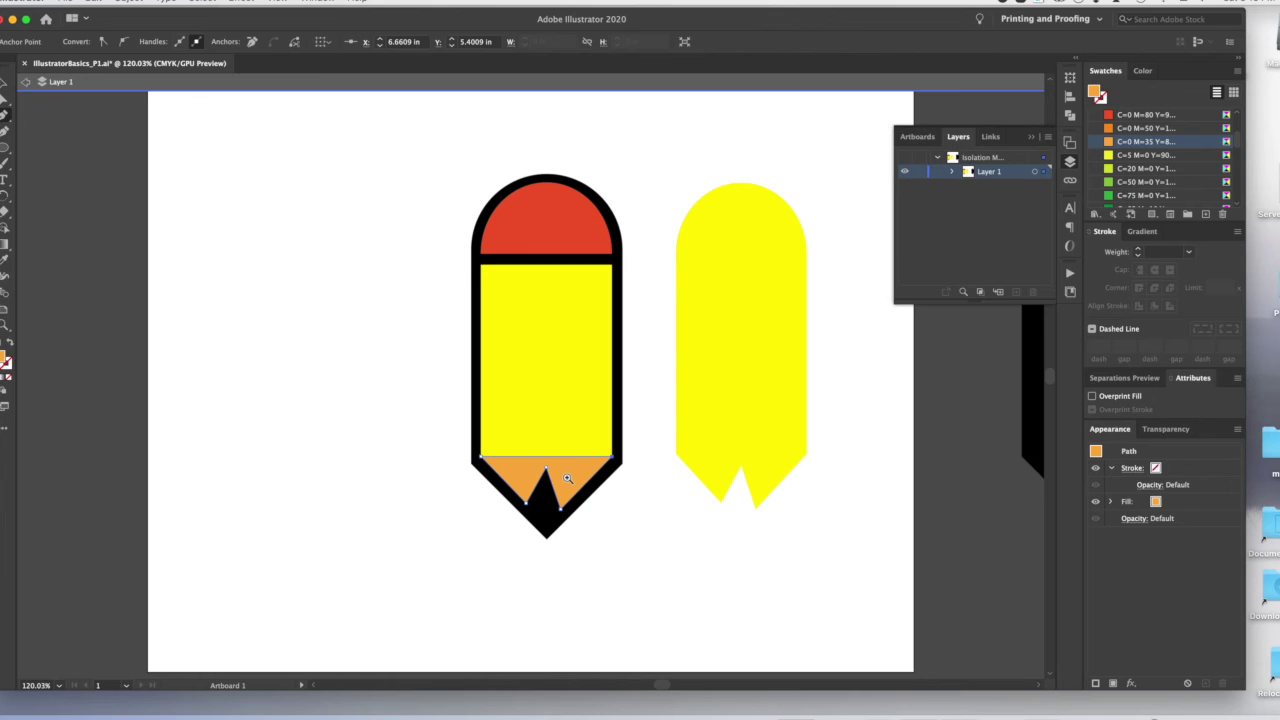
- Add anchor points along the orange tip's upper edge and raise two of them into pointed spikes, one near each side
left_click(568, 479)
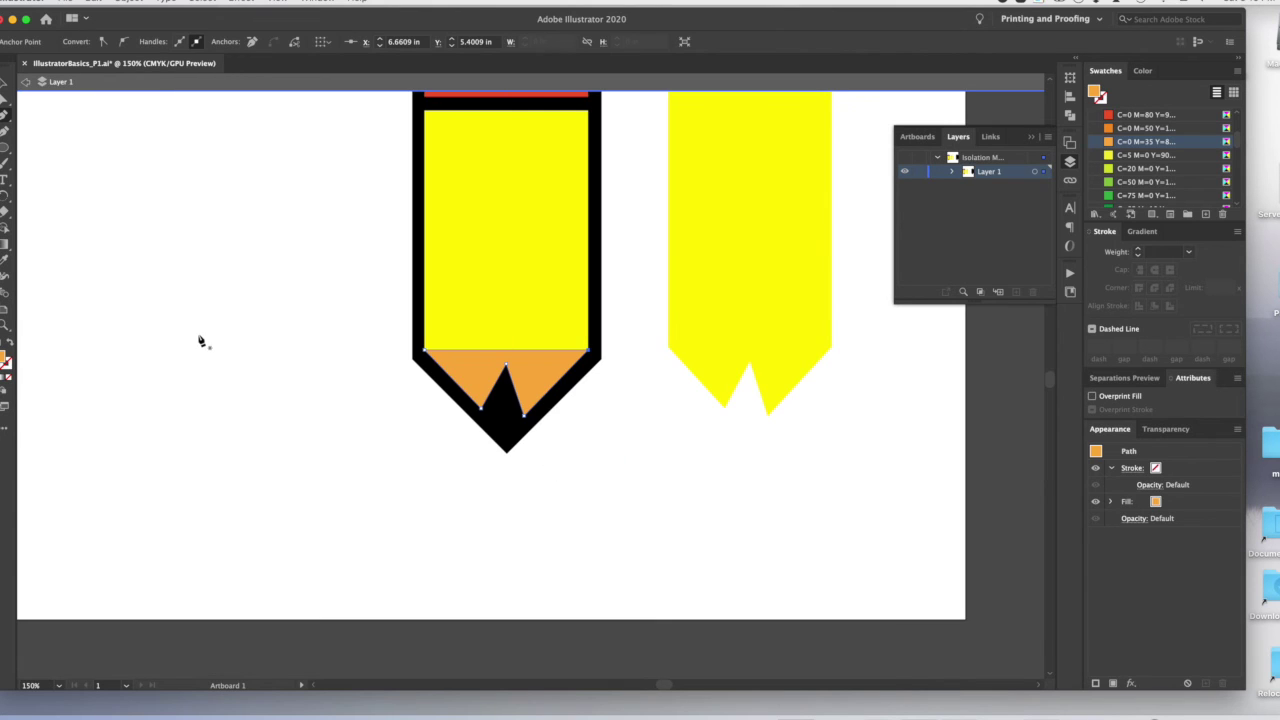
left_click(5, 116)
left_click(455, 350)
left_click_drag(551, 350, 555, 324)
left_click(465, 350)
left_click_drag(465, 348, 467, 318)
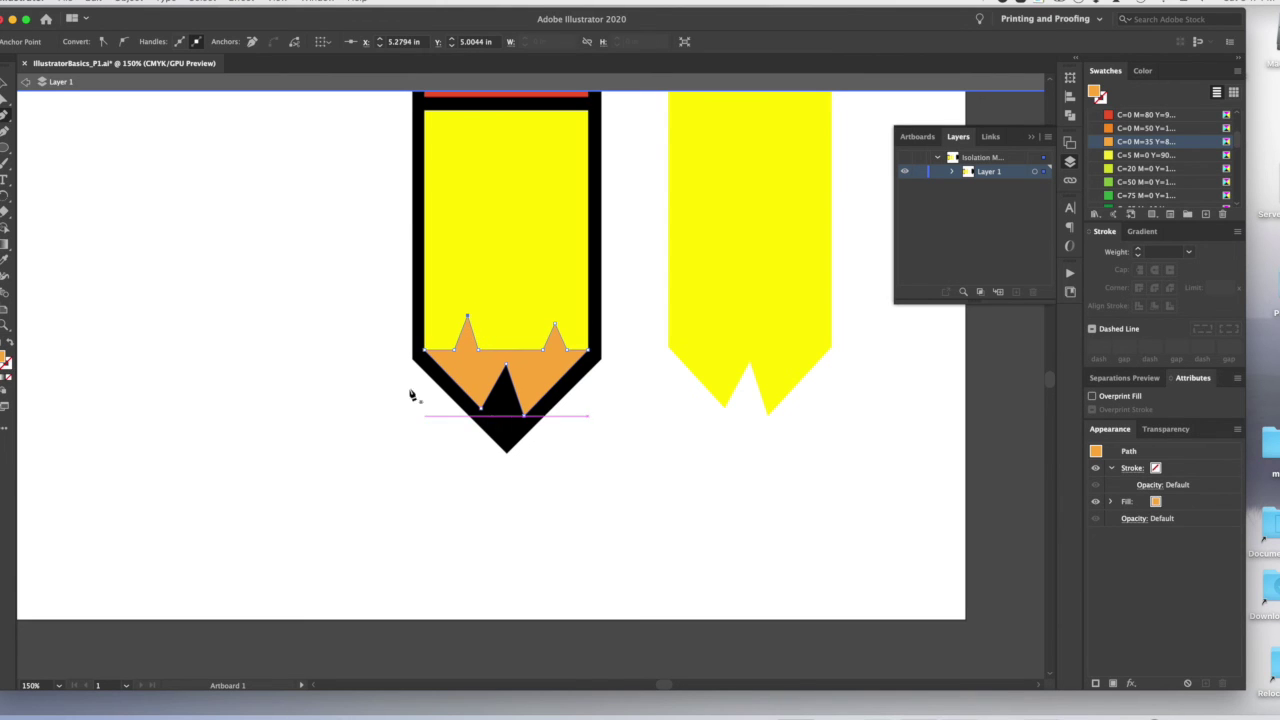
left_click(356, 370)
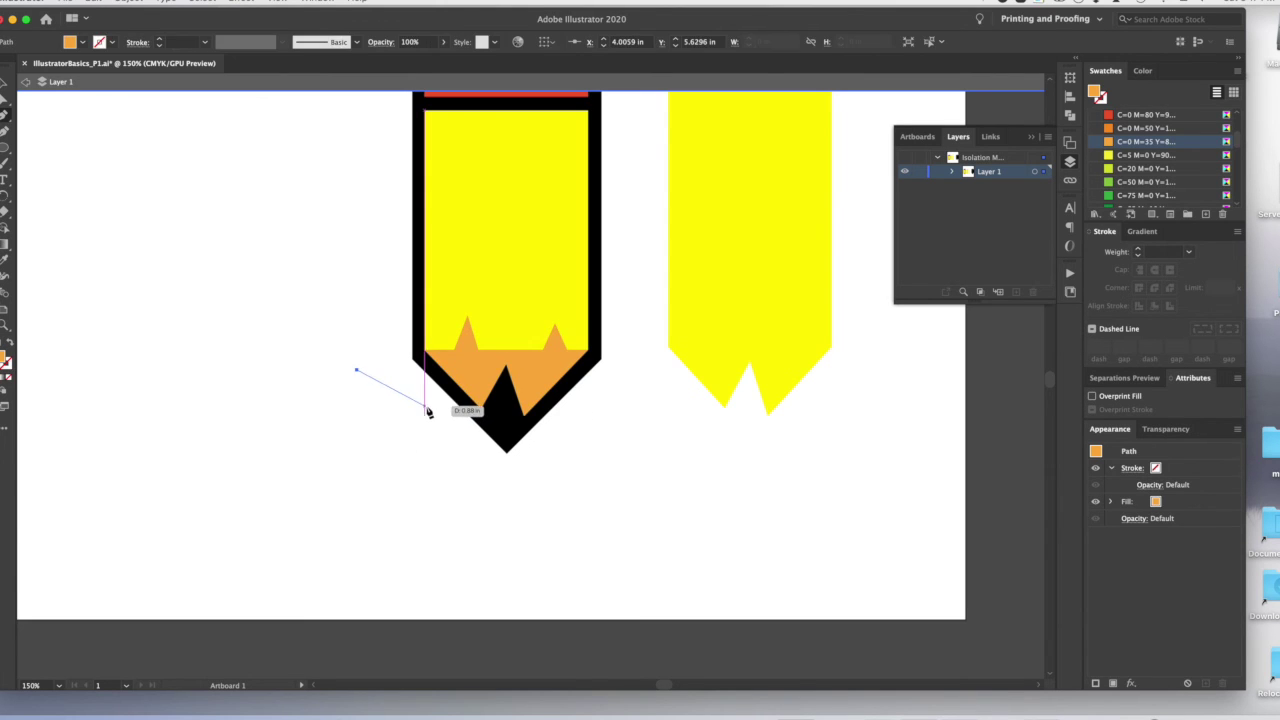
scroll(429, 410, "down", 2)
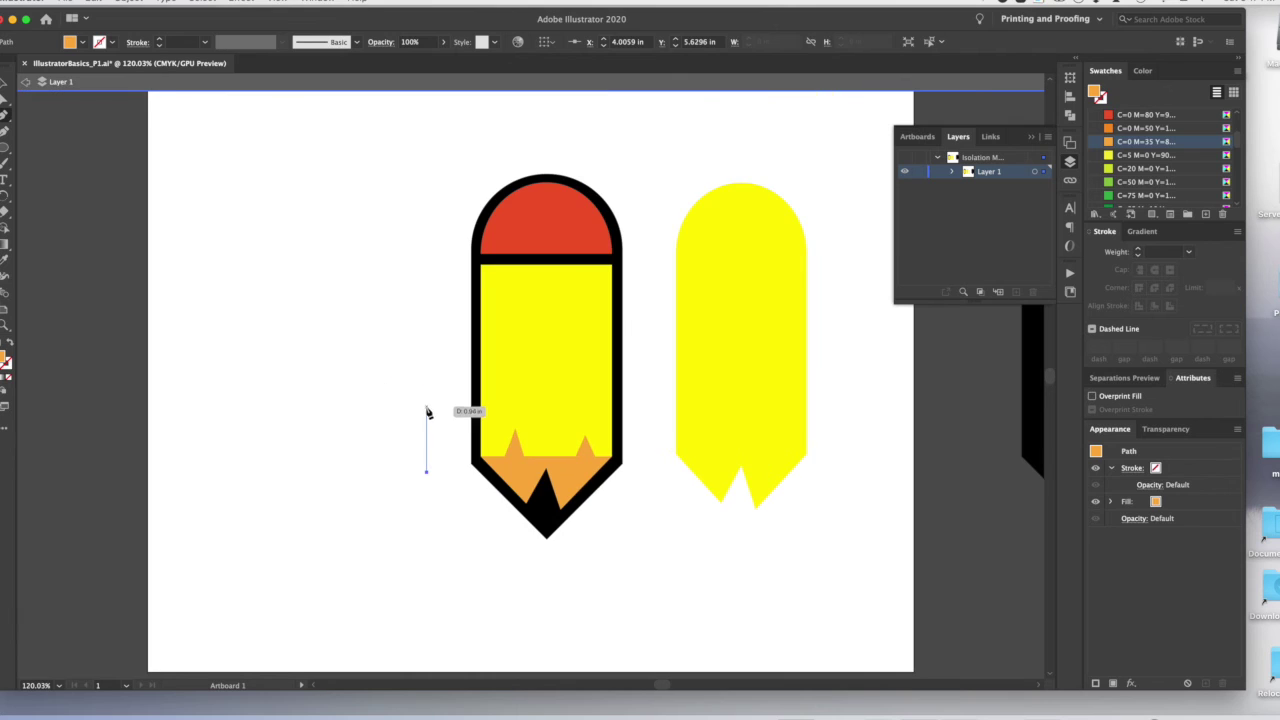
left_click(354, 475)
left_click(378, 520)
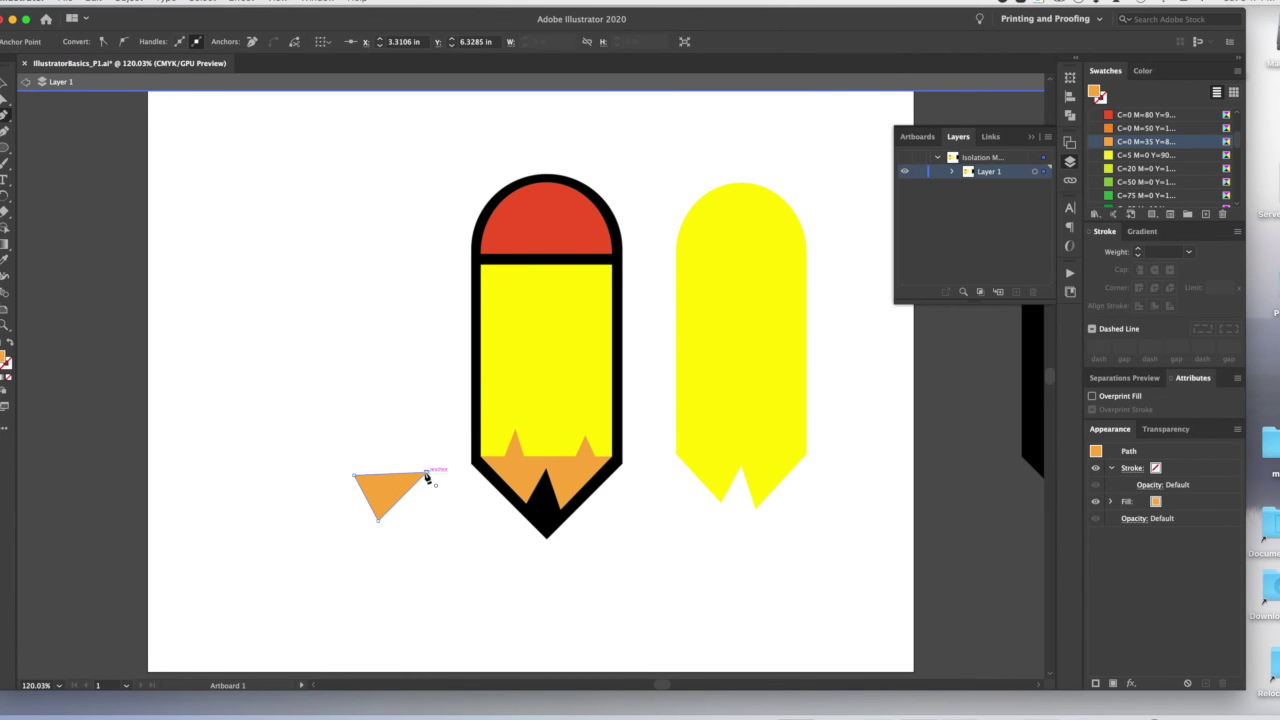
key("super+z")
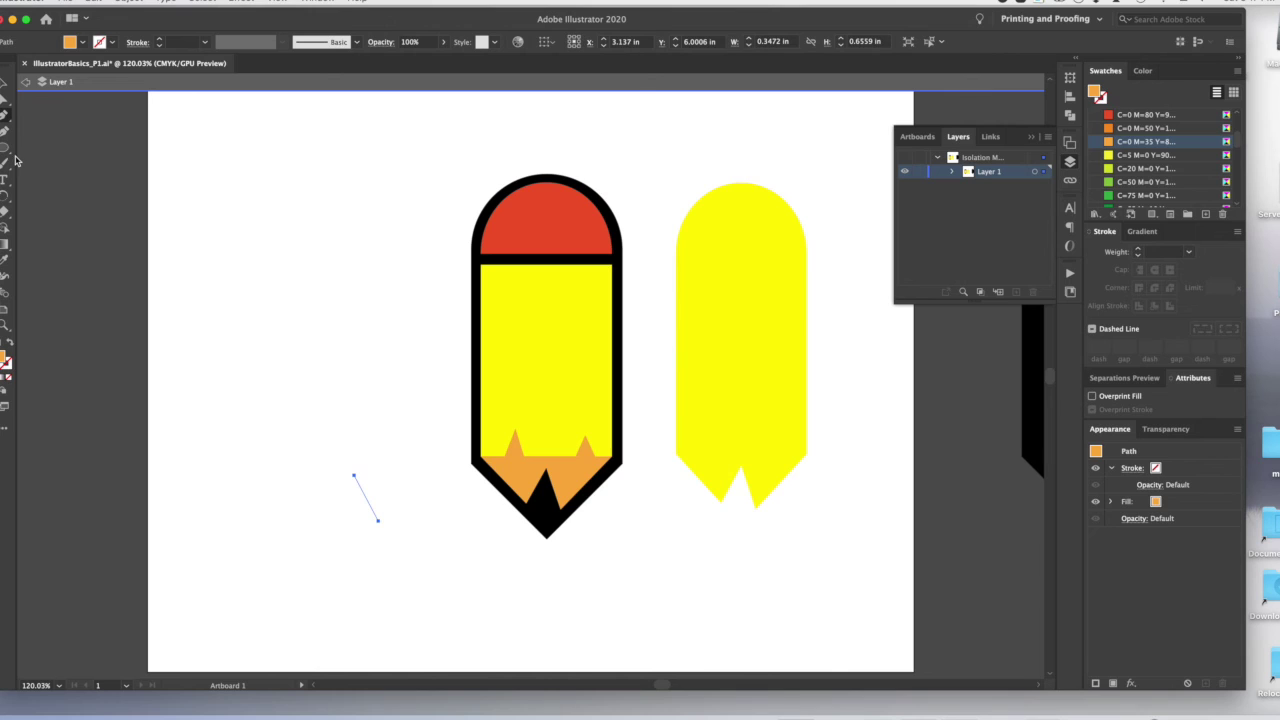
key("Delete")
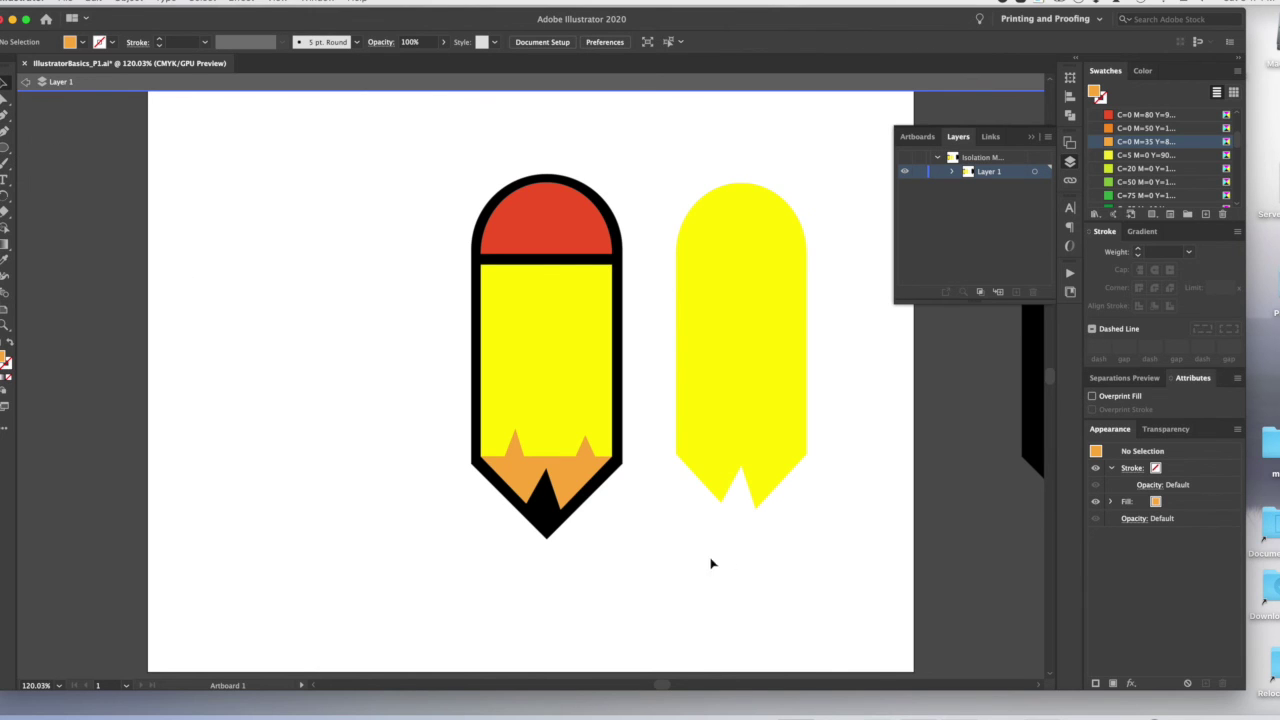
- Delete the spare yellow shape beside the pencil
scroll(706, 553, "down", 2)
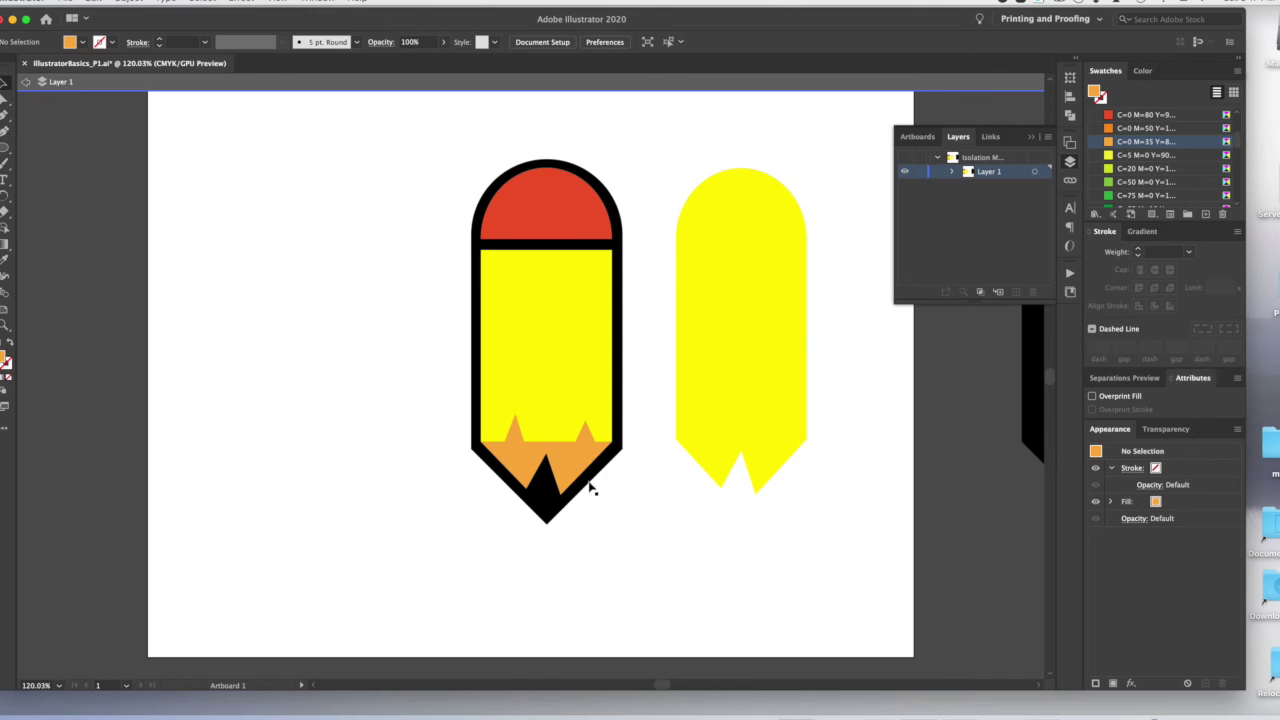
left_click(551, 441)
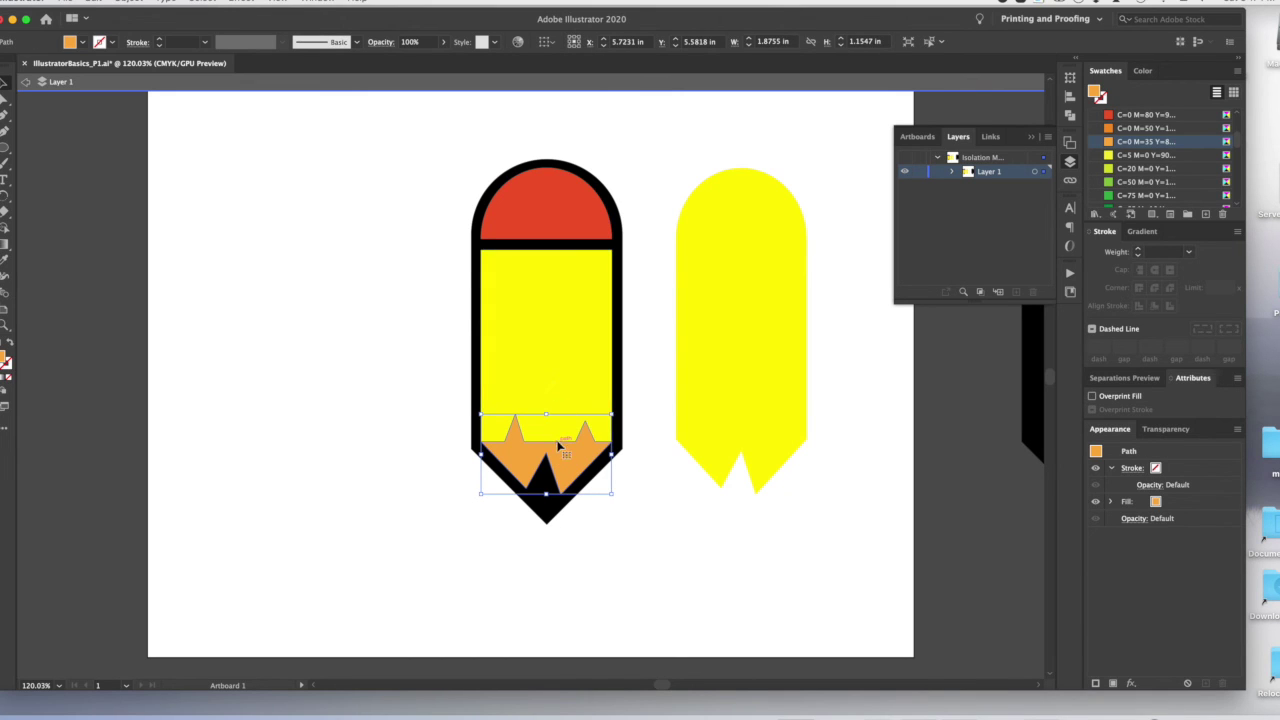
left_click(665, 515)
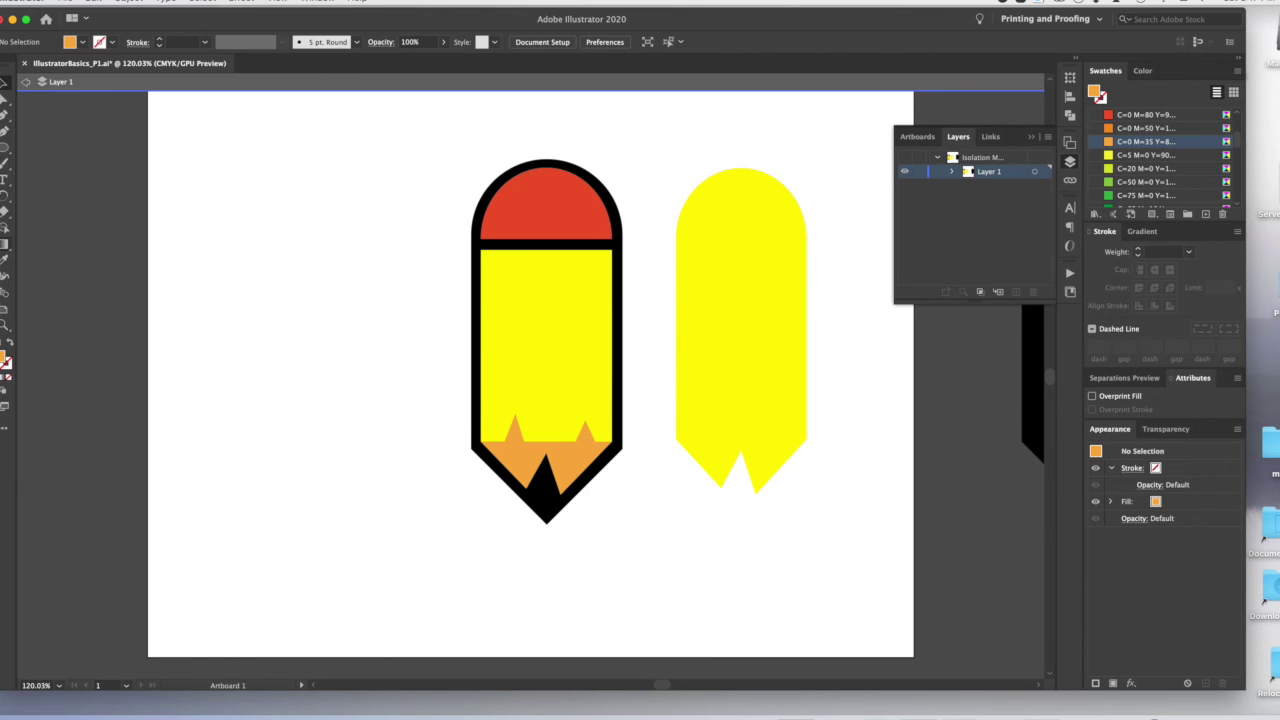
left_click(689, 367)
key("Delete")
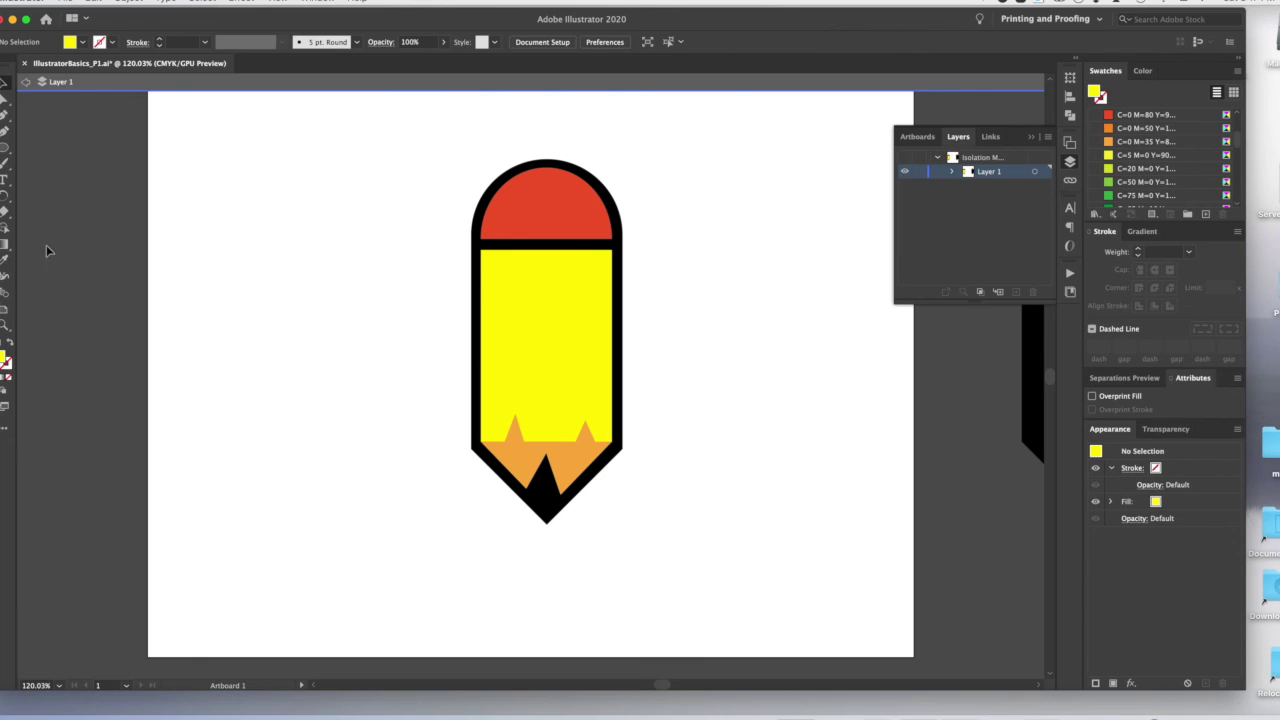
- Draw a vertical line about 2.35 in long with the Pen tool from the yellow body's upper edge toward the left orange spike
left_click(5, 116)
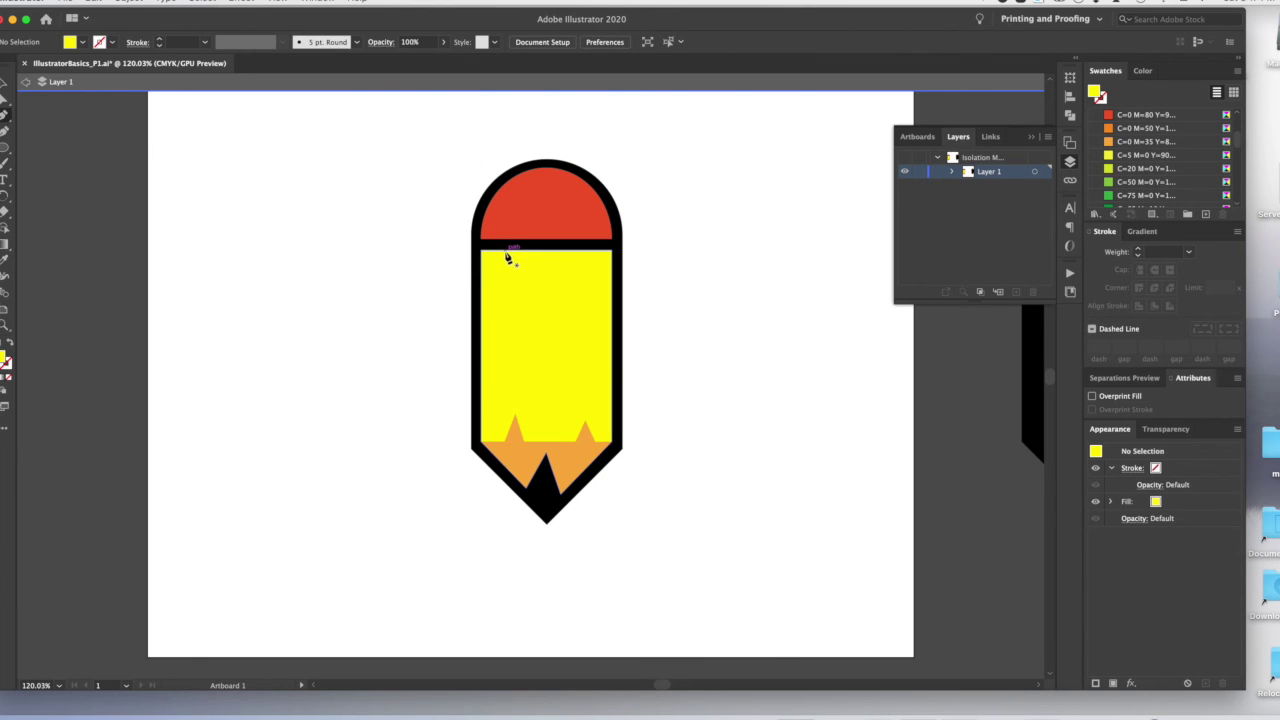
left_click(507, 250)
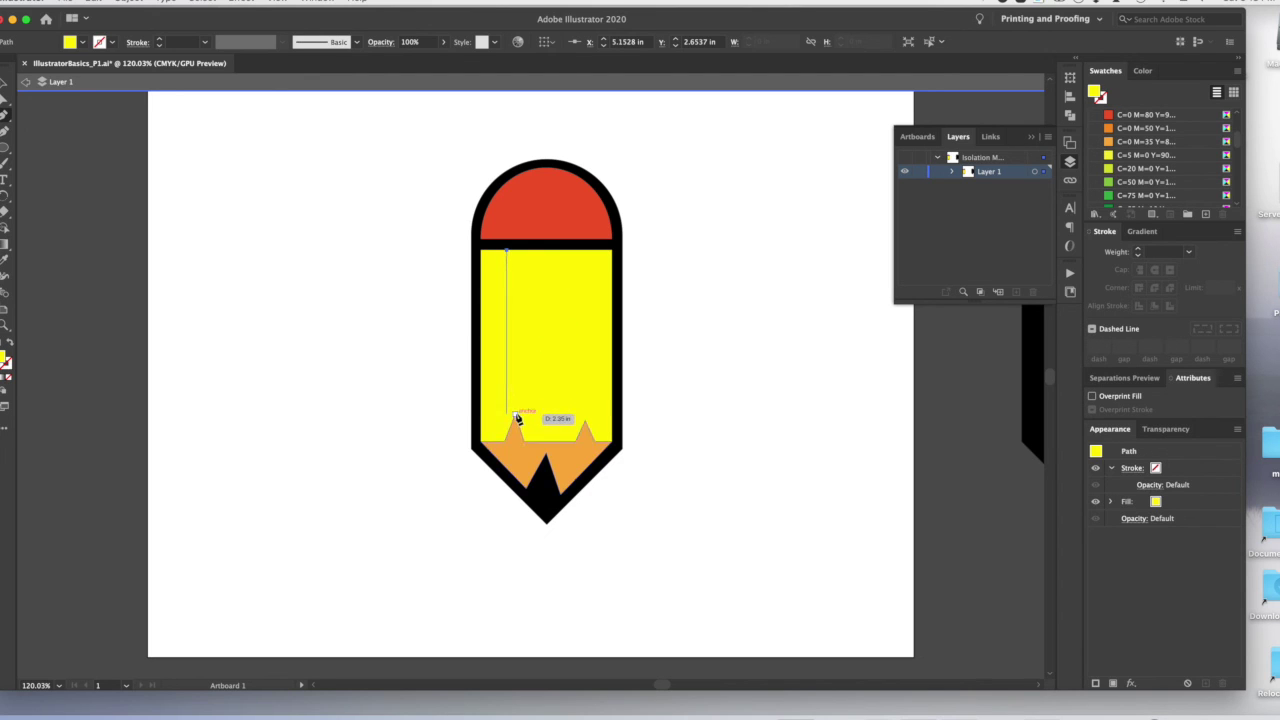
left_click(507, 415)
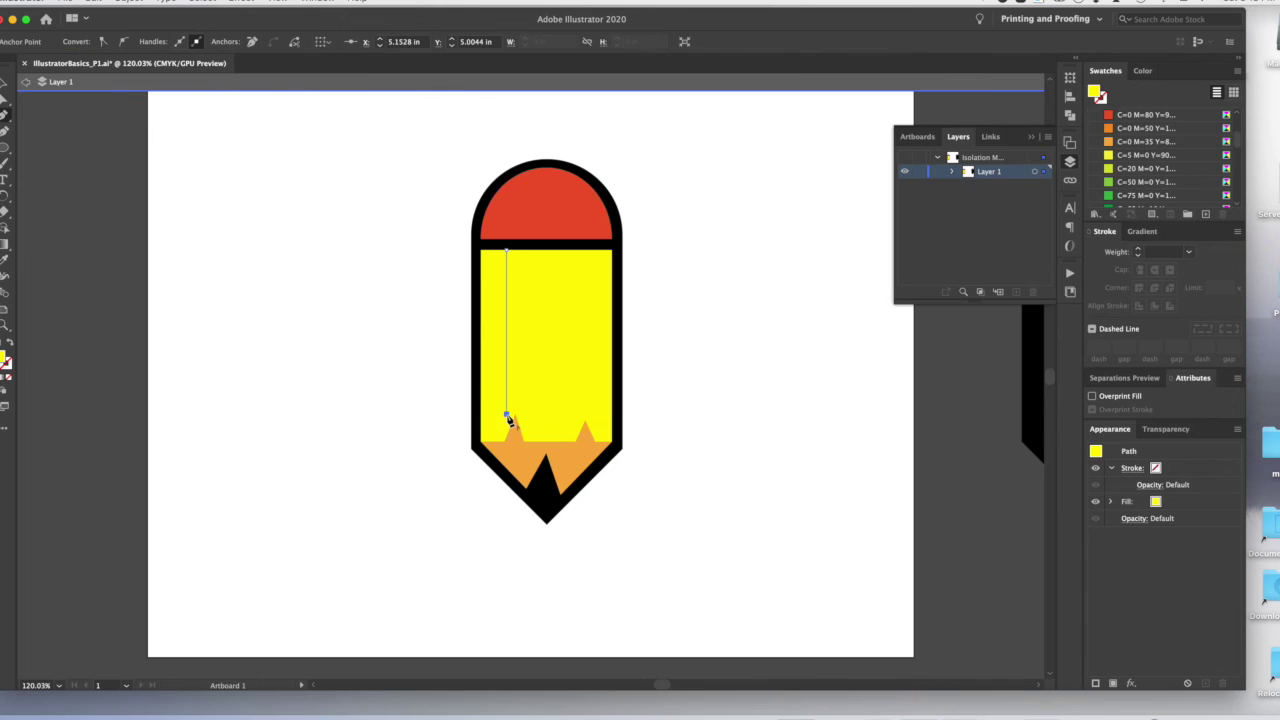
- Give the new vertical line a 7 pt stroke with round caps
left_click(4, 84)
left_click(1189, 256)
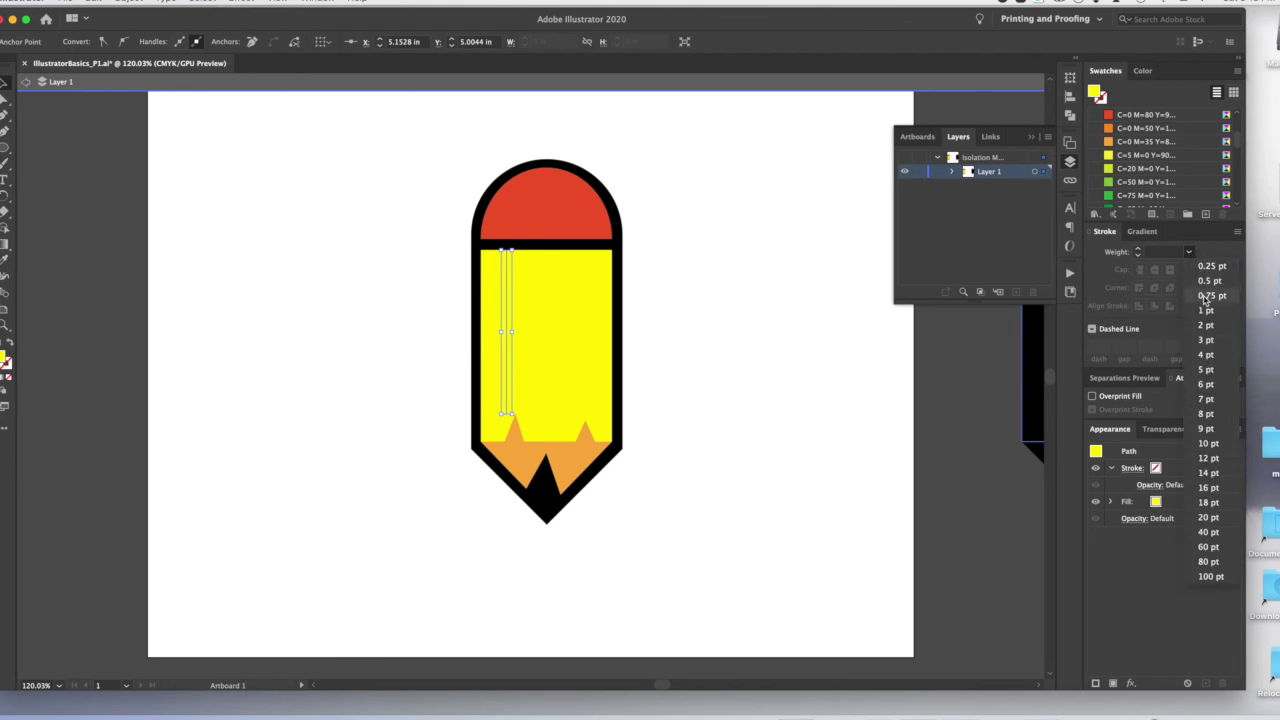
left_click(1205, 402)
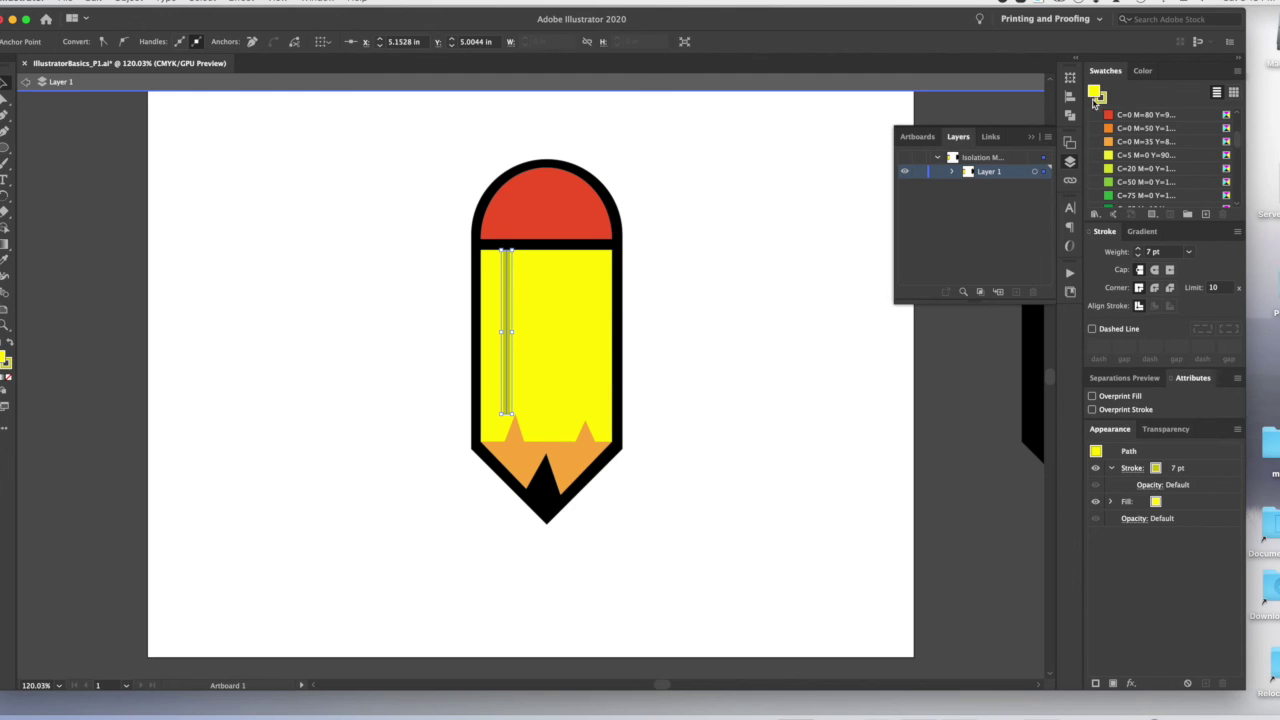
scroll(1144, 195, "up", 5)
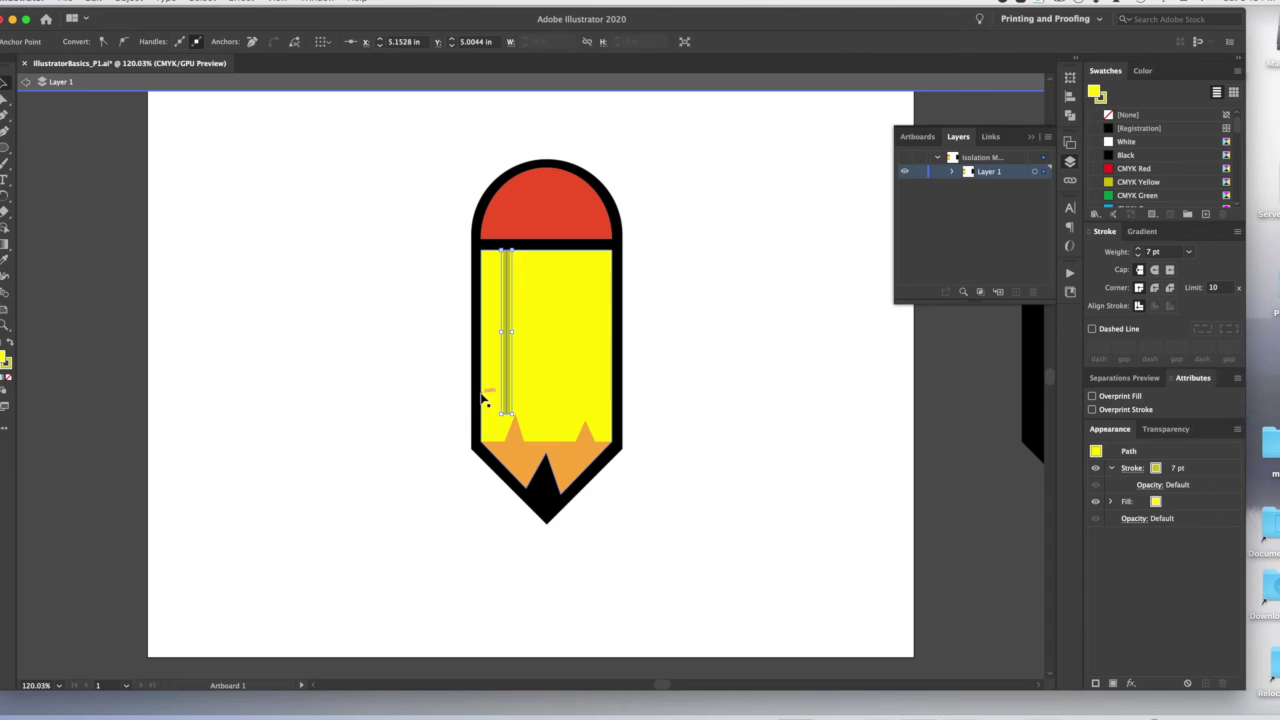
left_click(1155, 271)
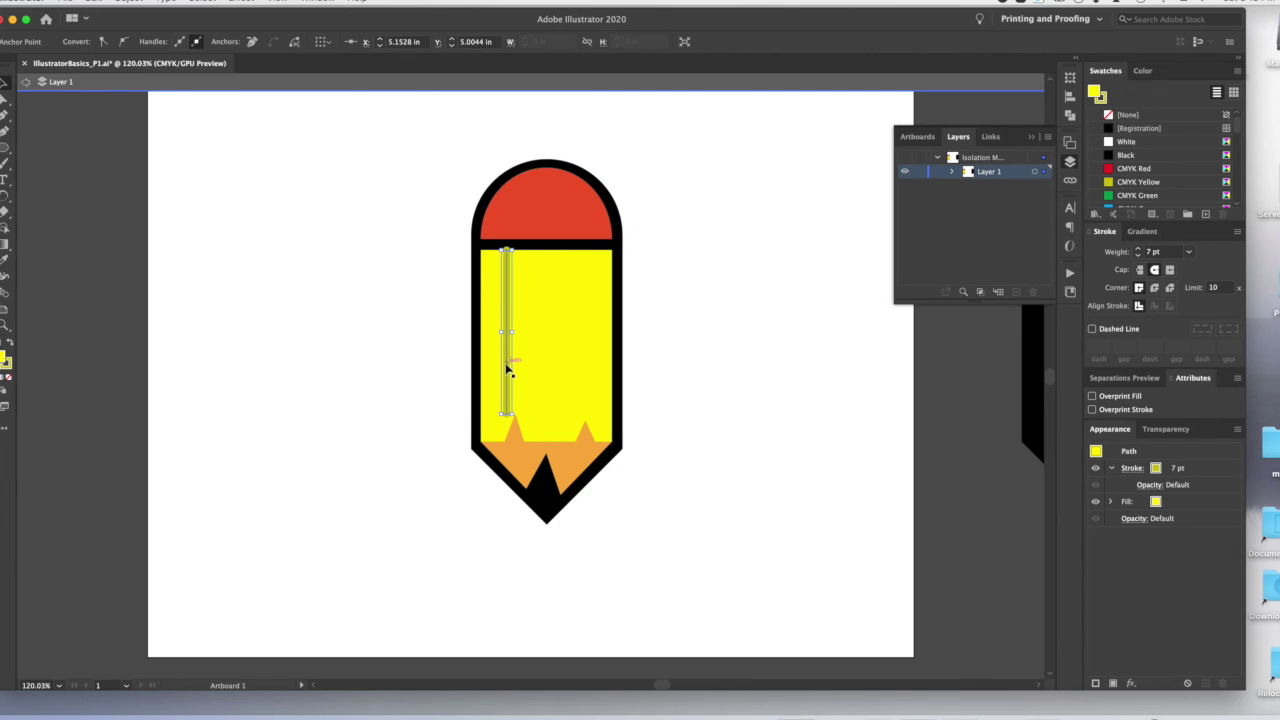
- Nudge the line's lower anchor slightly to the right, to an X position of about 5.18 in
key("Right")
key("Right")
key("Right")
key("Right")
key("Right")
key("Right")
key("Right")
key("Right")
key("Right")
key("Right")
key("Right")
key("Right")
key("Right")
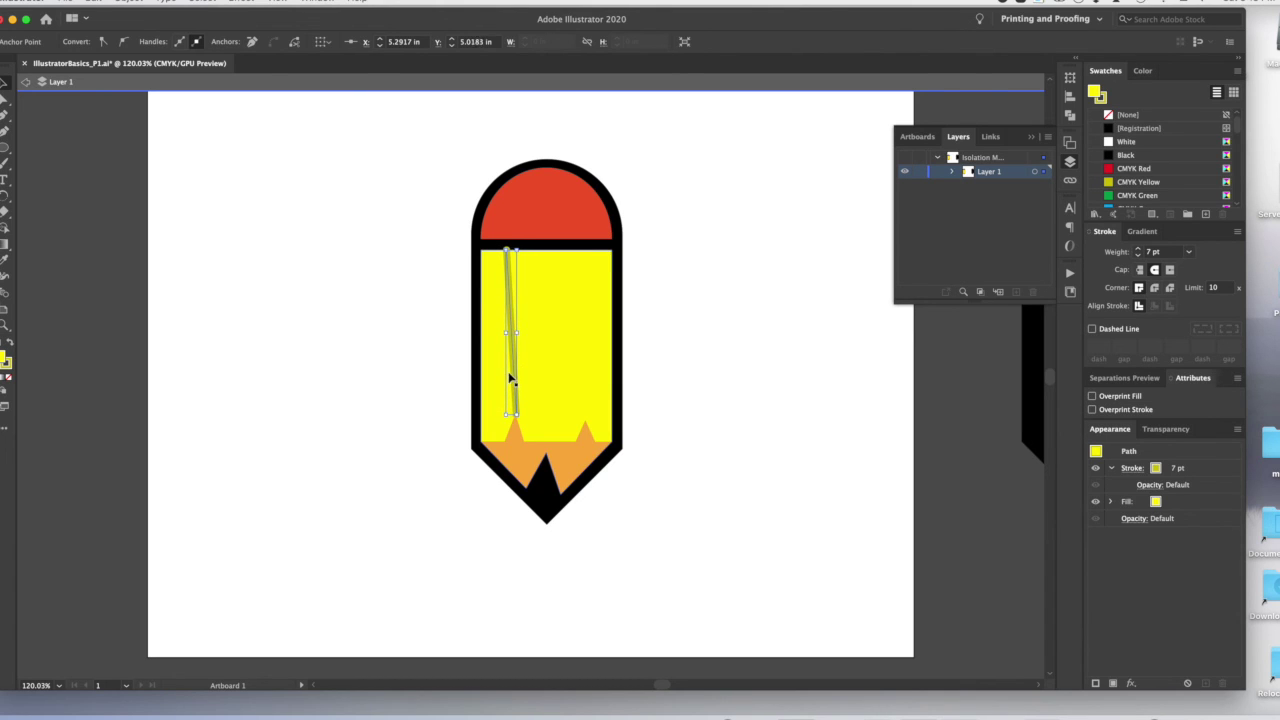
key("Left")
key("Left")
key("Left")
key("Left")
key("Left")
key("Left")
key("Left")
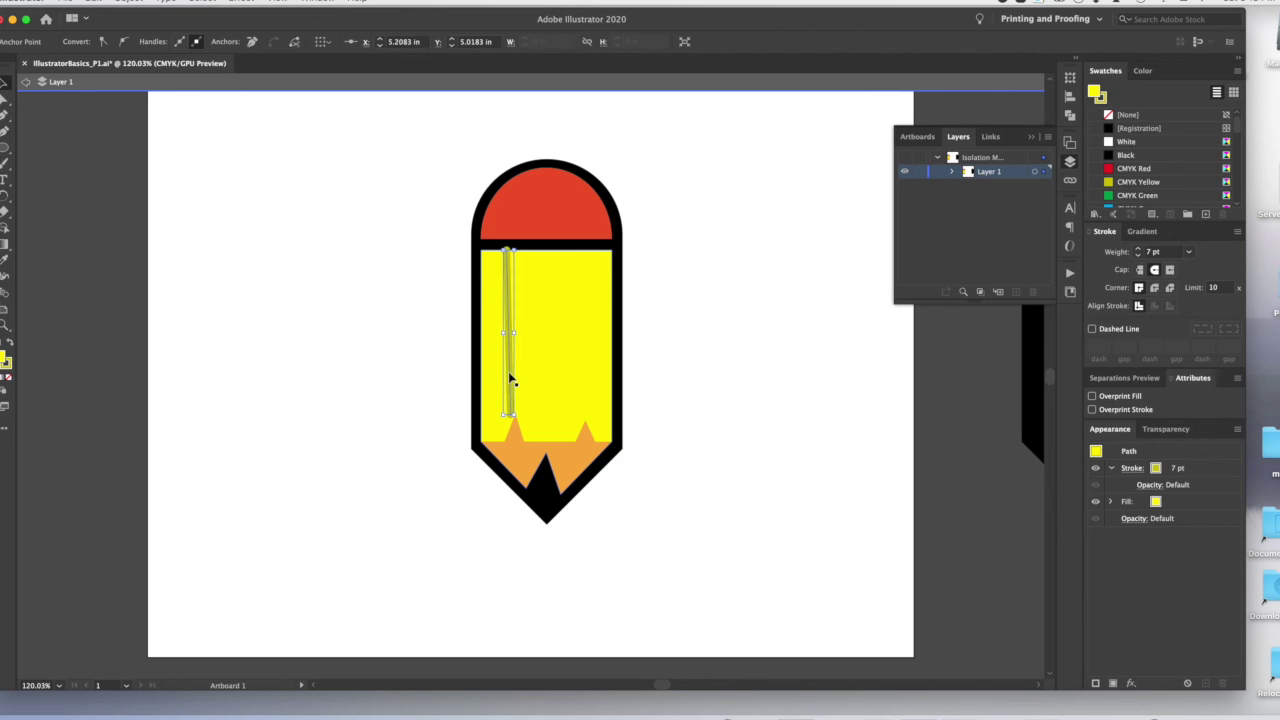
key("Left")
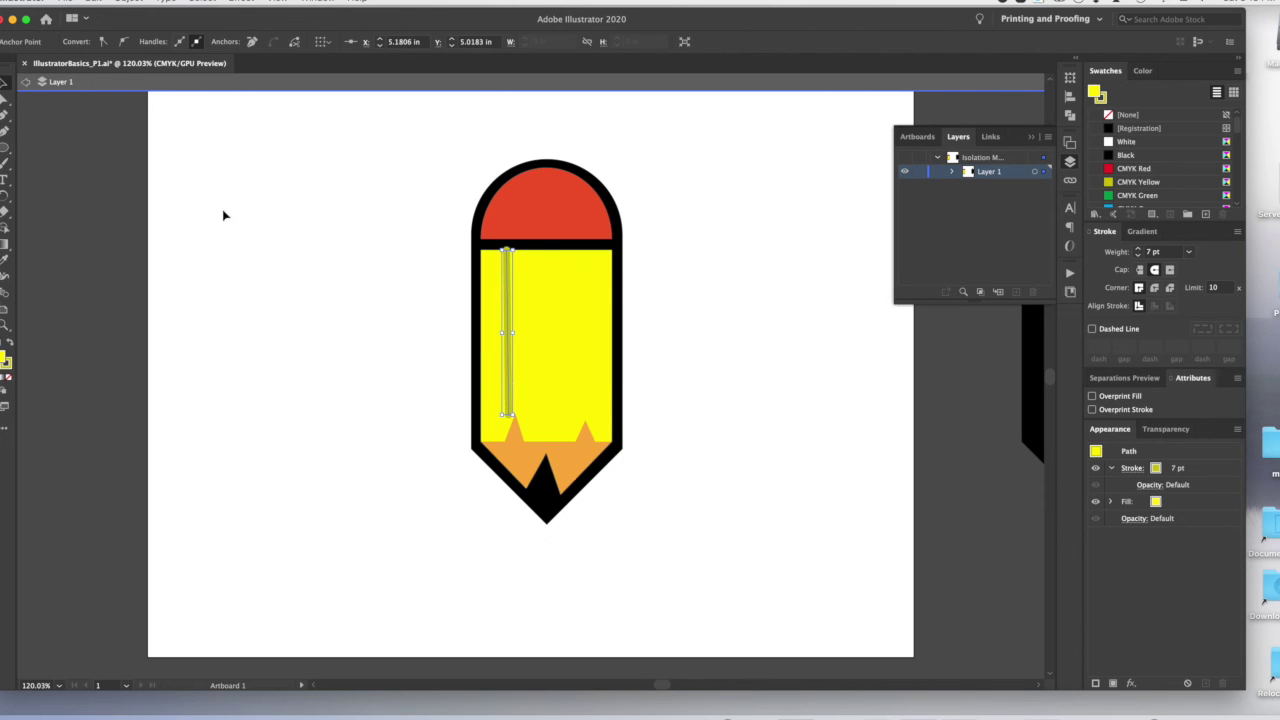
- Duplicate the line onto the right side of the yellow body, ending just above the right orange spike
left_click(257, 203)
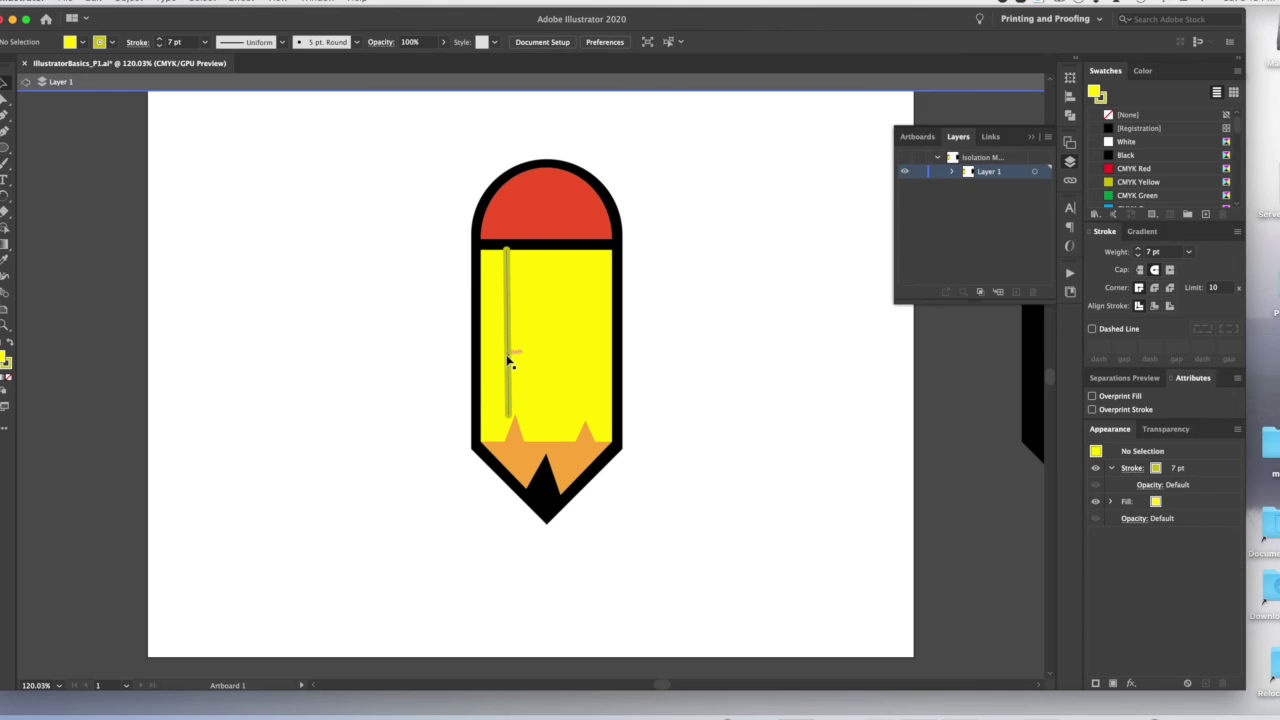
left_click_drag(510, 362, 586, 416)
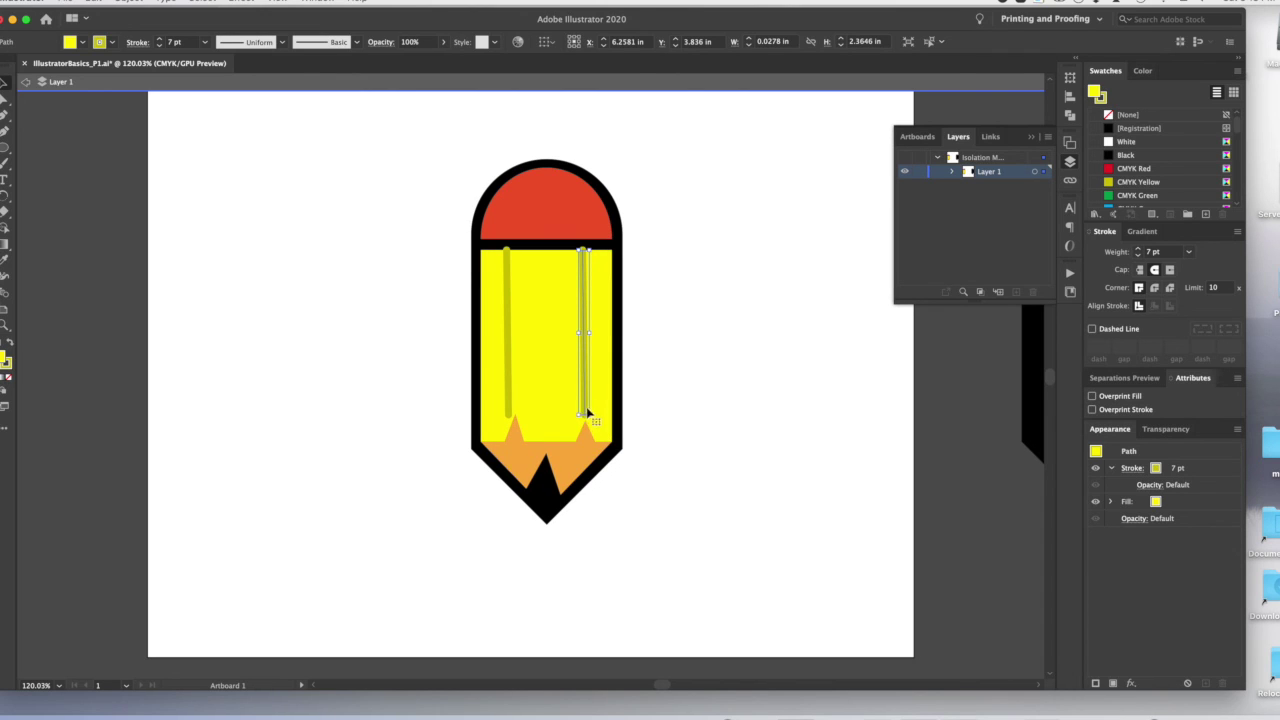
left_click_drag(586, 416, 588, 418)
- Lengthen both lines downward until they overlap the orange spikes, making the left one about 2.60 in high
left_click_drag(511, 417, 516, 433)
left_click(506, 445)
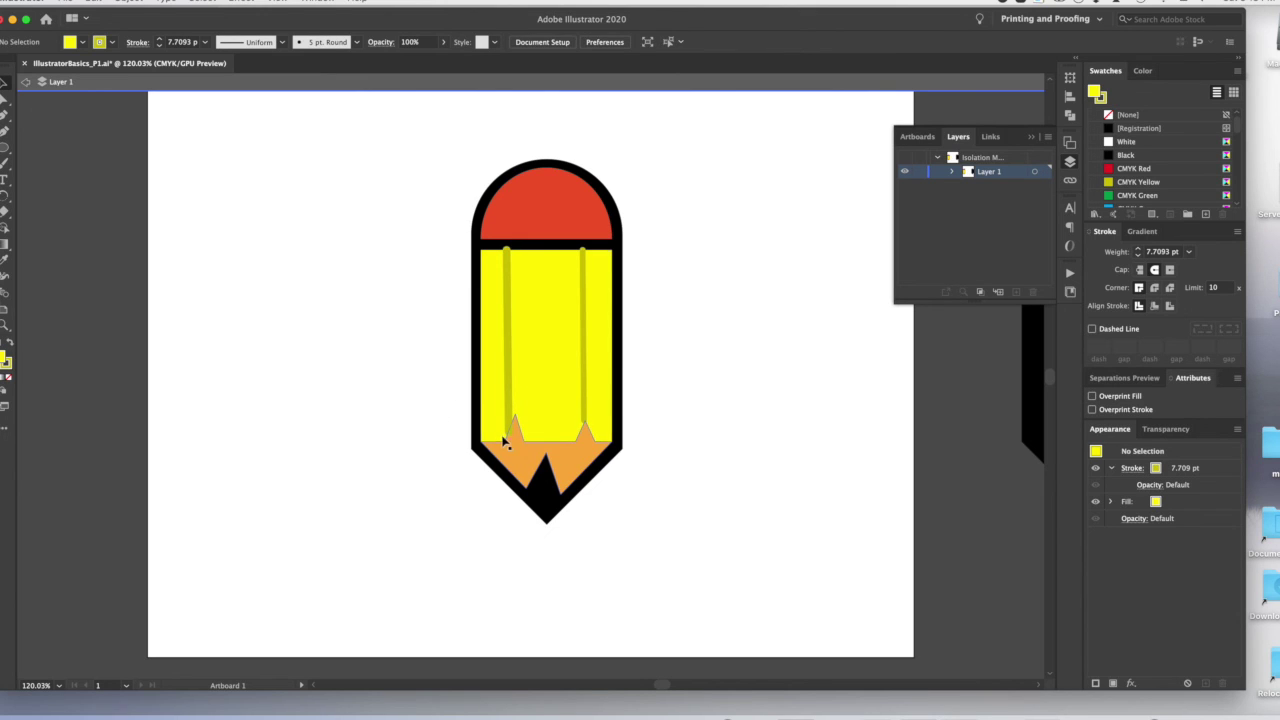
left_click(510, 430)
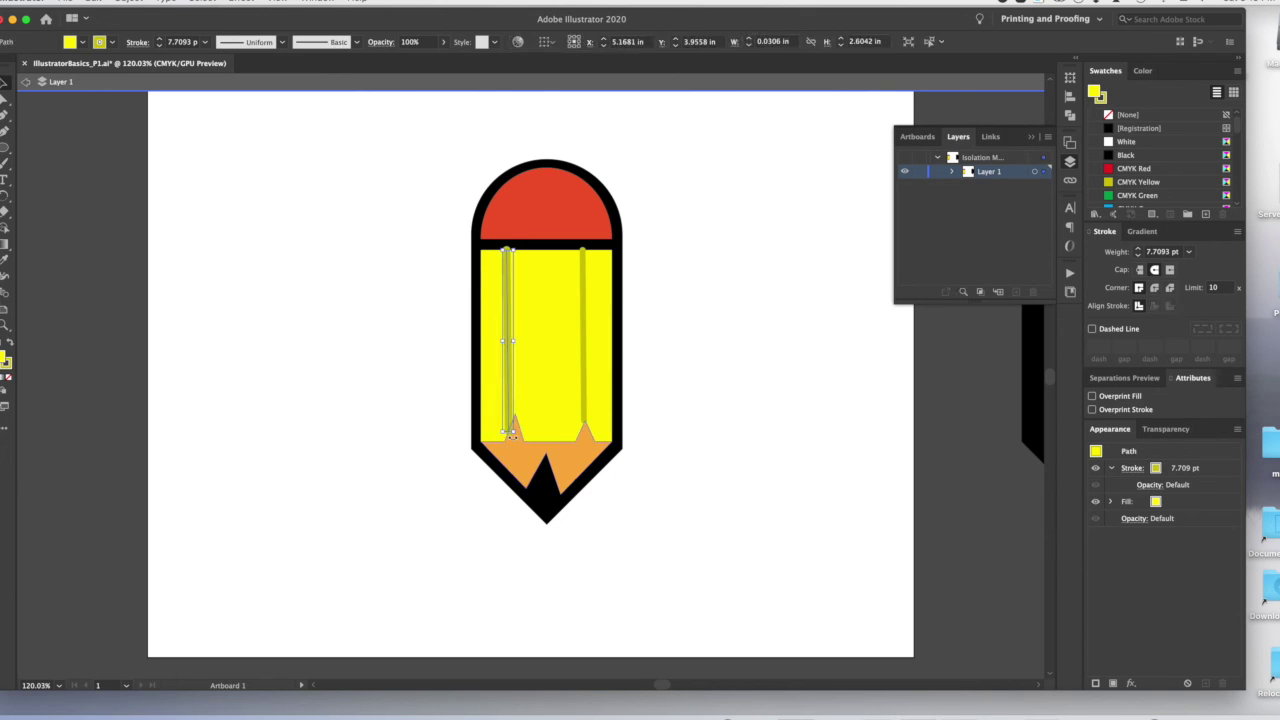
left_click(706, 450)
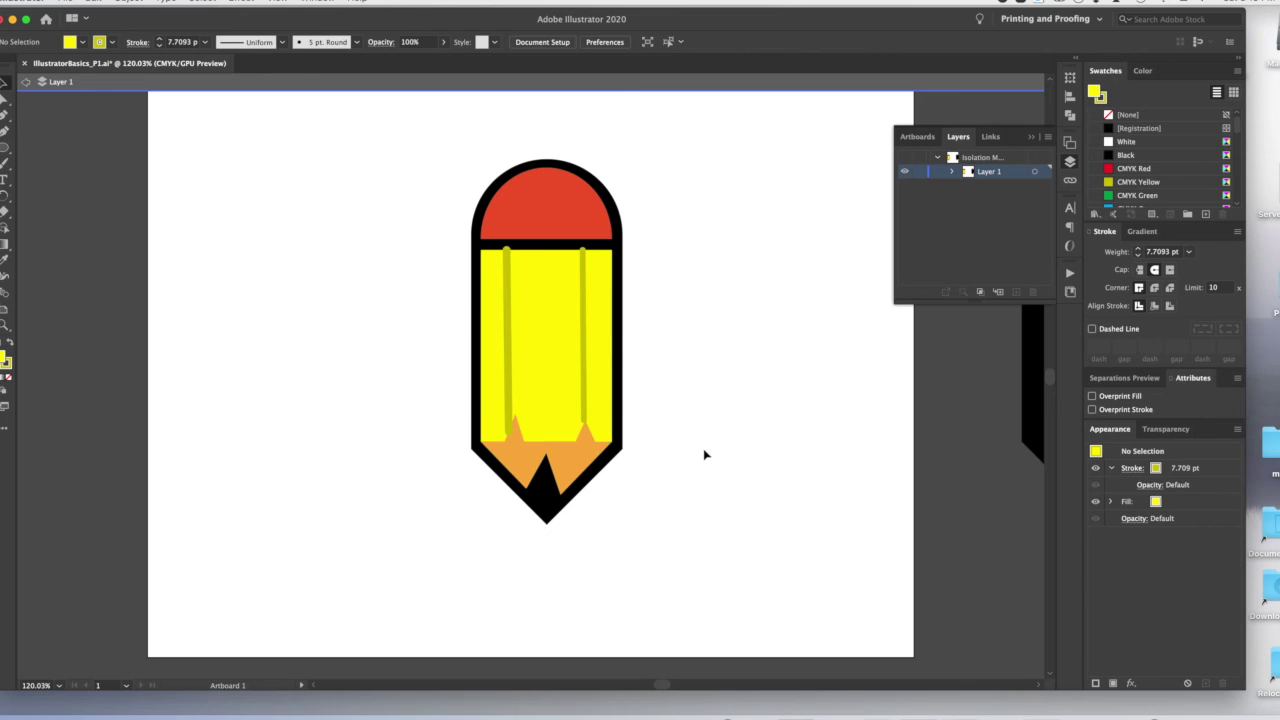
left_click(587, 422)
left_click_drag(586, 422, 587, 438)
left_click(742, 483)
- Select all parts of the finished pencil and move them together to the right side of the artboard
key("super+1")
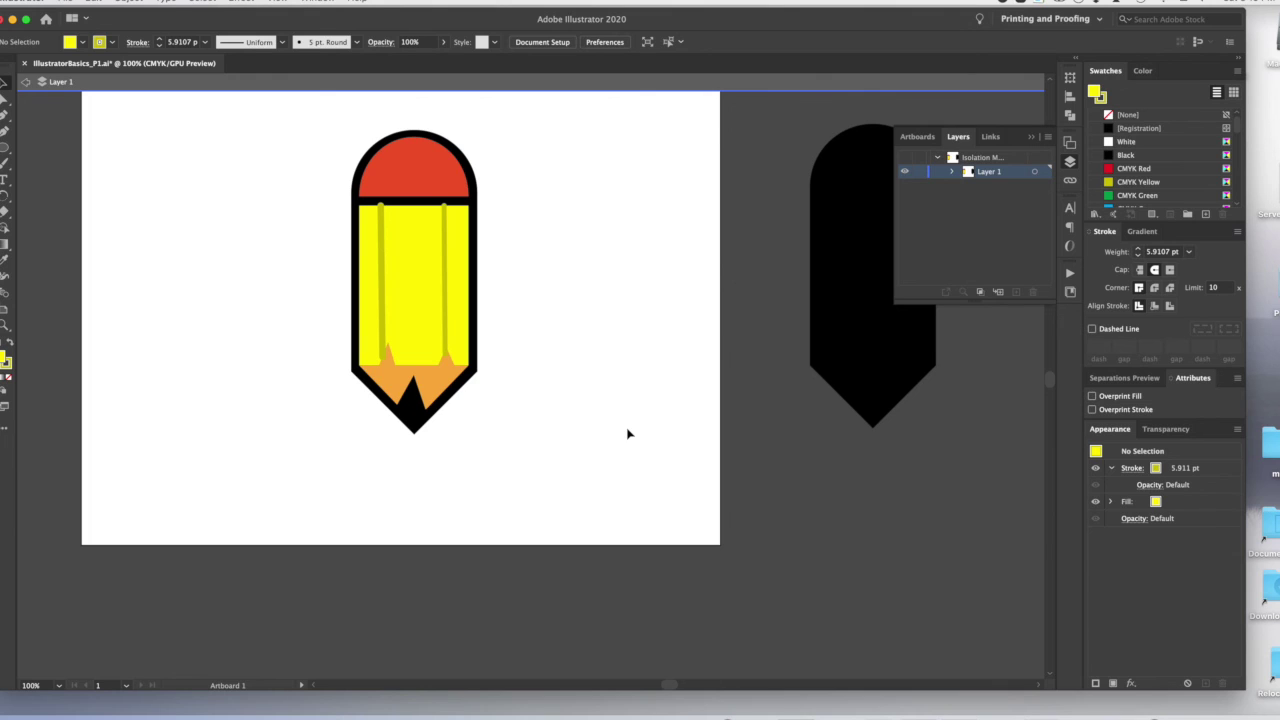
left_click_drag(668, 686, 663, 686)
scroll(640, 455, "up", 2)
scroll(643, 463, "up", 2)
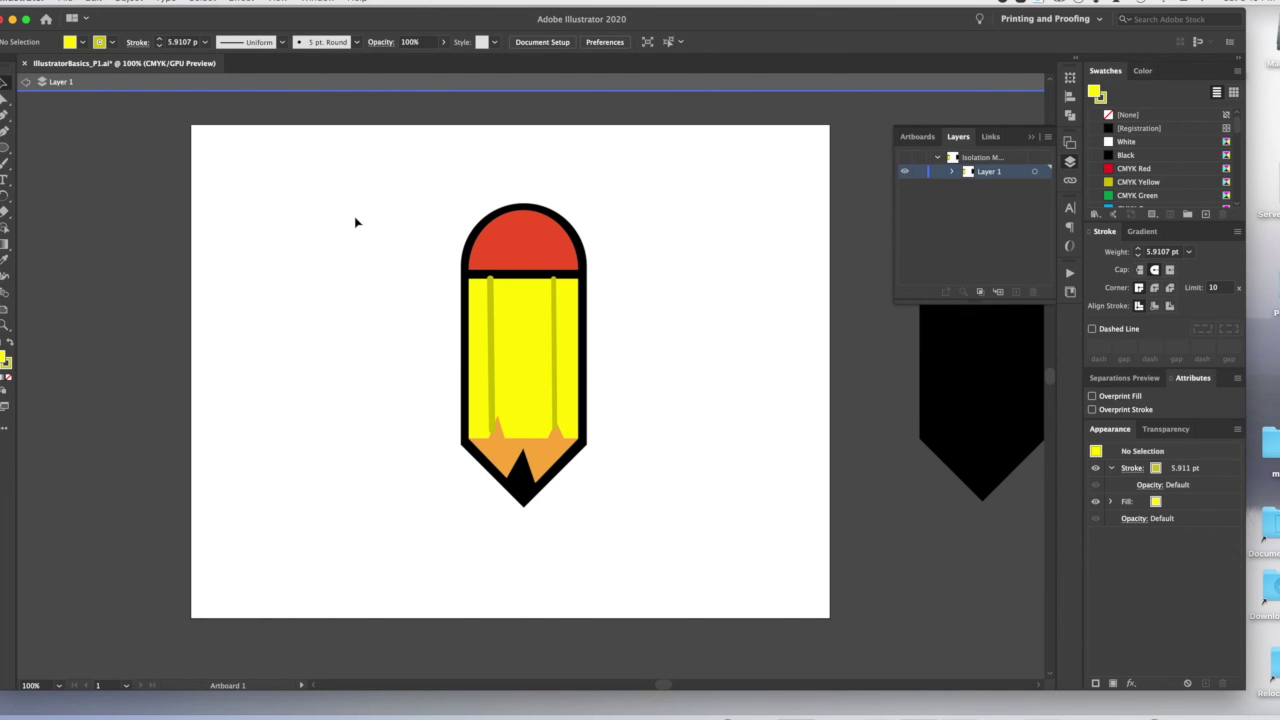
mouse_move(405, 190)
left_mouse_down()
mouse_move(523, 514)
mouse_move(636, 530)
left_mouse_up()
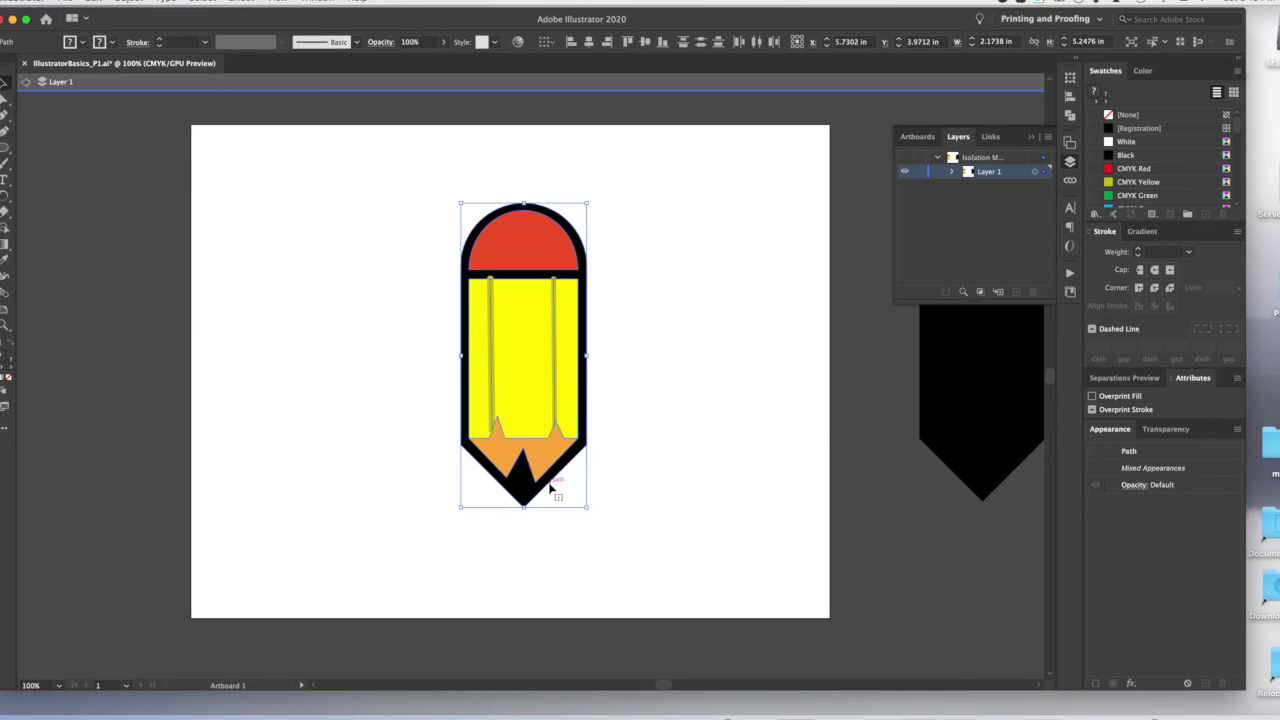
left_click_drag(540, 488, 768, 489)
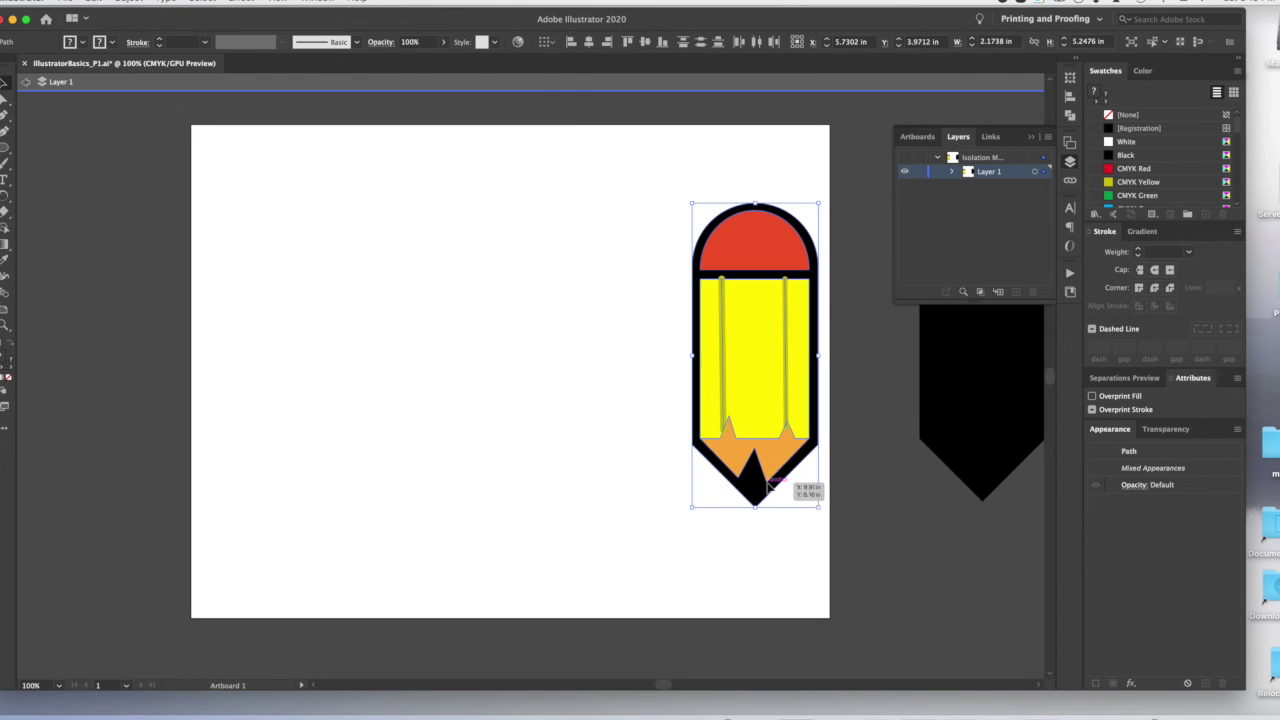
left_click(867, 518)
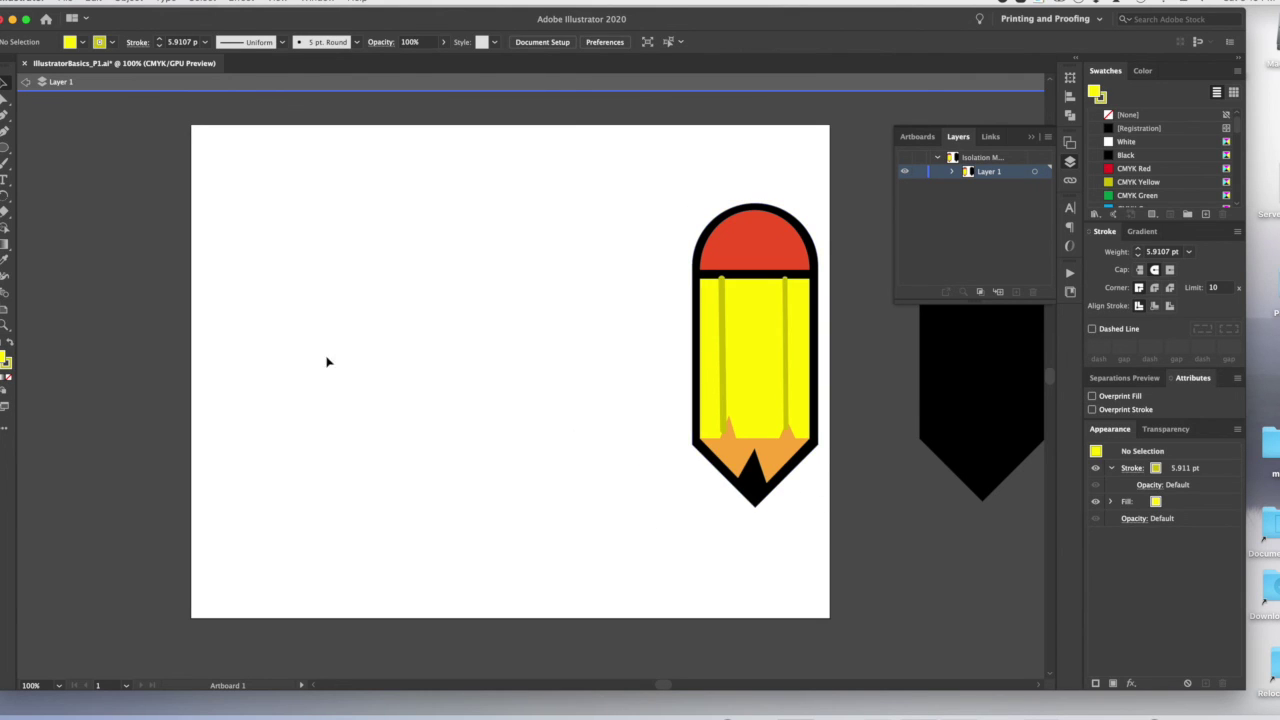